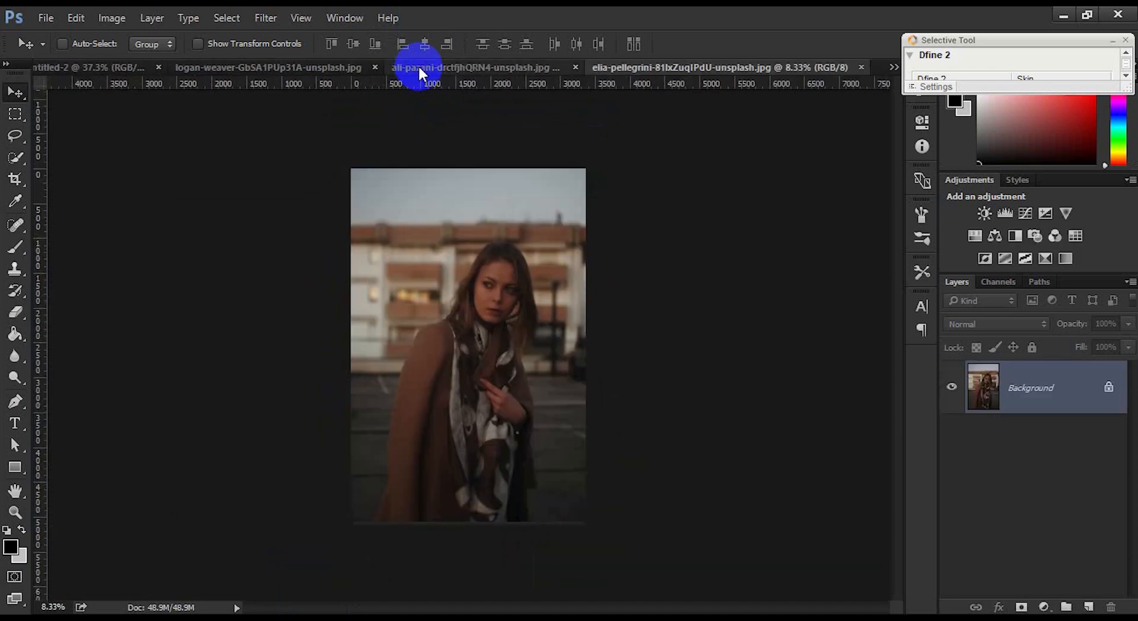
Step: Apply a Shadows/Highlights adjustment with 35% shadows and 0% highlights to the photo of the short-haired woman in black
left_click(273, 69)
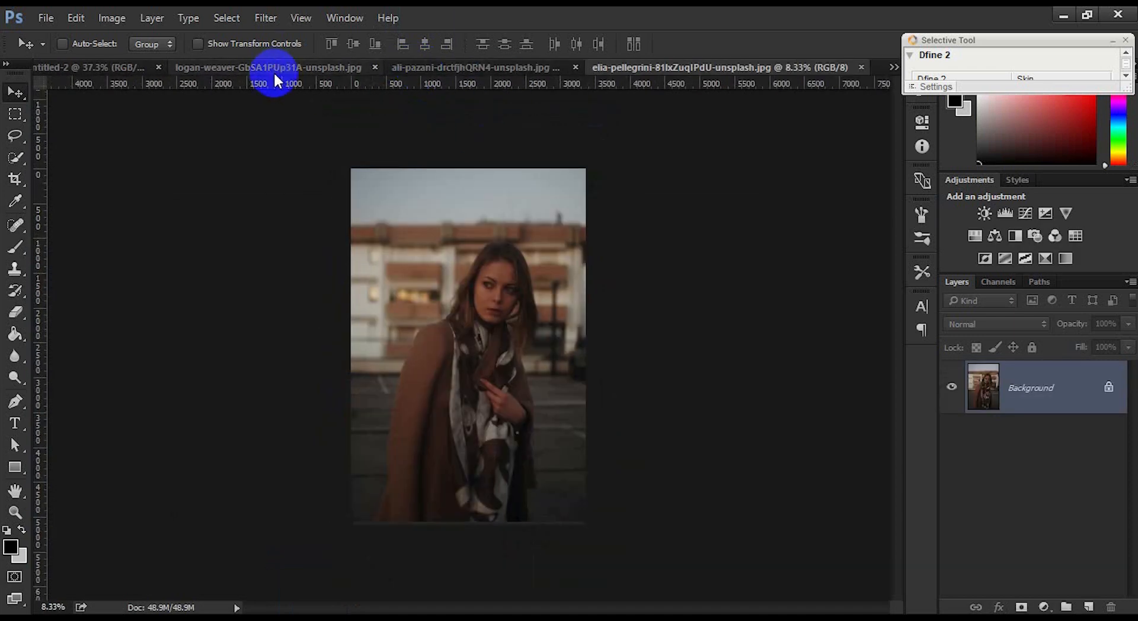
left_click(575, 70)
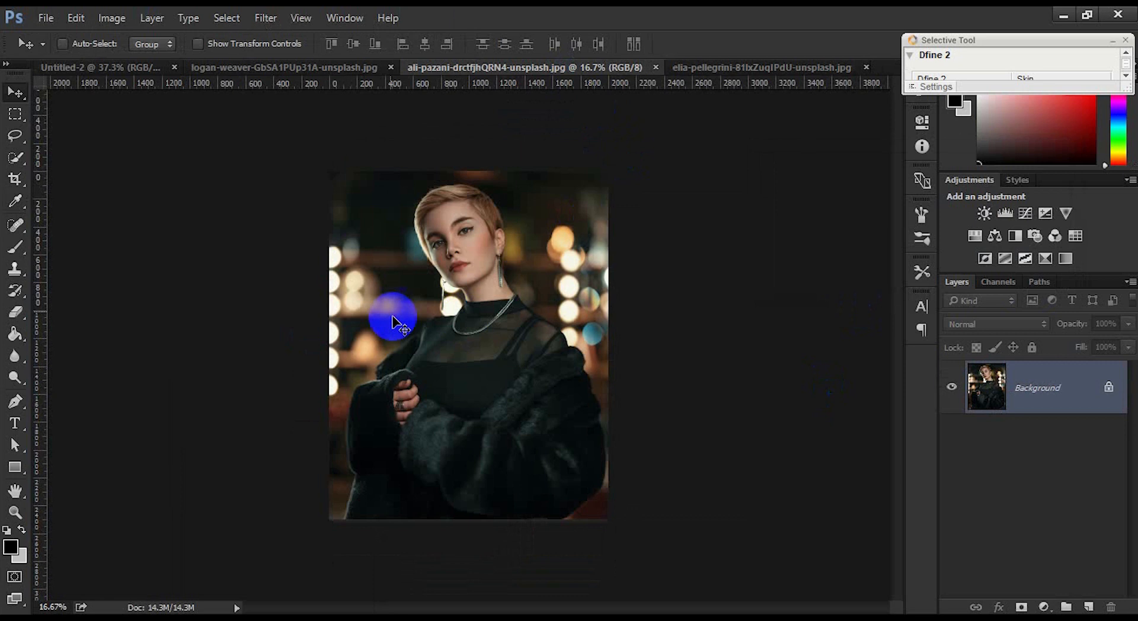
left_click(113, 18)
mouse_move(141, 60)
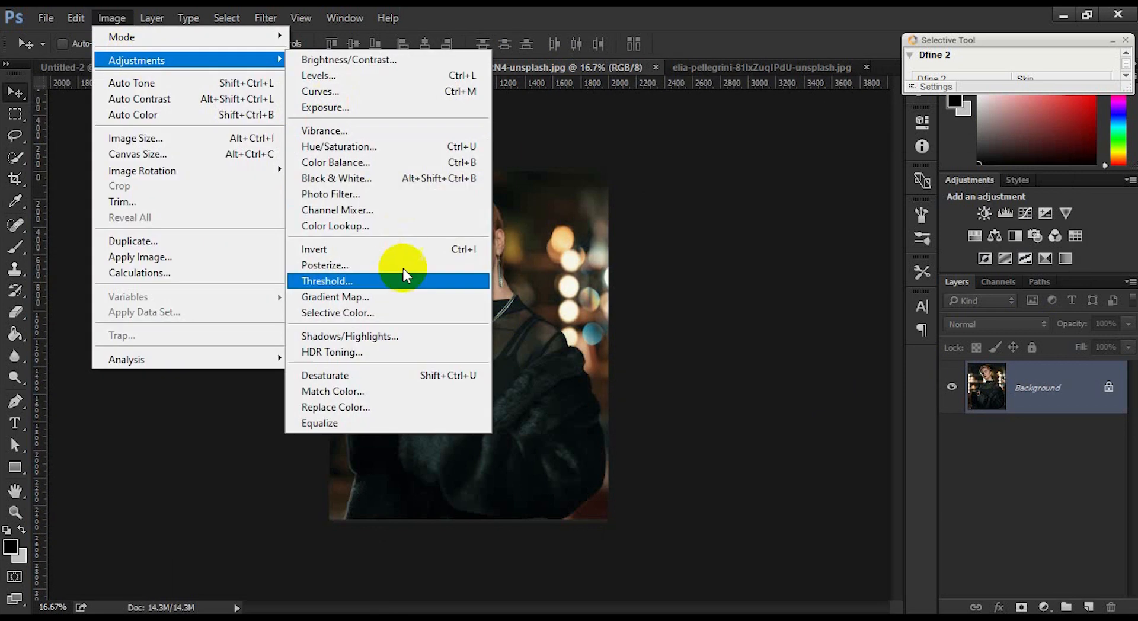
left_click(394, 336)
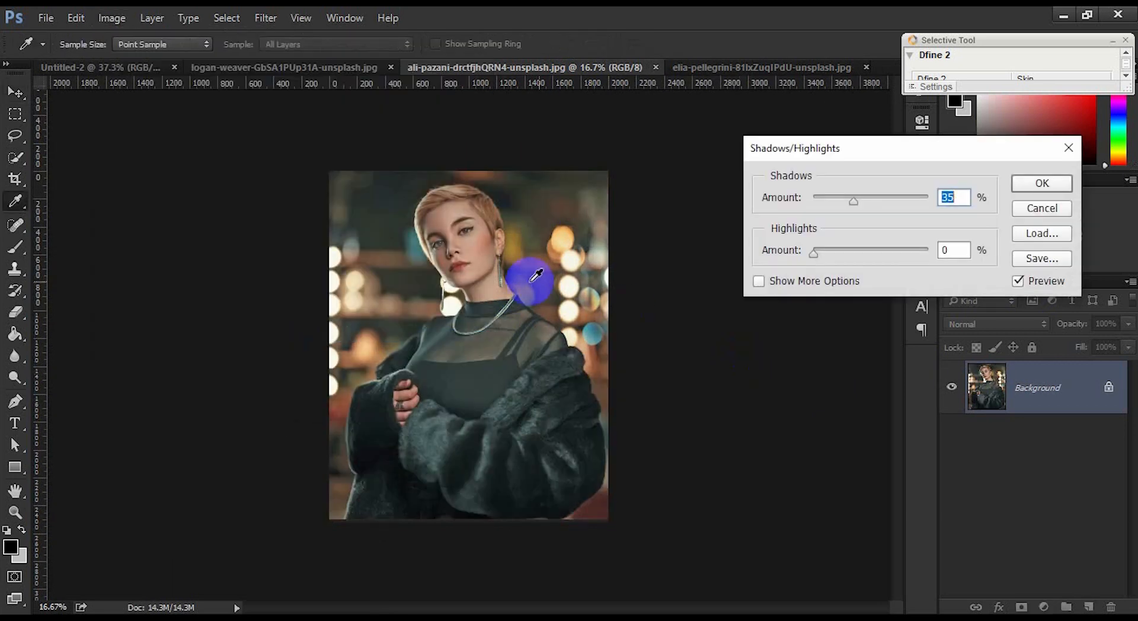
left_click(1047, 193)
Step: Apply Shadows/Highlights with 35% shadows and 0% highlights to the photo of the woman in the brown coat, comparing the preview on and off
left_click(711, 67)
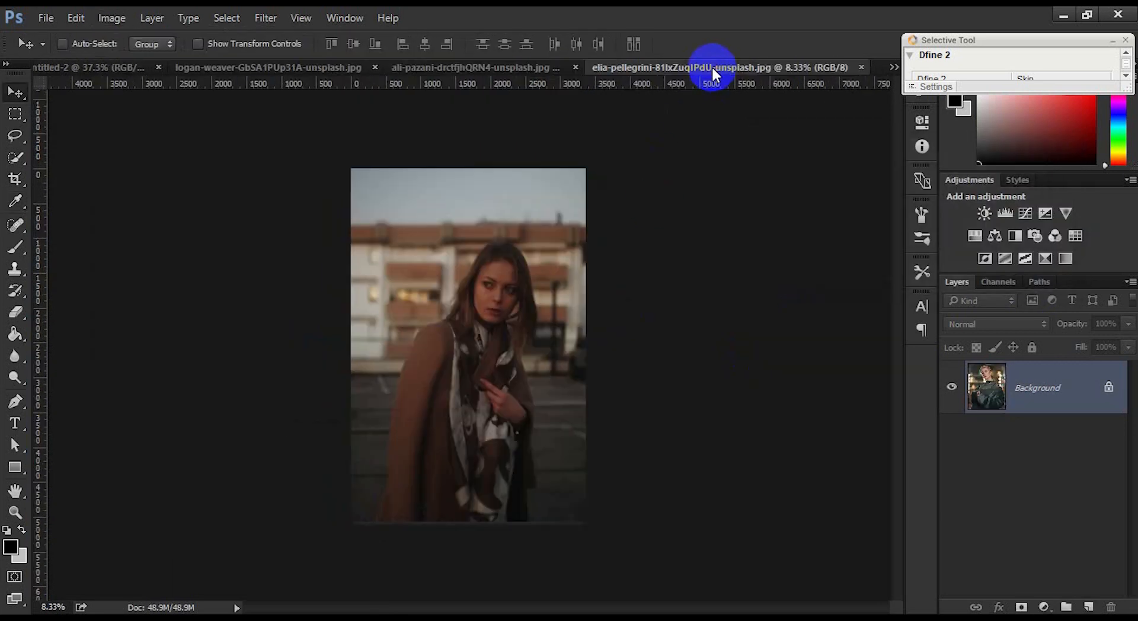
left_click(111, 15)
mouse_move(136, 56)
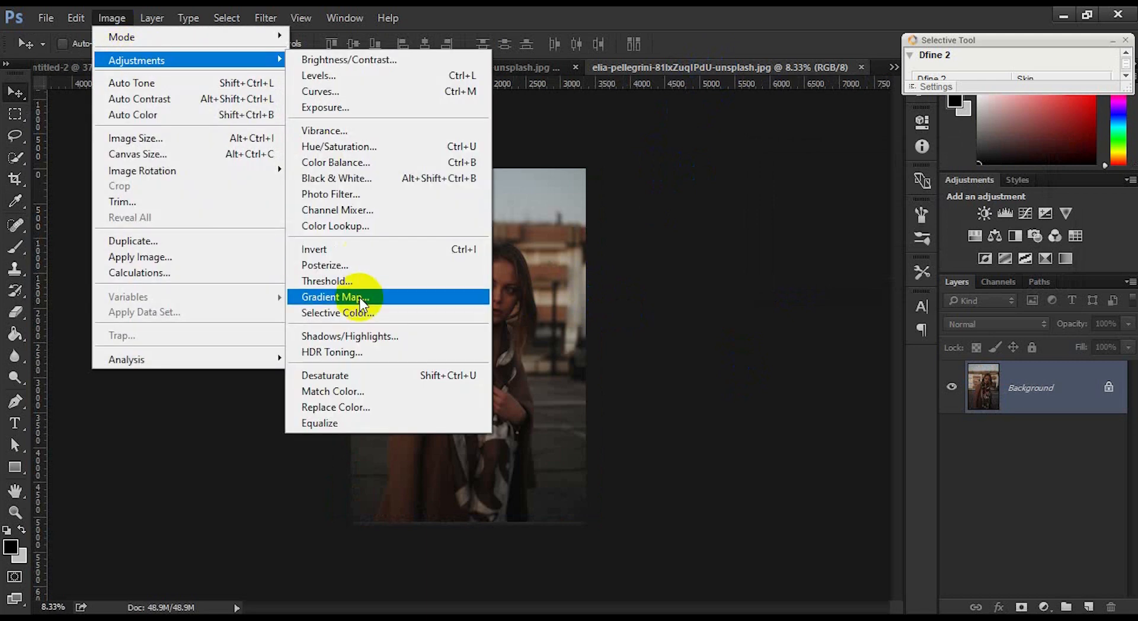
left_click(374, 333)
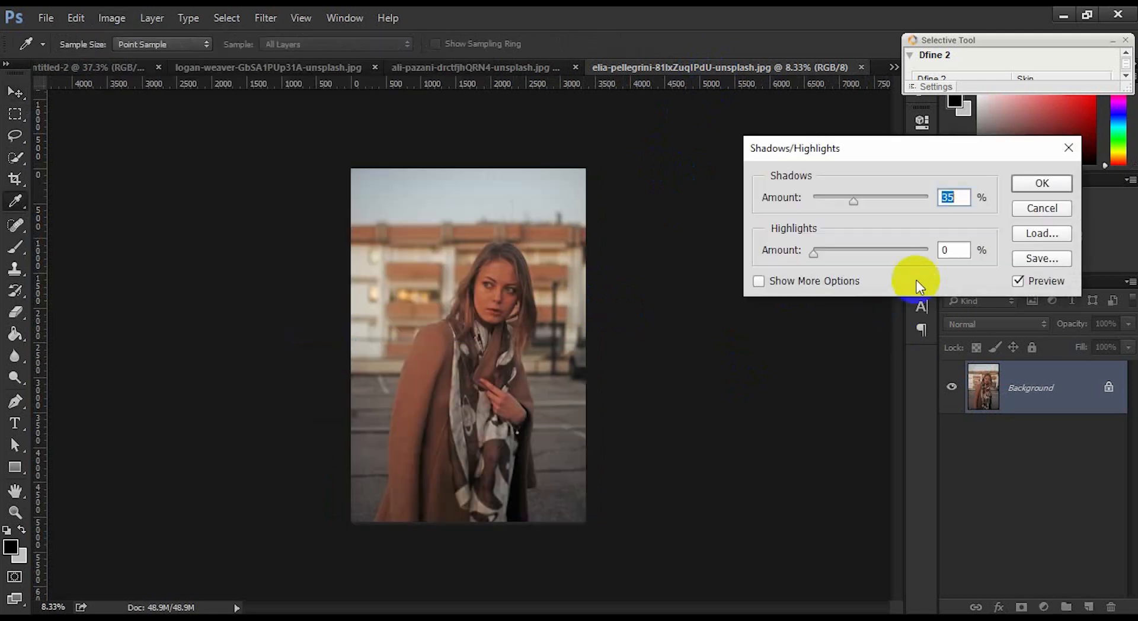
left_click(1025, 282)
left_click(1023, 282)
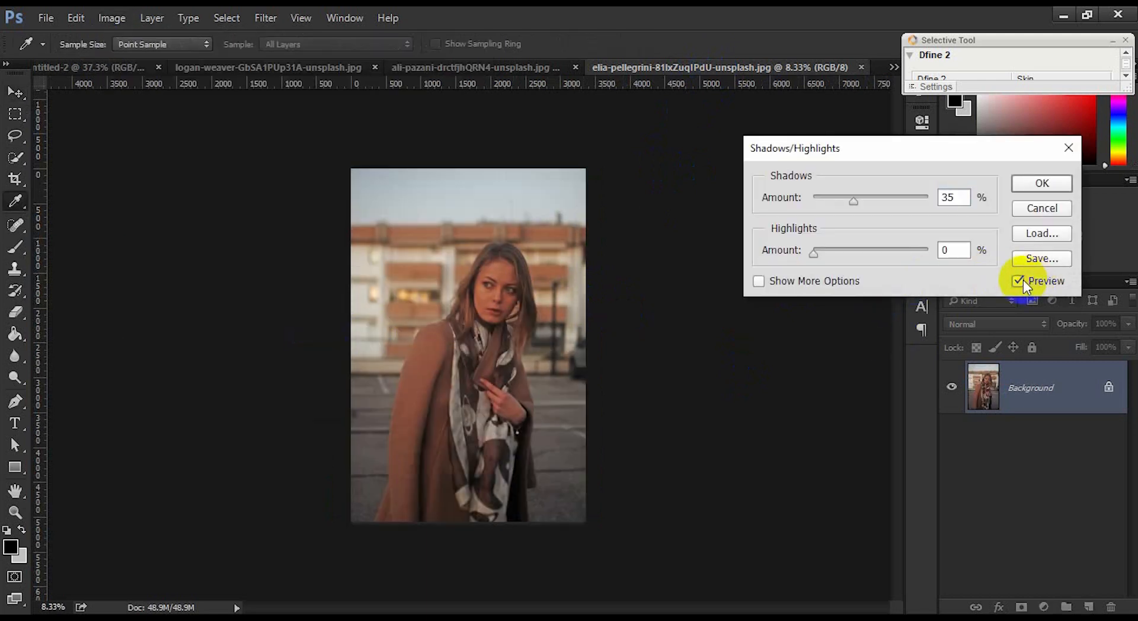
left_click(1023, 281)
left_click(1023, 281)
left_click(1023, 281)
left_click(1023, 281)
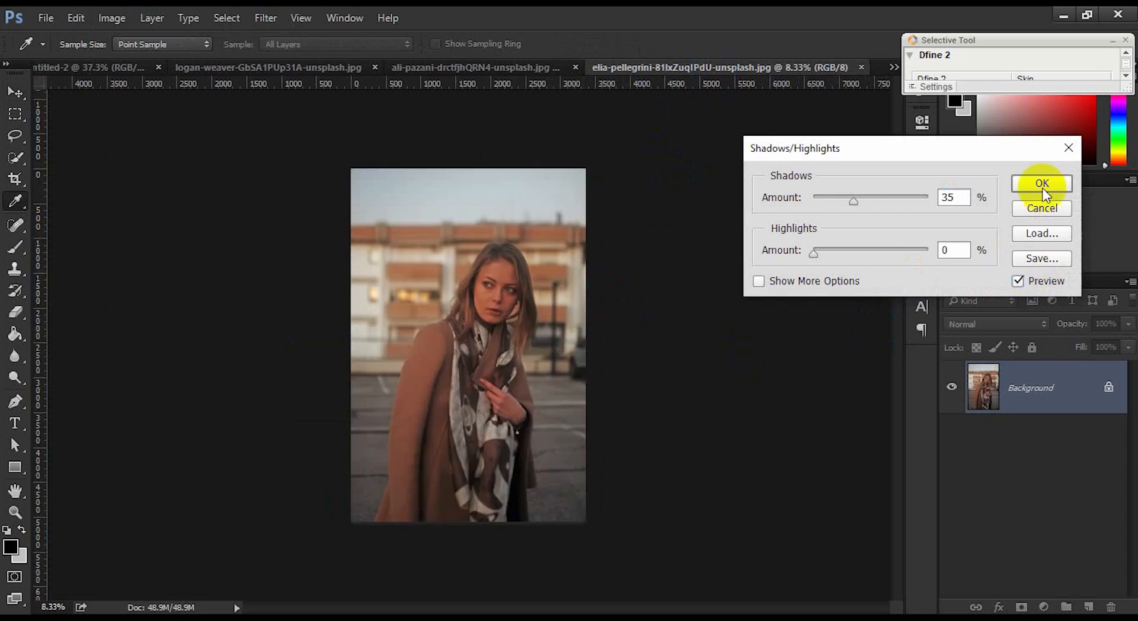
left_click(1042, 188)
Step: Start a Pen tool path at the photo's bottom edge and trace the brown coat's left outline up over the shoulder
key("p")
scroll(380, 483, "up", 2)
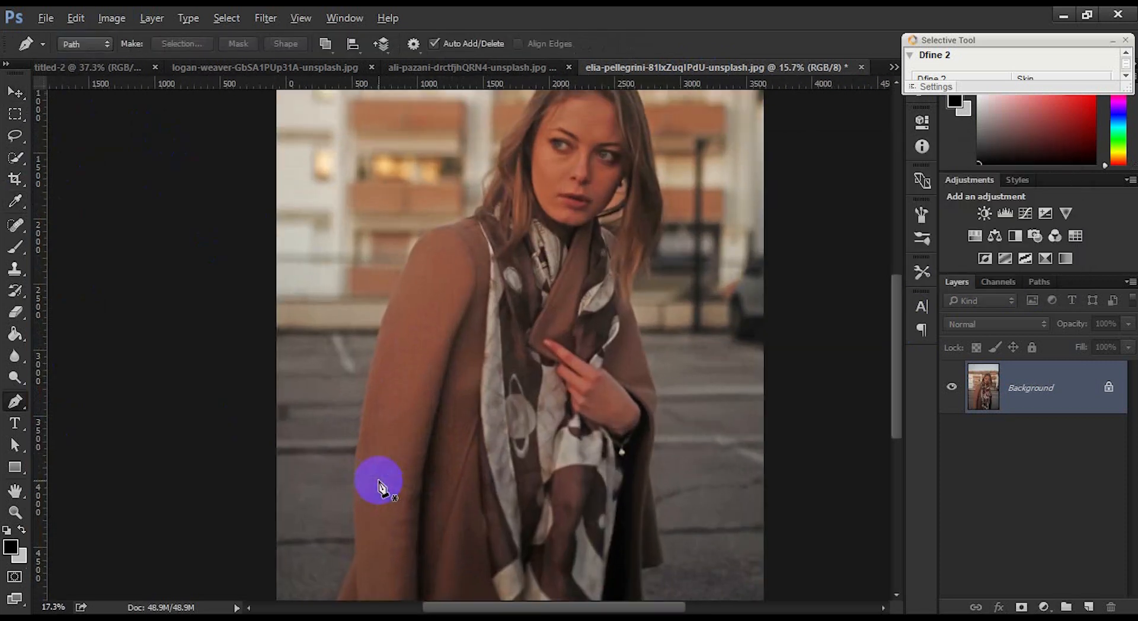
left_click_drag(439, 447, 475, 220)
scroll(374, 393, "up", 1)
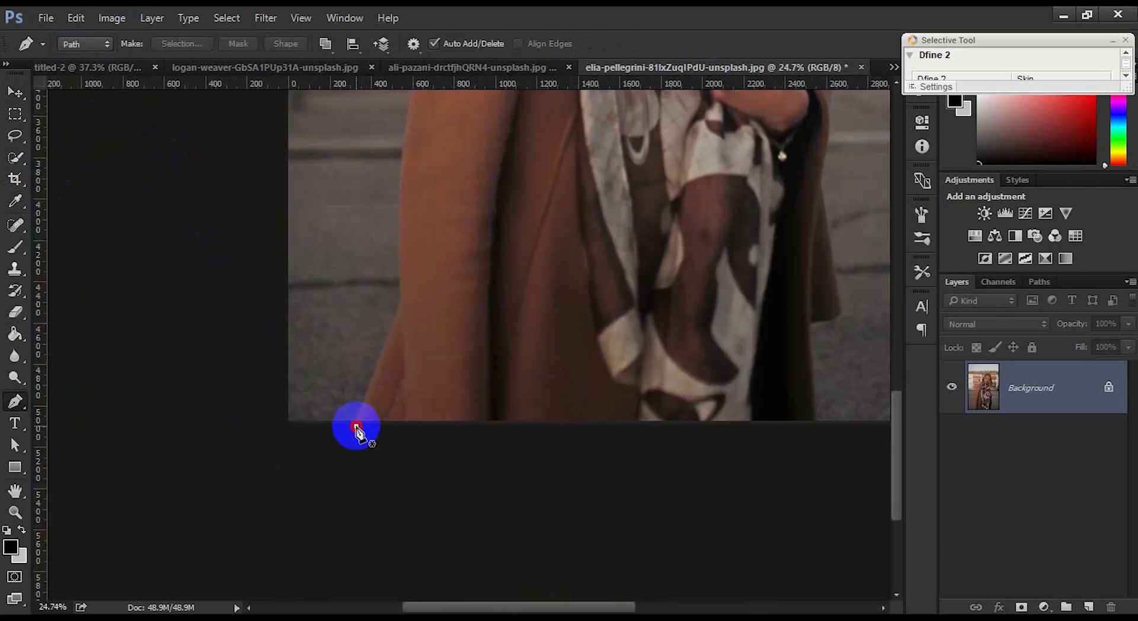
left_click(355, 426)
left_click(401, 305)
left_click_drag(457, 239, 381, 503)
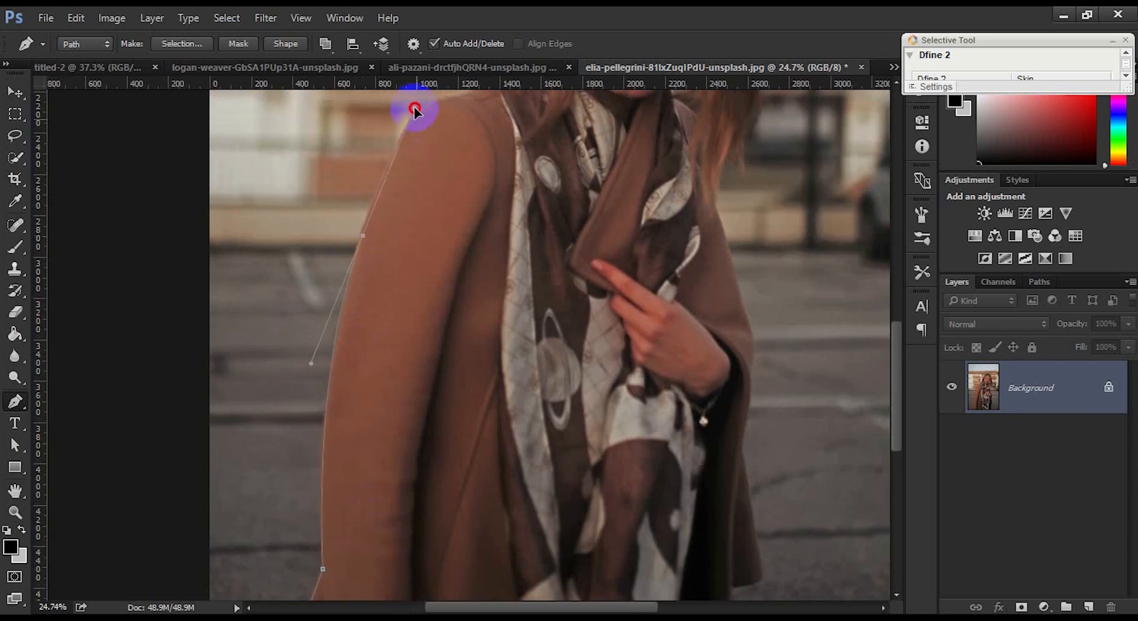
left_click_drag(460, 96, 475, 93)
left_click_drag(444, 108, 262, 404)
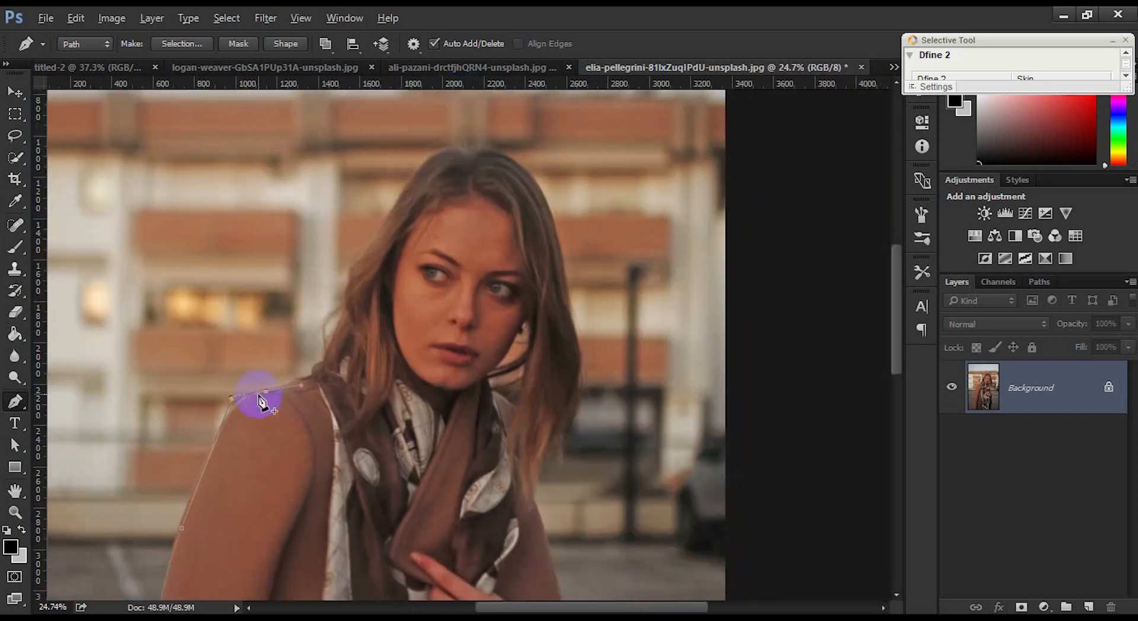
Step: Continue the path from the collar around the woman's hair, over the head and down its right side
scroll(262, 404, "up", 1)
left_click(328, 371)
left_click_drag(370, 277, 370, 257)
left_click_drag(407, 193, 429, 168)
left_click_drag(512, 95, 456, 302)
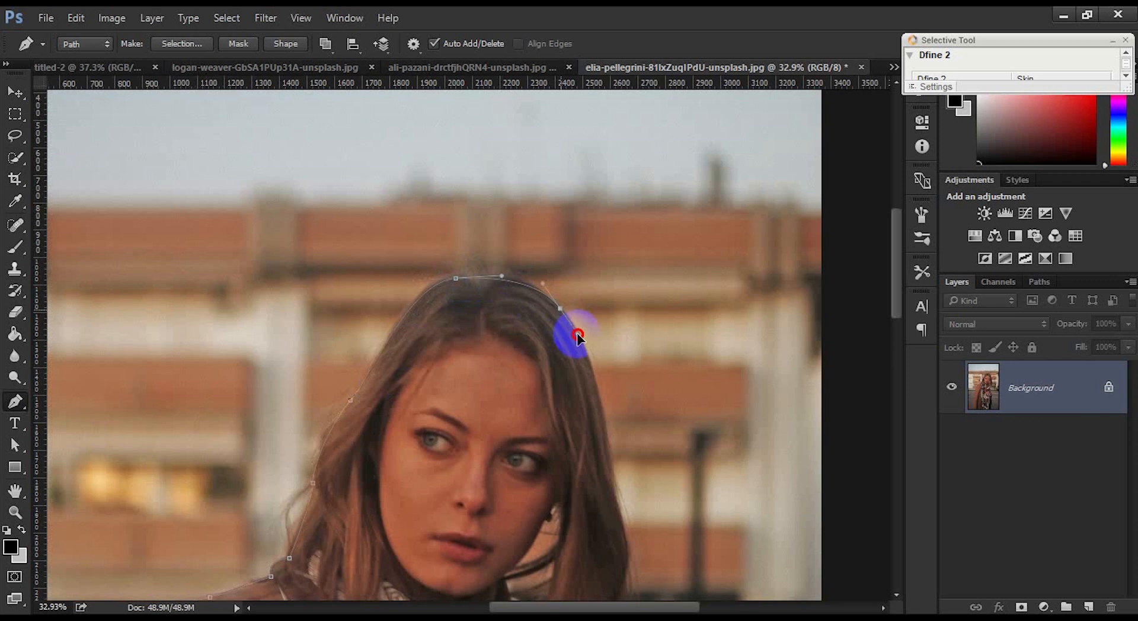
left_click_drag(609, 463, 630, 356)
left_click_drag(626, 407, 618, 445)
Step: Trace the coat's right outline and sleeve down to the photo's bottom edge and close the path at its starting point
left_click_drag(570, 516, 508, 184)
left_click_drag(544, 298, 556, 338)
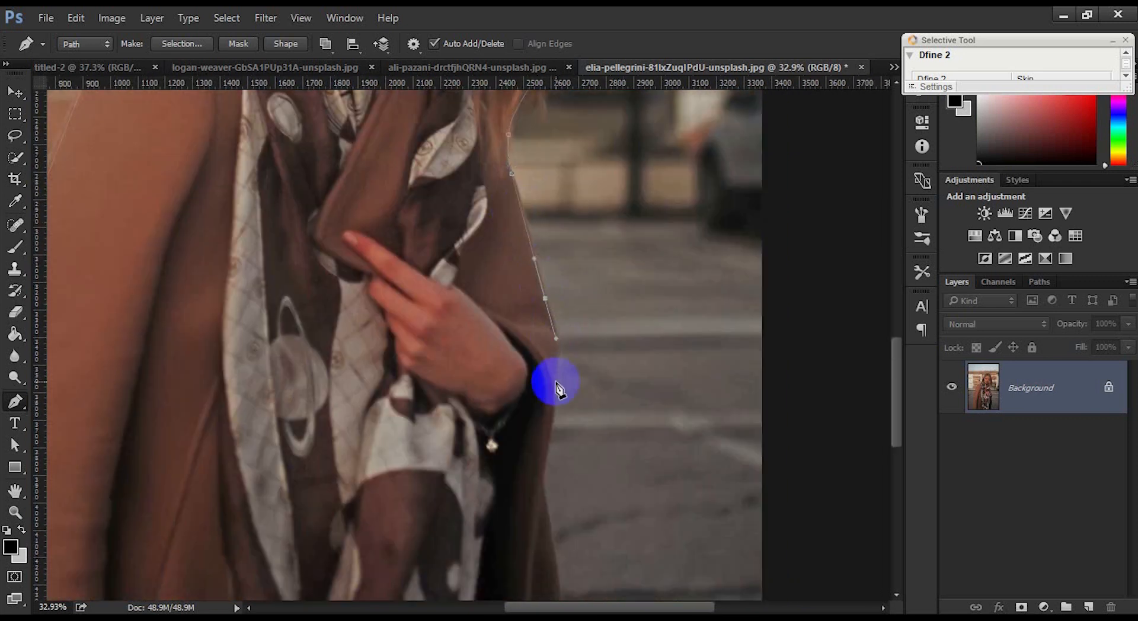
left_click(556, 383)
left_click(542, 487)
left_click_drag(553, 563, 543, 264)
left_click(562, 351)
left_click_drag(521, 364, 492, 364)
left_click(521, 365, "alt")
left_click_drag(532, 509, 543, 556)
scroll(535, 514, "down", 3)
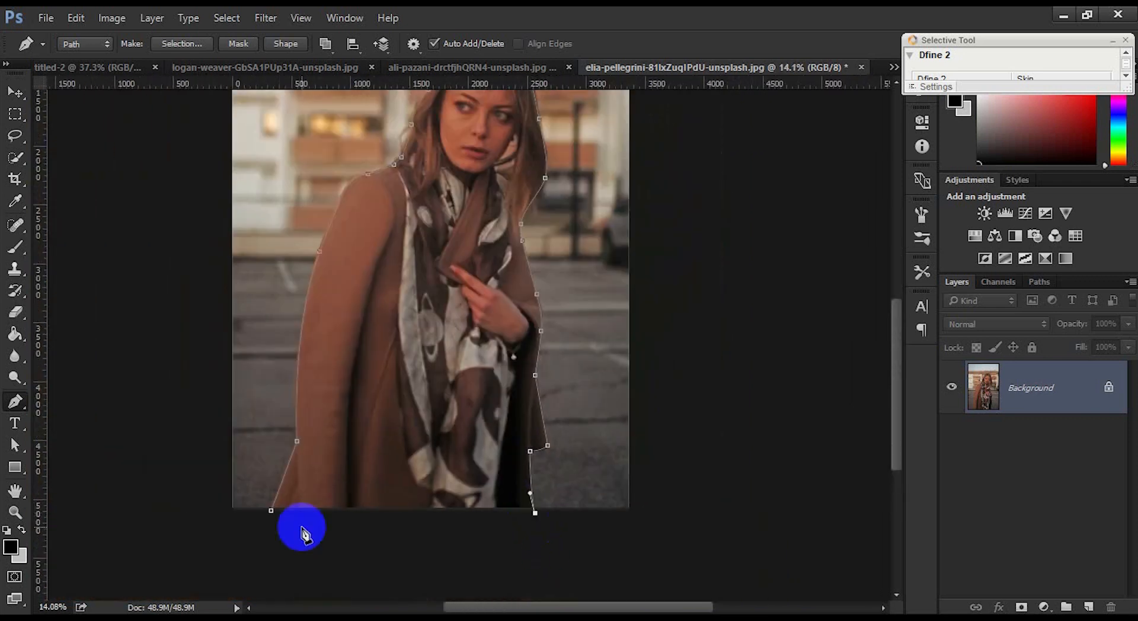
left_click(271, 511)
Step: Convert the closed path into a selection and mask out the background around the woman in the brown coat
key("ctrl+Return")
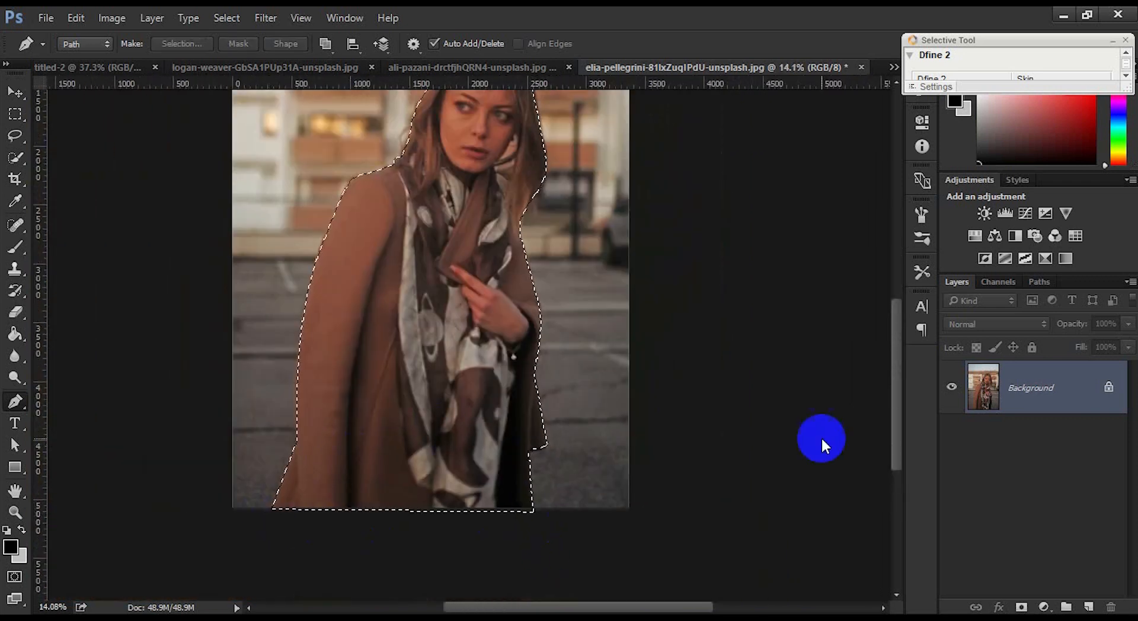
left_click(1019, 607)
scroll(538, 246, "down", 2)
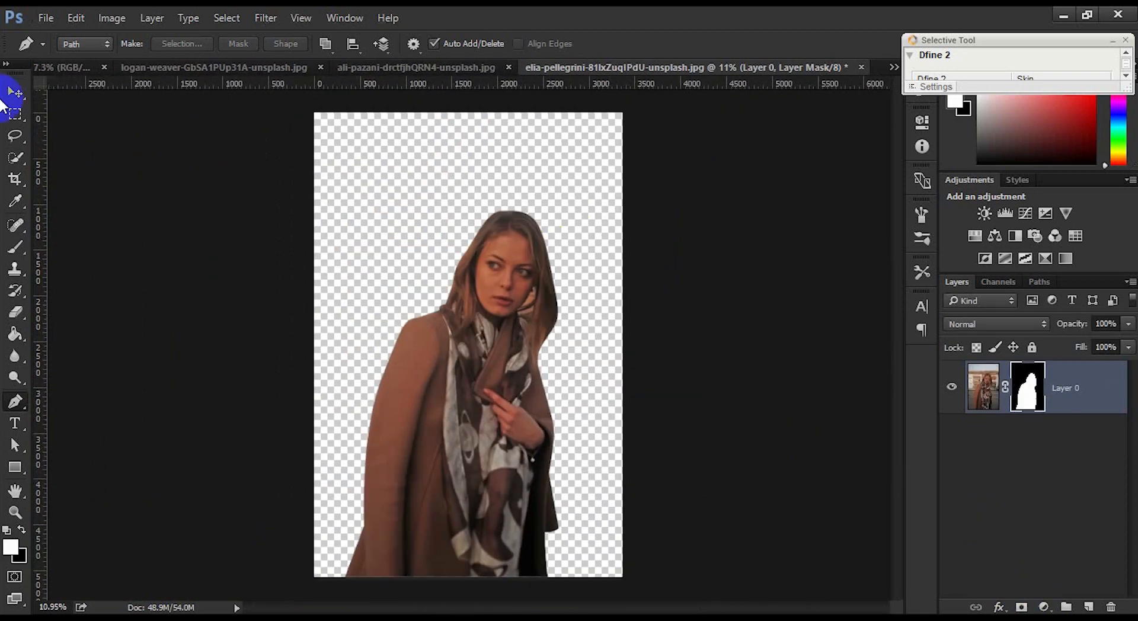
Step: Switch to the short-haired woman's photo and start a Pen tool path from the bottom edge up the left fur sleeve
left_click(16, 92)
left_click(429, 69)
scroll(452, 386, "up", 2)
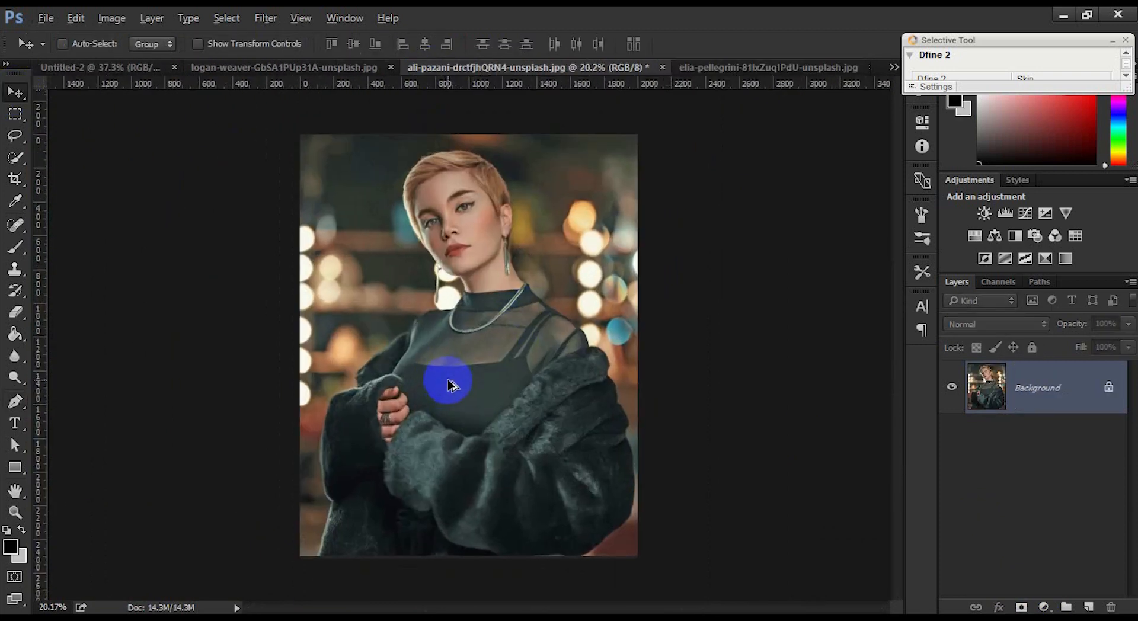
scroll(417, 467, "up", 3)
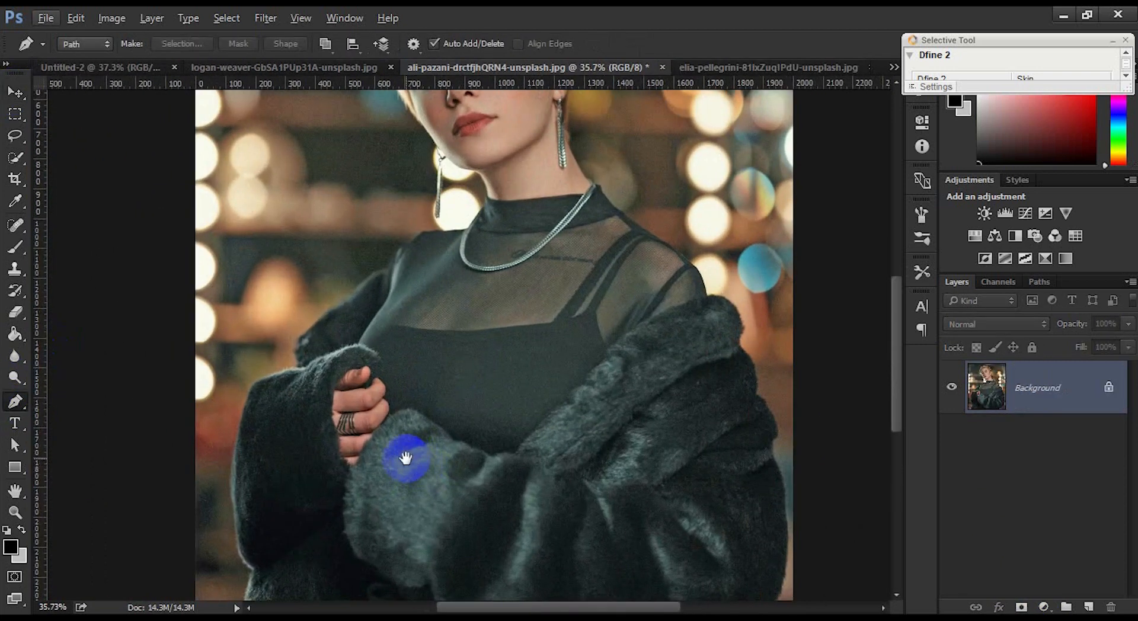
left_click_drag(403, 460, 470, 274)
left_click(292, 487)
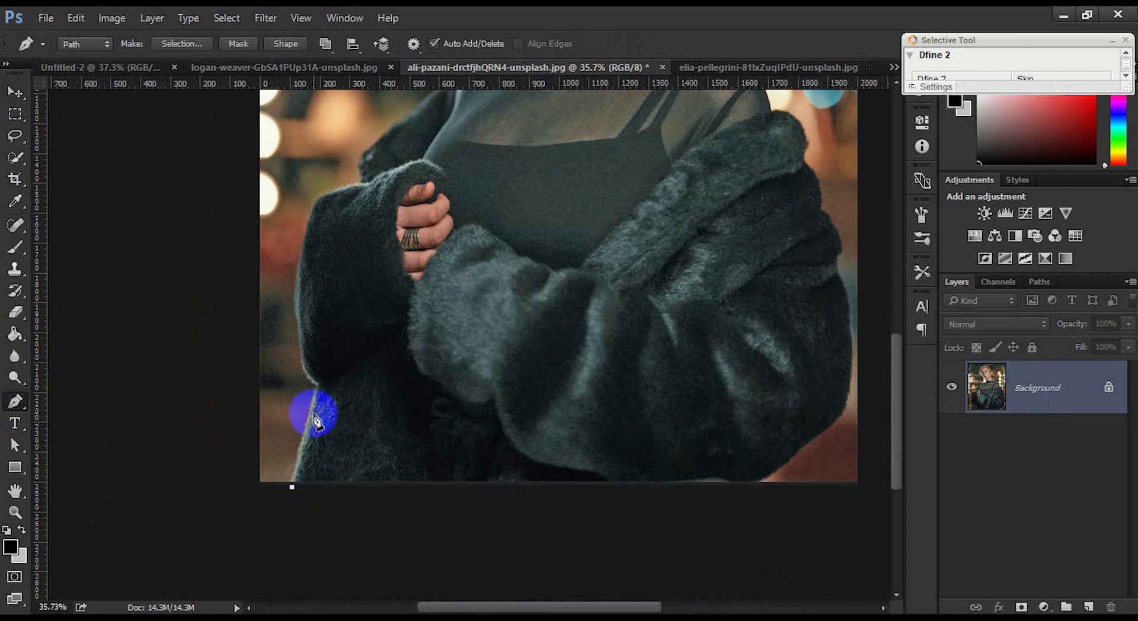
left_click(318, 386)
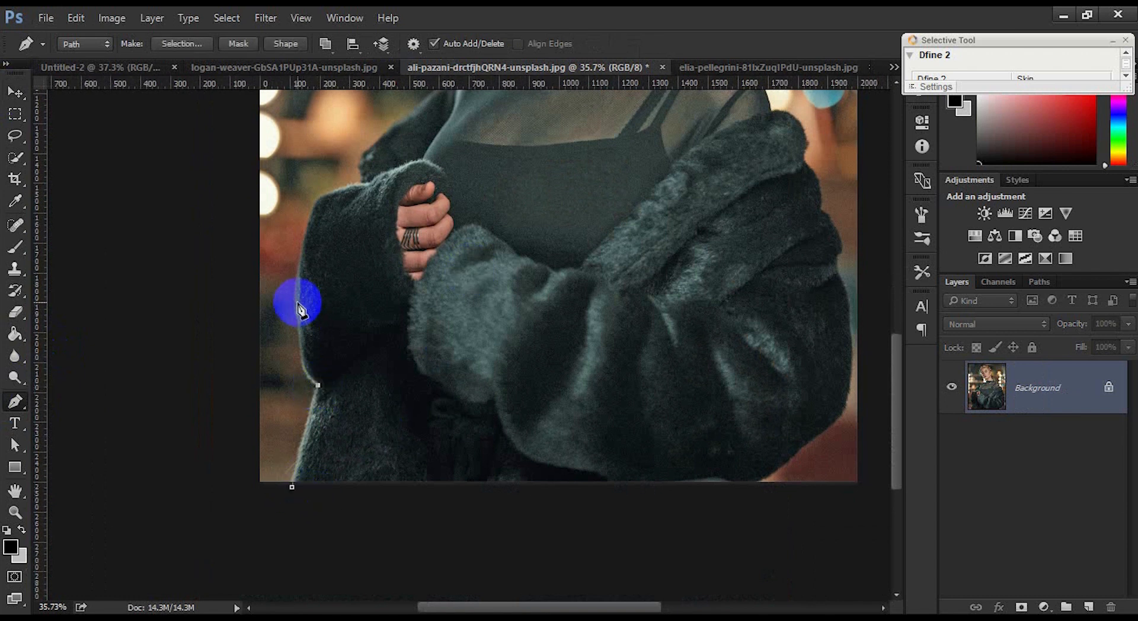
left_click(297, 252)
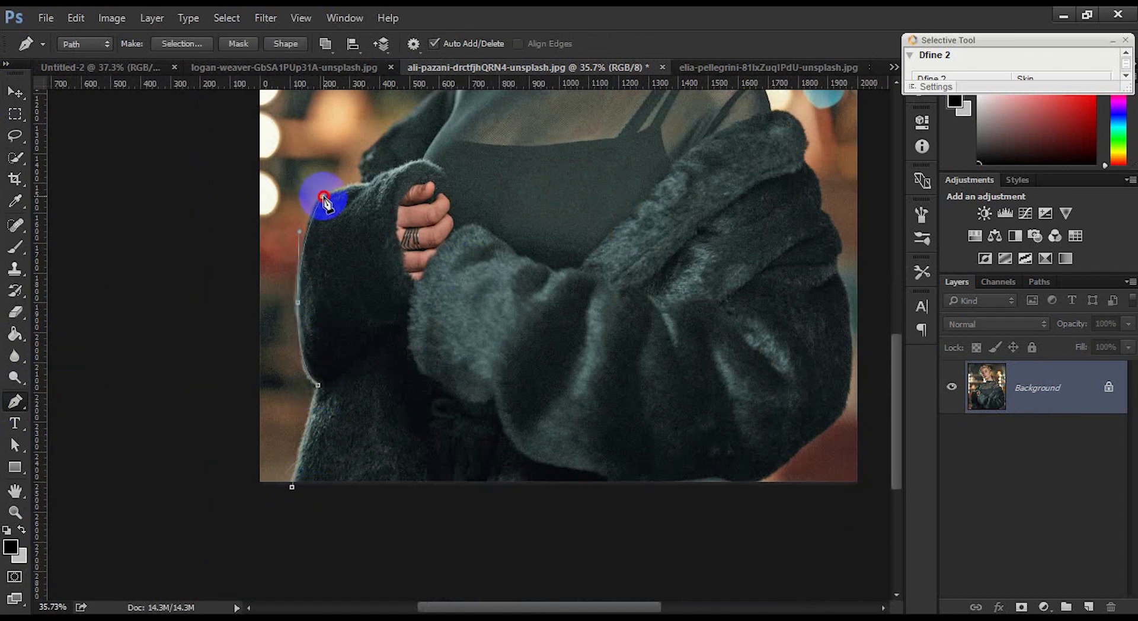
Step: Continue the path over the left shoulder and collar, along the jaw and around the top of the dangling earring
scroll(376, 300, "up", 2)
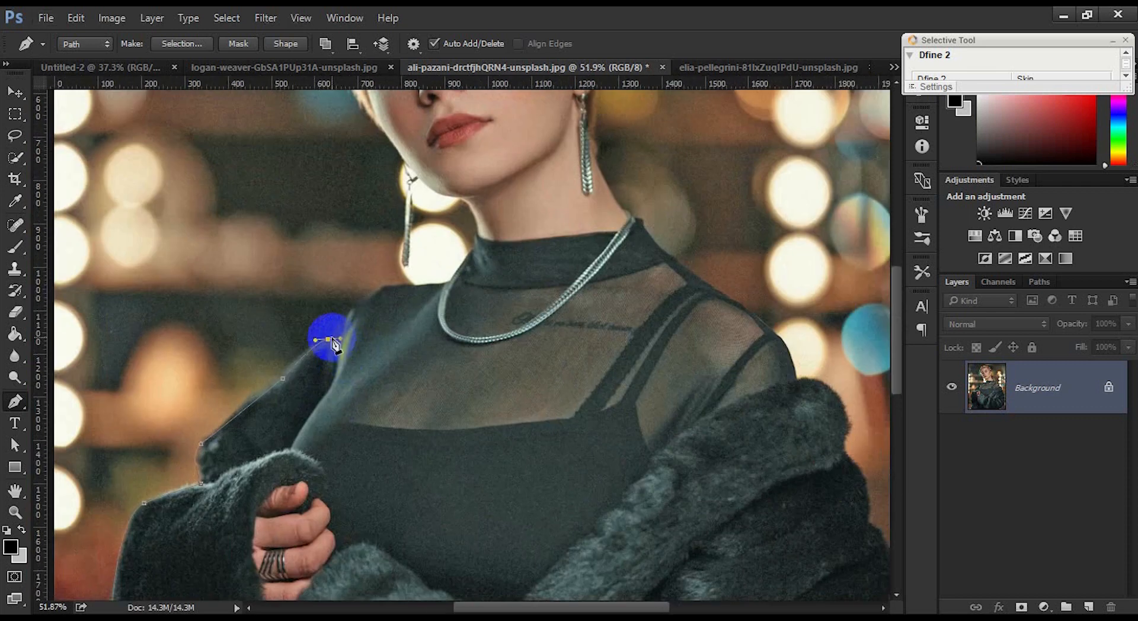
left_click(476, 249)
scroll(477, 255, "up", 3)
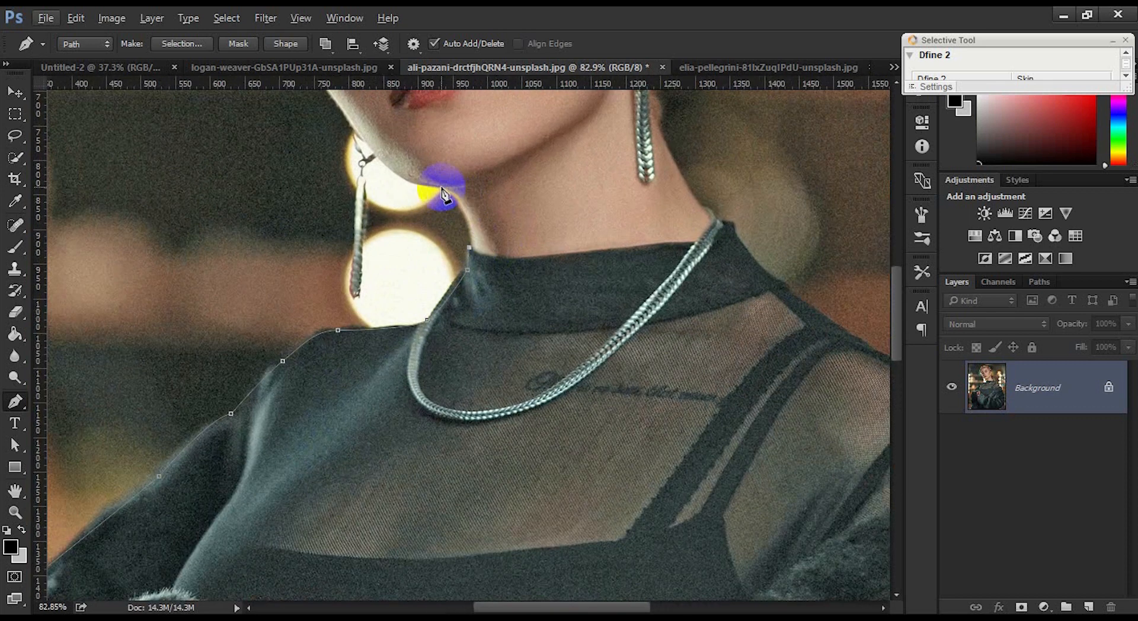
left_click(398, 176)
left_click(374, 156)
left_click_drag(402, 147, 467, 324)
left_click(430, 337)
left_click(428, 347)
left_click(430, 357)
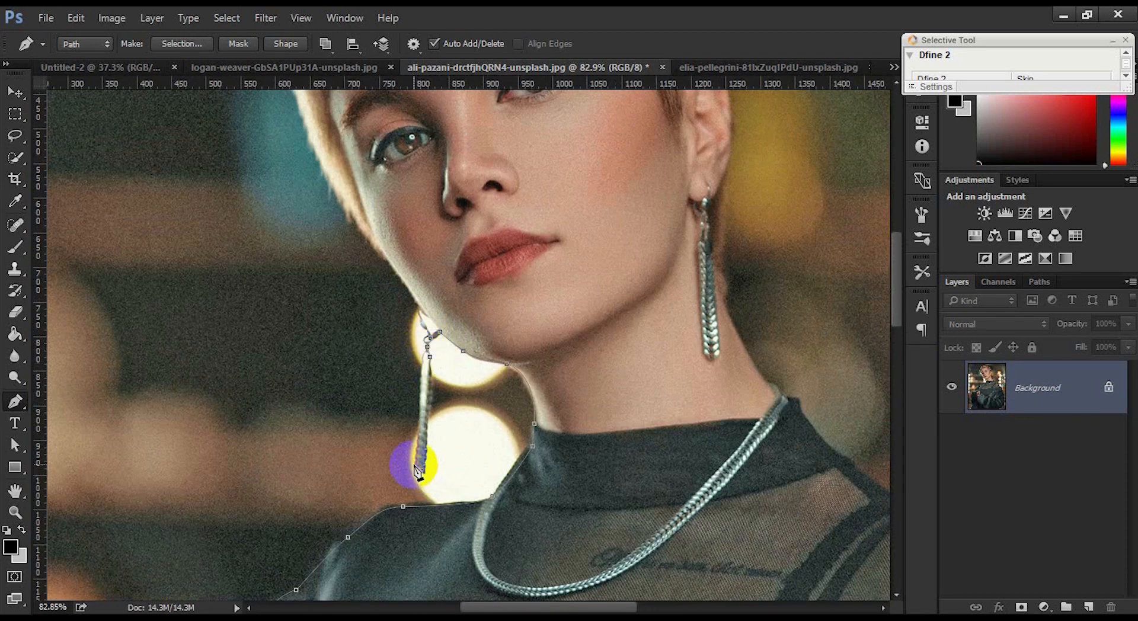
Step: Trace the left side of the face and the short hair up and over the top of the head
left_click_drag(377, 250, 366, 239)
left_click_drag(367, 238, 407, 373)
left_click_drag(345, 258, 336, 231)
left_click_drag(350, 171, 326, 381)
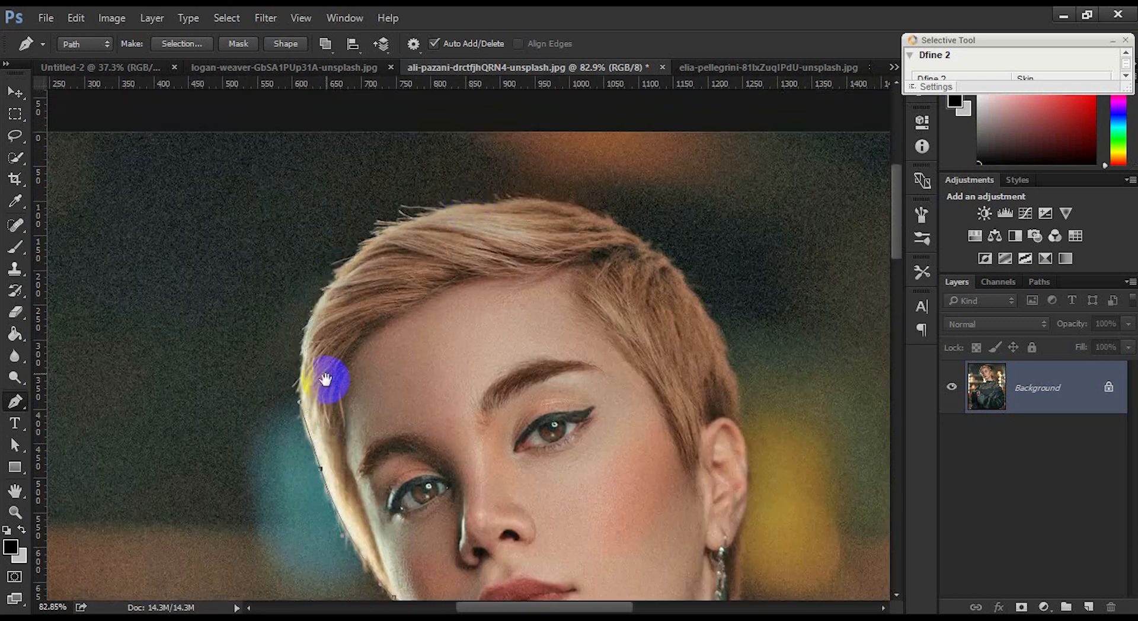
left_click_drag(319, 301, 338, 251)
left_click_drag(473, 205, 545, 196)
left_click_drag(628, 235, 678, 266)
Step: Extend the path down past the right ear and neck, then along the collar to the right shoulder
left_click_drag(733, 382, 672, 228)
left_click_drag(678, 310, 671, 341)
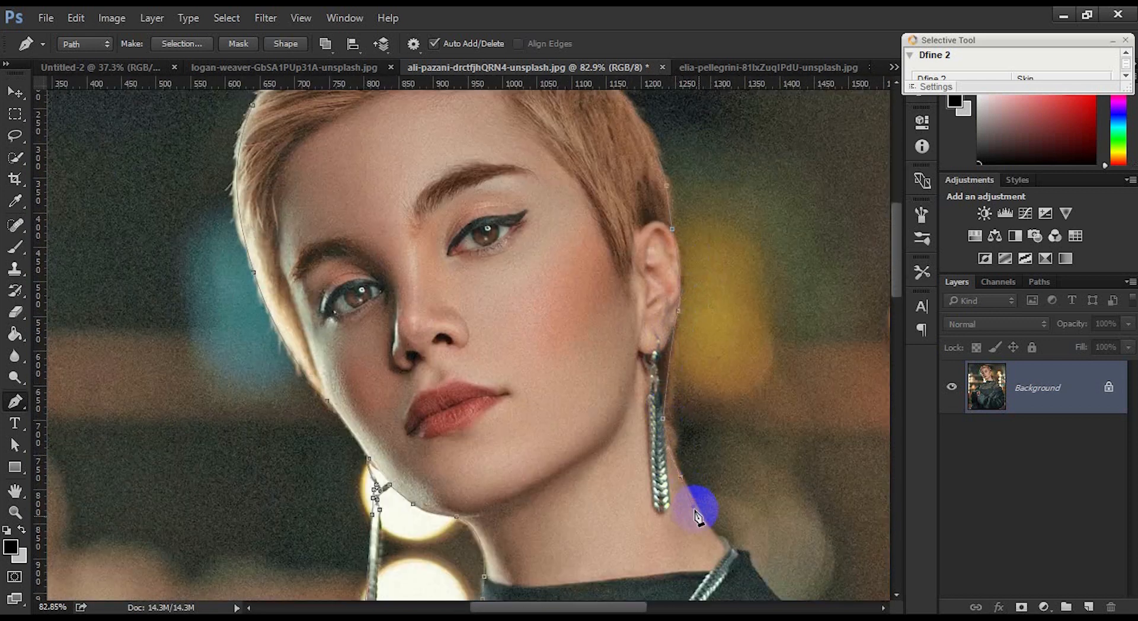
left_click_drag(751, 572, 485, 199)
left_click(505, 217)
left_click_drag(527, 232, 548, 249)
left_click(729, 433)
Step: Trace the right shoulder and the outer edge of the fur coat down towards the photo's bottom
left_click_drag(743, 444, 639, 220)
left_click(637, 265)
left_click_drag(635, 298, 648, 314)
left_click_drag(672, 366, 676, 402)
left_click(674, 411)
left_click_drag(717, 470, 706, 539)
left_click_drag(708, 584, 629, 350)
left_click_drag(632, 429, 633, 469)
left_click_drag(614, 580, 608, 589)
Step: Run the path along the photo's bottom edge and close it at its starting point
left_click_drag(607, 590, 611, 285)
left_click_drag(535, 347, 507, 363)
left_click(396, 448)
scroll(396, 447, "down", 4)
left_click_drag(249, 403, 773, 269)
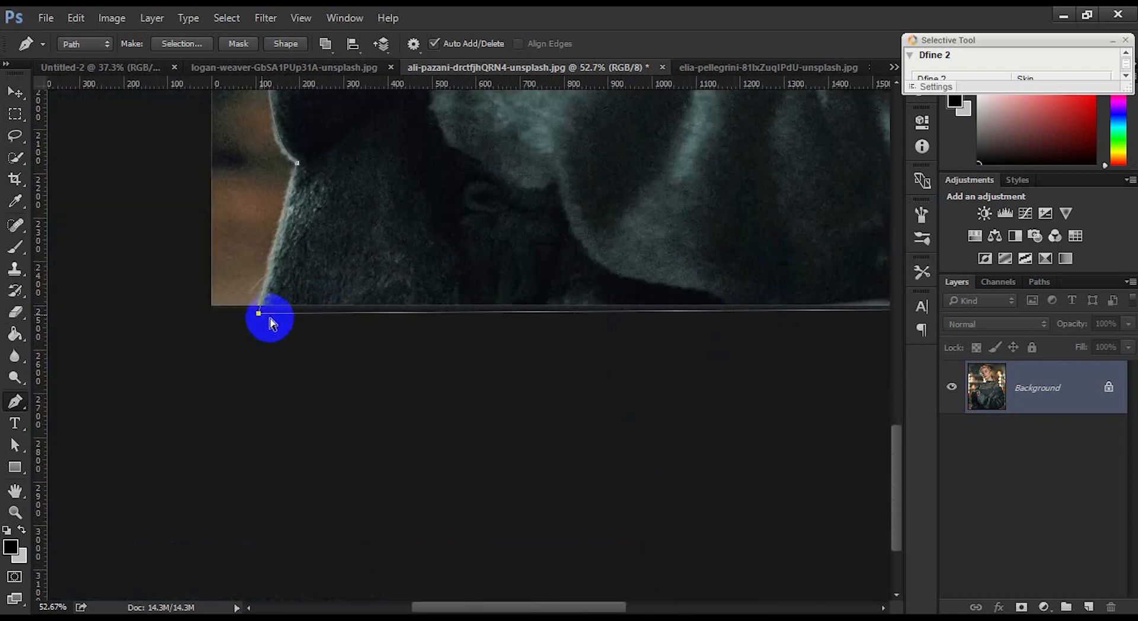
left_click(270, 320)
Step: Convert the path into a selection and add a layer mask that hides the background around the short-haired woman
key("ctrl+Return")
left_click(1021, 605)
scroll(628, 348, "down", 3)
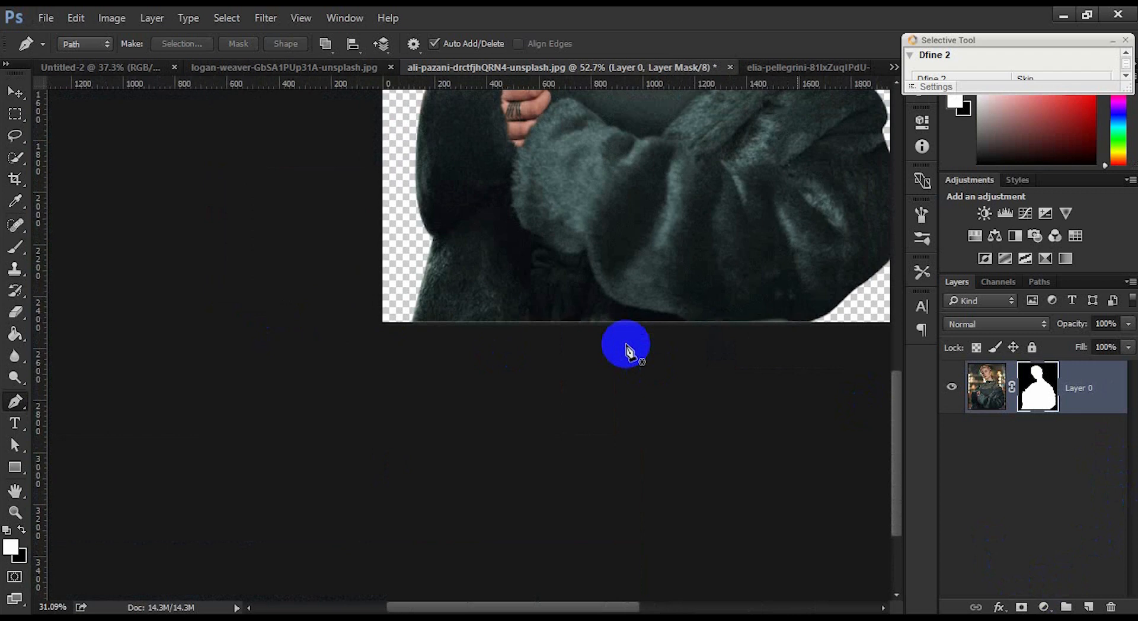
scroll(626, 345, "down", 6)
scroll(626, 348, "up", 4)
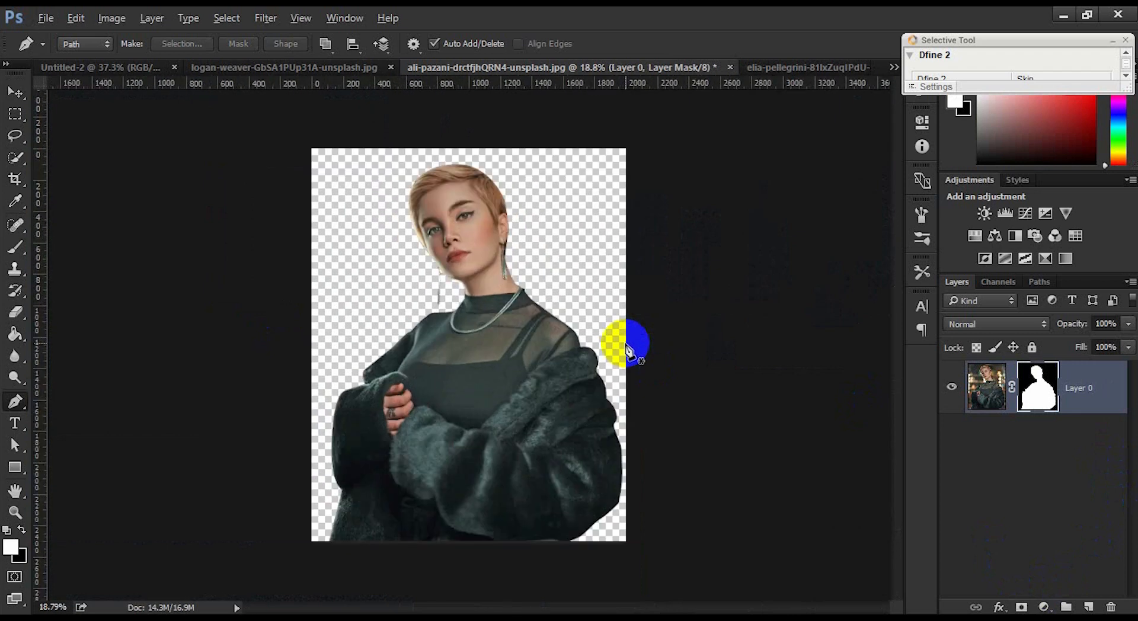
Step: In the hooded man's photo, start a Pen path where the hoodie meets the bottom edge and trace around the left elbow
left_click(315, 70)
scroll(442, 517, "up", 5)
left_click_drag(431, 409, 431, 386)
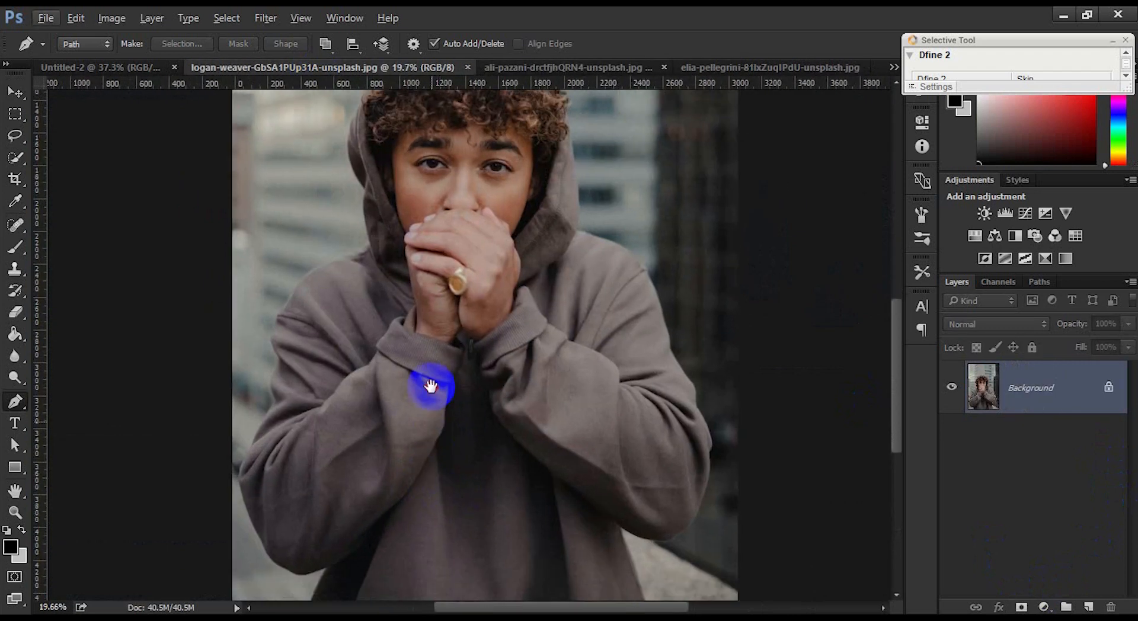
scroll(368, 411, "down", 3)
scroll(368, 462, "up", 4)
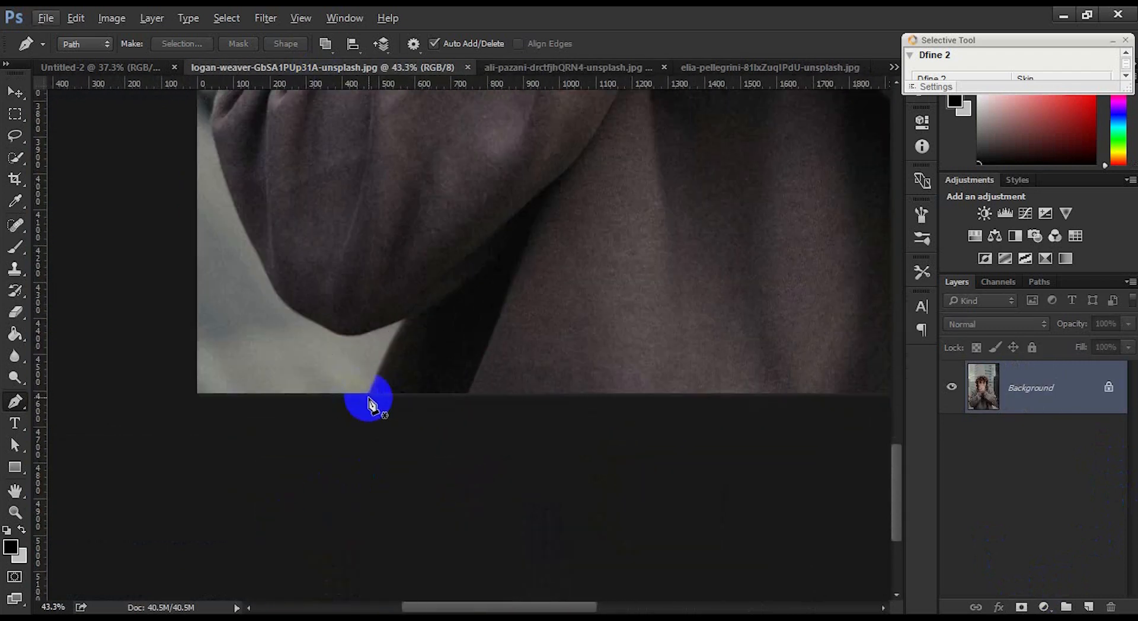
left_click(368, 398)
left_click(406, 320)
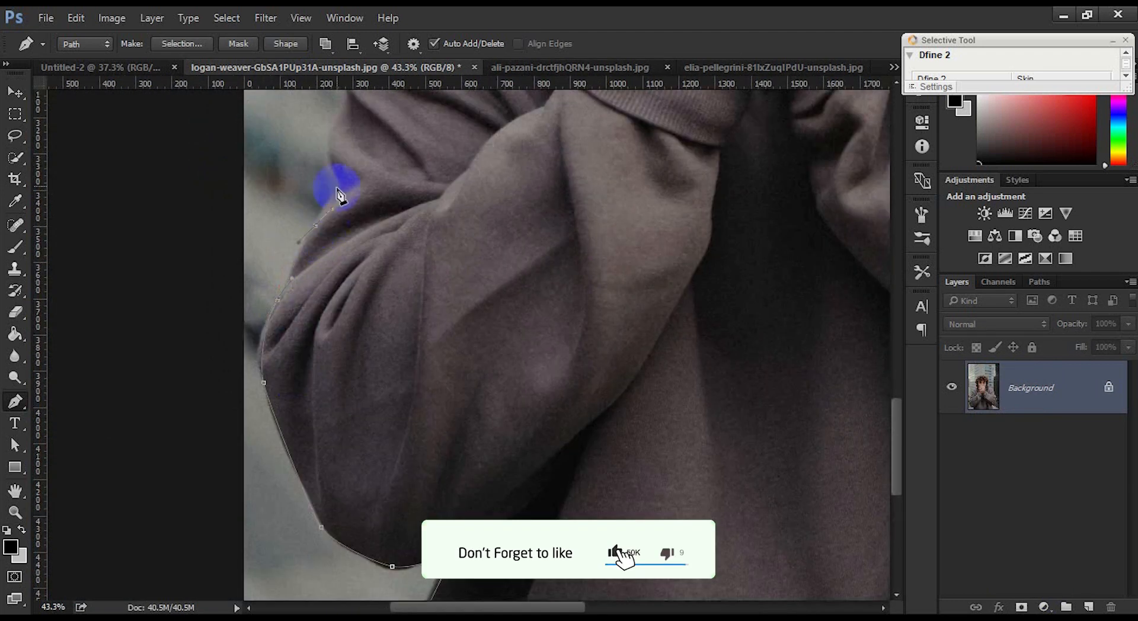
Step: Continue the path up the left sleeve, over the shoulder and along the left edge of the hood
left_click_drag(339, 195, 408, 415)
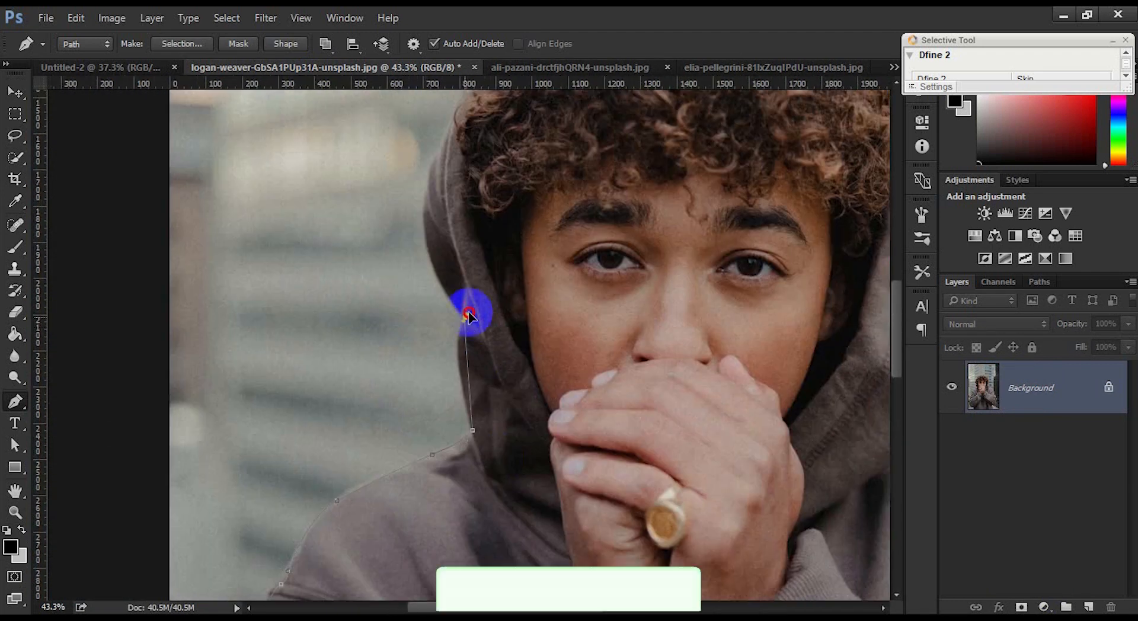
left_click(429, 217)
left_click(440, 170)
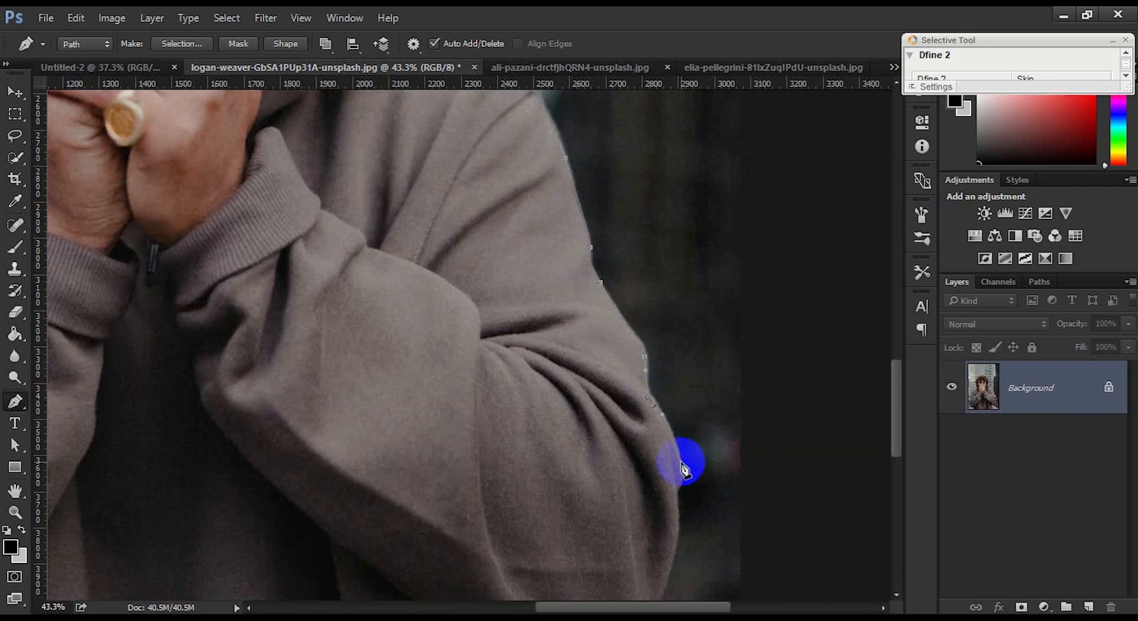
Step: Trace the path down the right sleeve, around the elbow and along the hoodie's side past the photo's bottom edge
left_click(681, 470)
left_click(675, 500)
left_click_drag(675, 504, 665, 218)
left_click_drag(646, 323, 628, 366)
left_click(575, 403)
left_click(468, 368)
left_click(537, 552)
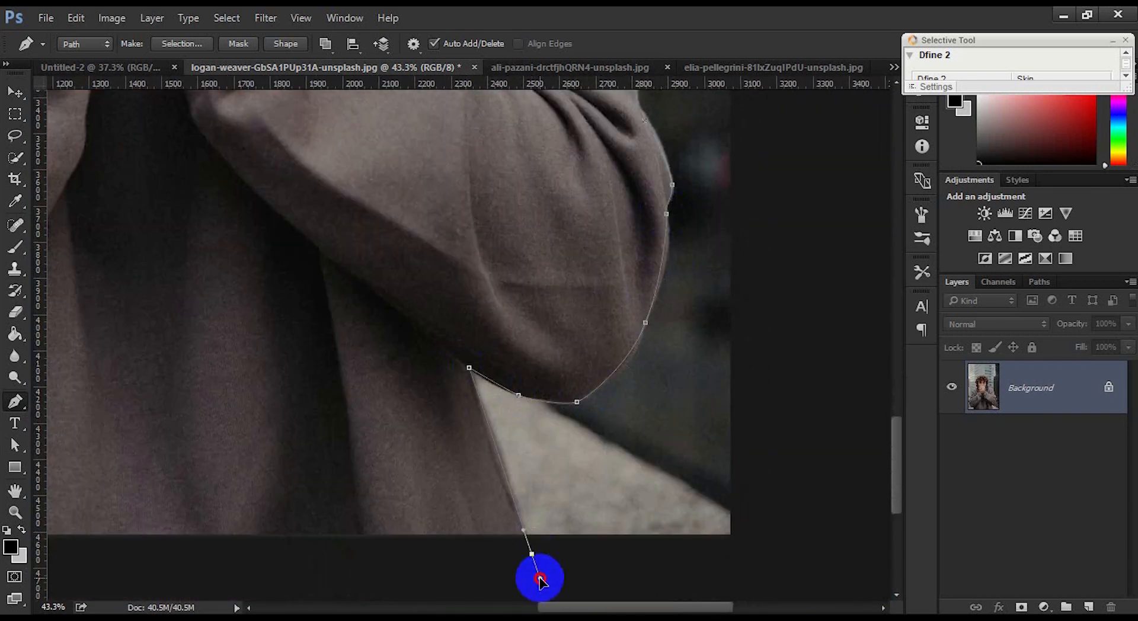
Step: Close the path below the photo, convert it into a selection and add a layer mask that hides the man's background
scroll(537, 552, "down", 5)
left_click(205, 551)
left_click(239, 546)
key("ctrl+Return")
left_click(1021, 607)
scroll(660, 381, "down", 4)
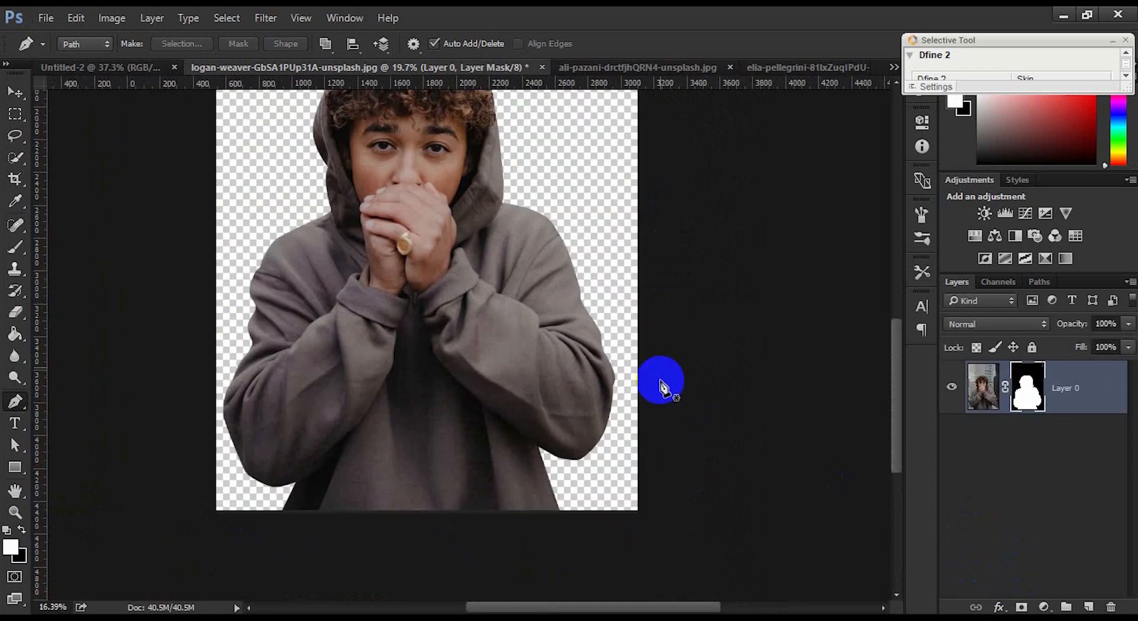
Step: Activate the Move tool, return to the Untitled-2 document and switch to the image folder in File Explorer
left_click(13, 97)
scroll(640, 297, "down", 1)
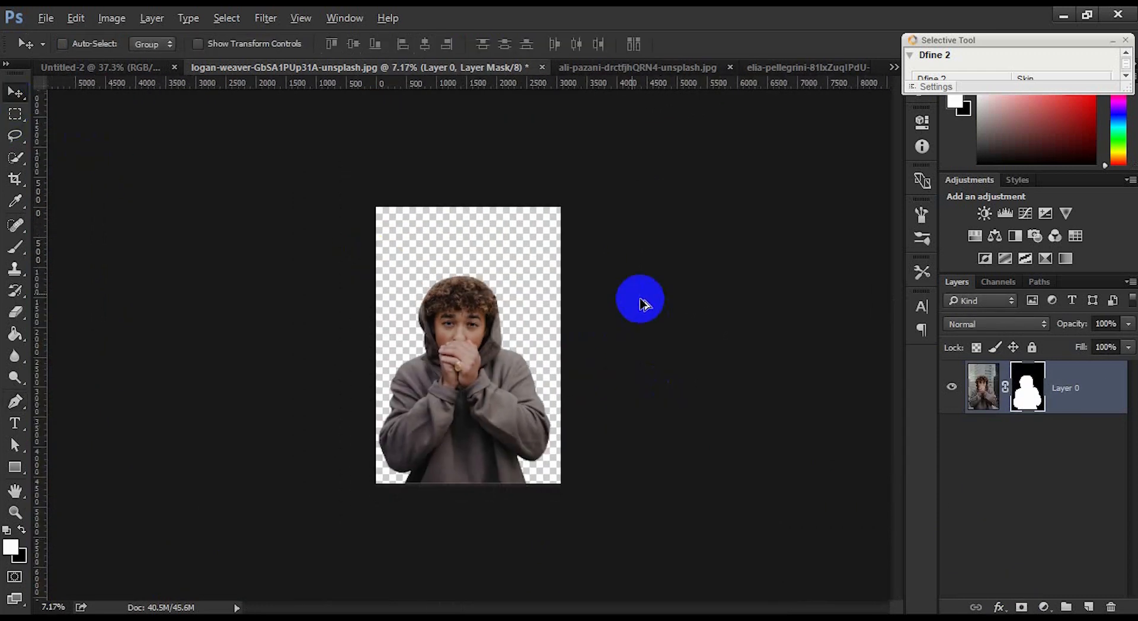
left_click(595, 68)
left_click(322, 67)
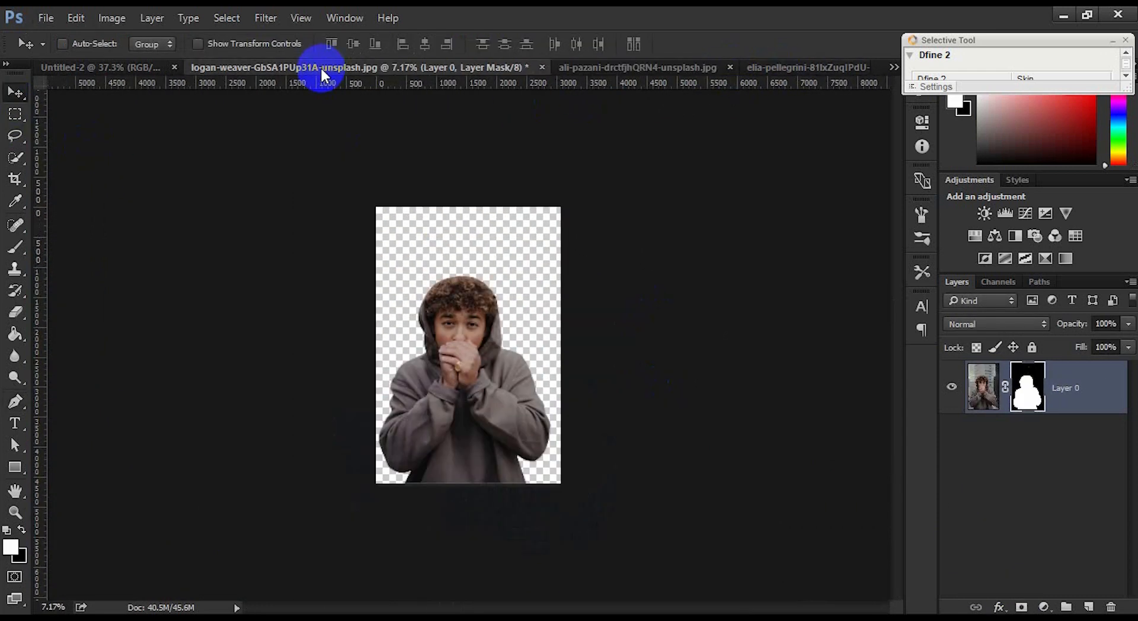
left_click(119, 68)
left_click(345, 610)
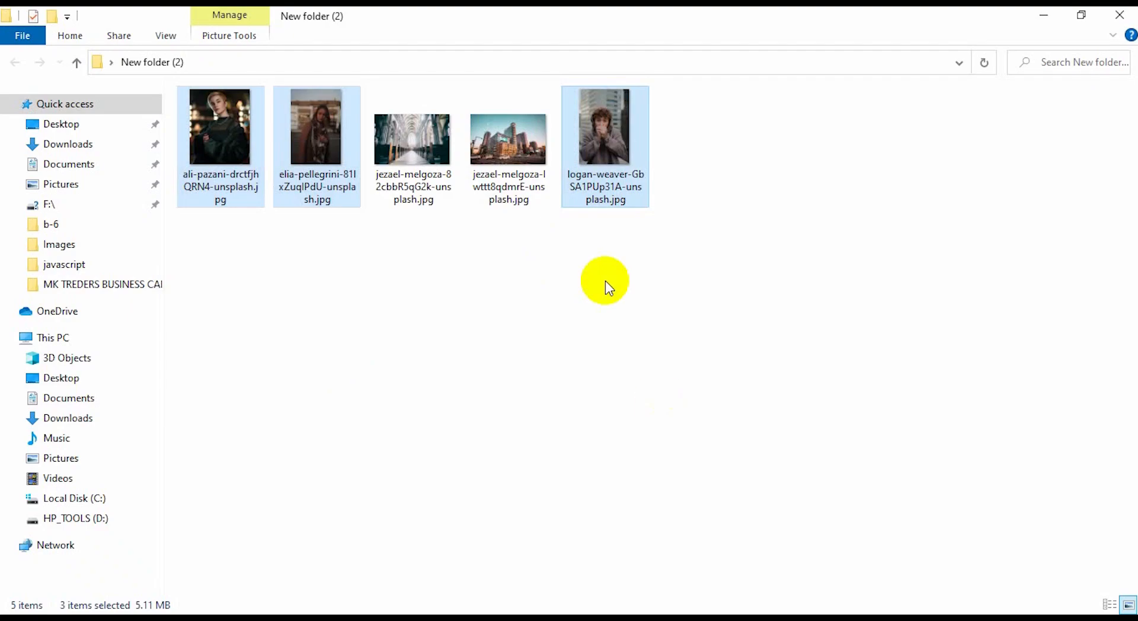
Step: Preview the church interior photo and place it in the Untitled-2 document
double_click(440, 155)
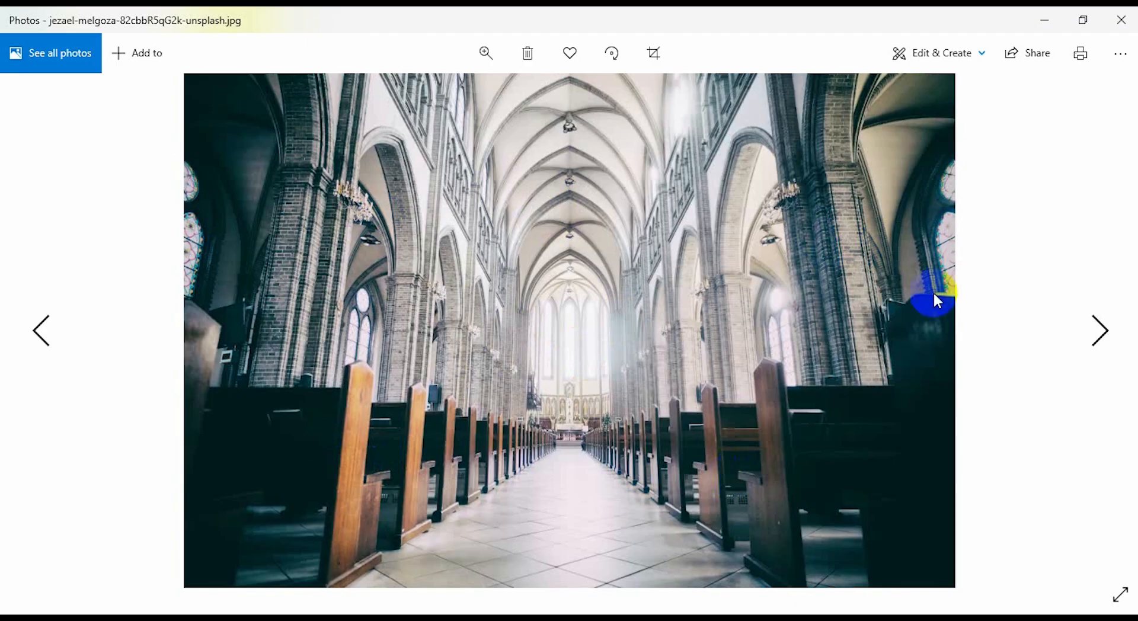
left_click(1119, 21)
left_click_drag(438, 150, 580, 323)
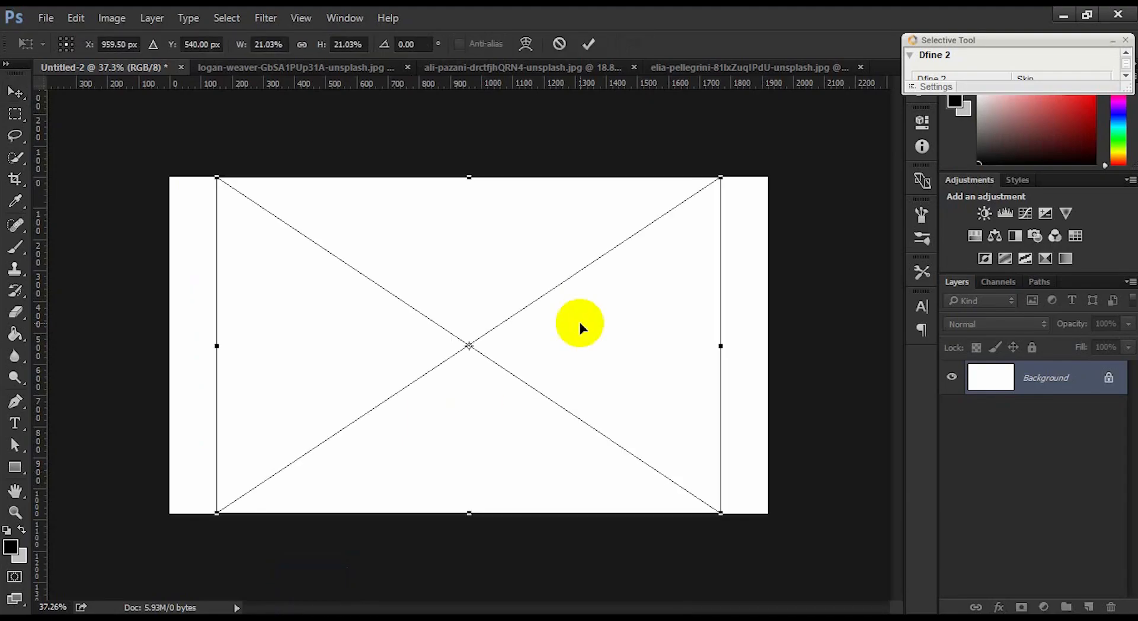
Step: Stretch the placed church photo to the canvas's full width and rename its layer a
mouse_move(721, 352)
left_mouse_down()
mouse_move(762, 344)
mouse_move(738, 348)
left_mouse_up()
mouse_move(754, 523)
left_mouse_down()
mouse_move(775, 537)
mouse_move(754, 523)
left_mouse_up()
left_click_drag(721, 350, 756, 344)
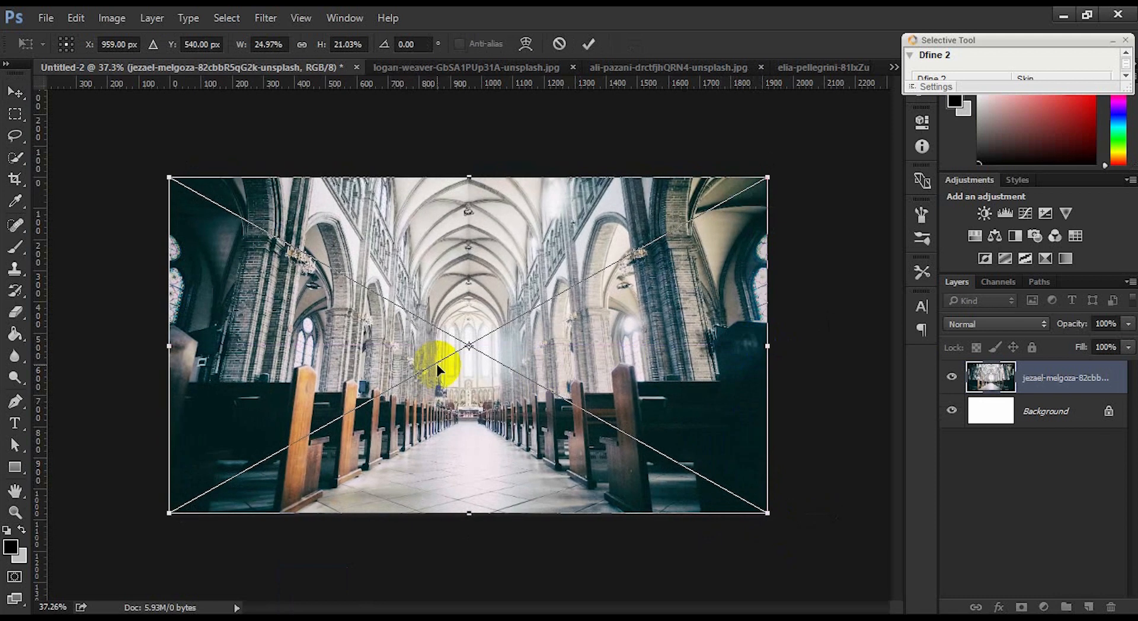
double_click(646, 364)
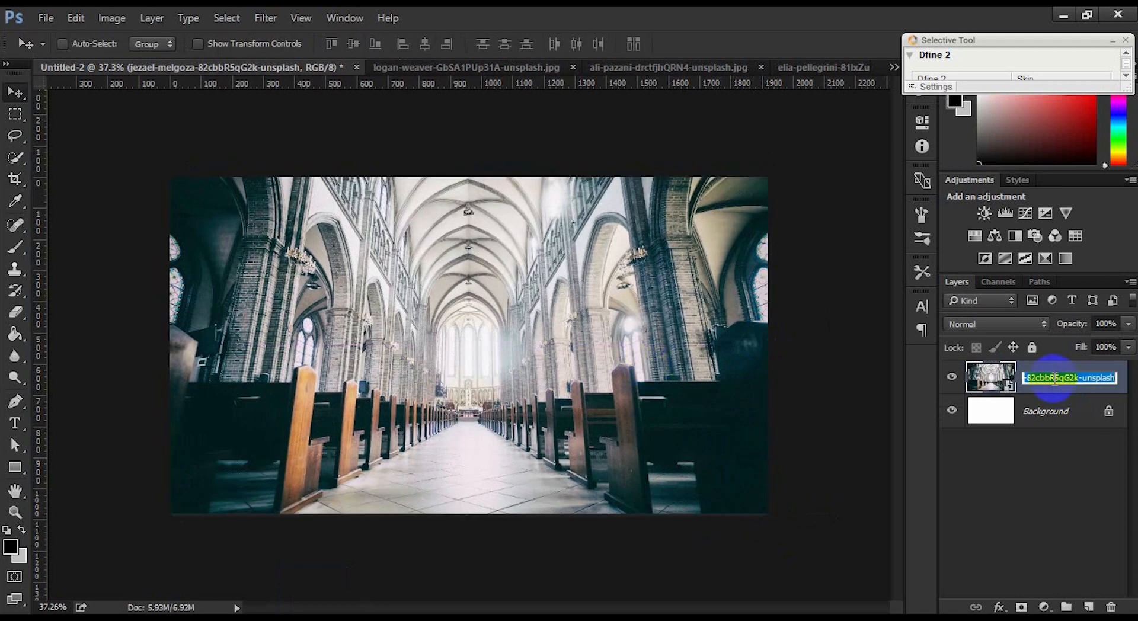
left_click(1080, 375)
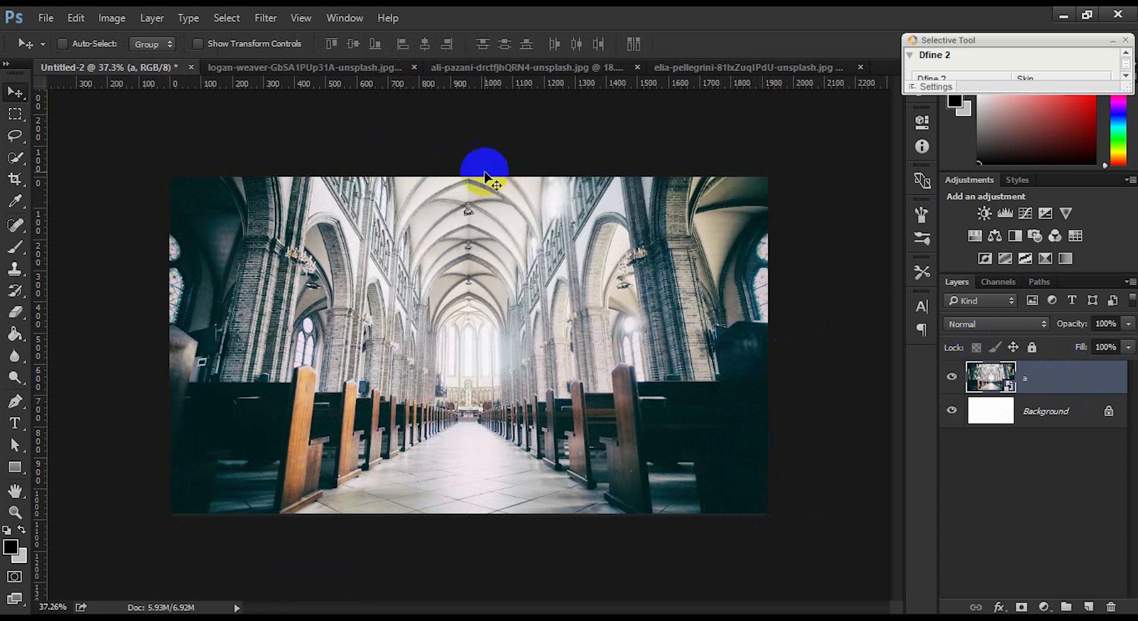
Step: Copy the cut-out hooded man into Untitled-2 and convert his layer to a Smart Object
left_click(381, 66)
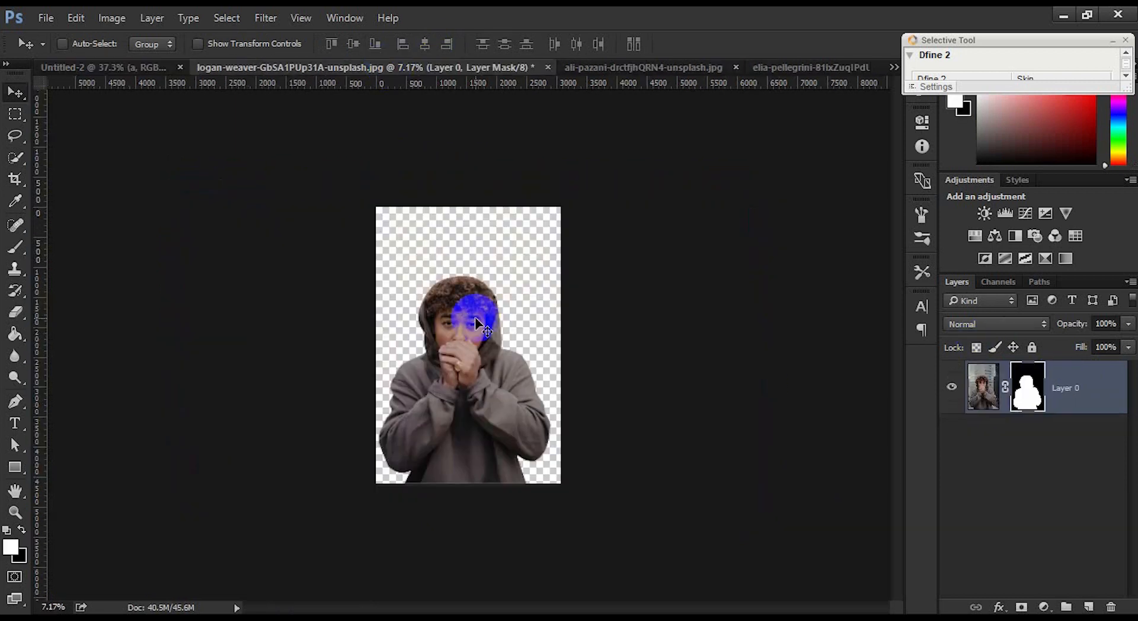
mouse_move(474, 317)
left_mouse_down()
mouse_move(145, 71)
mouse_move(489, 325)
left_mouse_up()
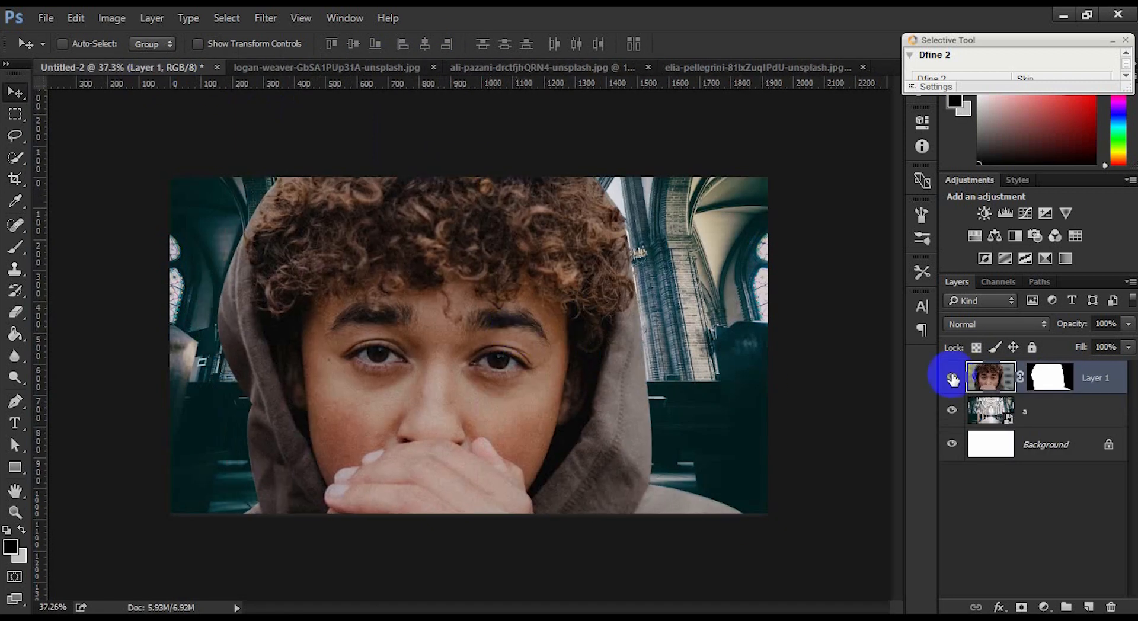
right_click(1108, 379)
left_click(942, 289)
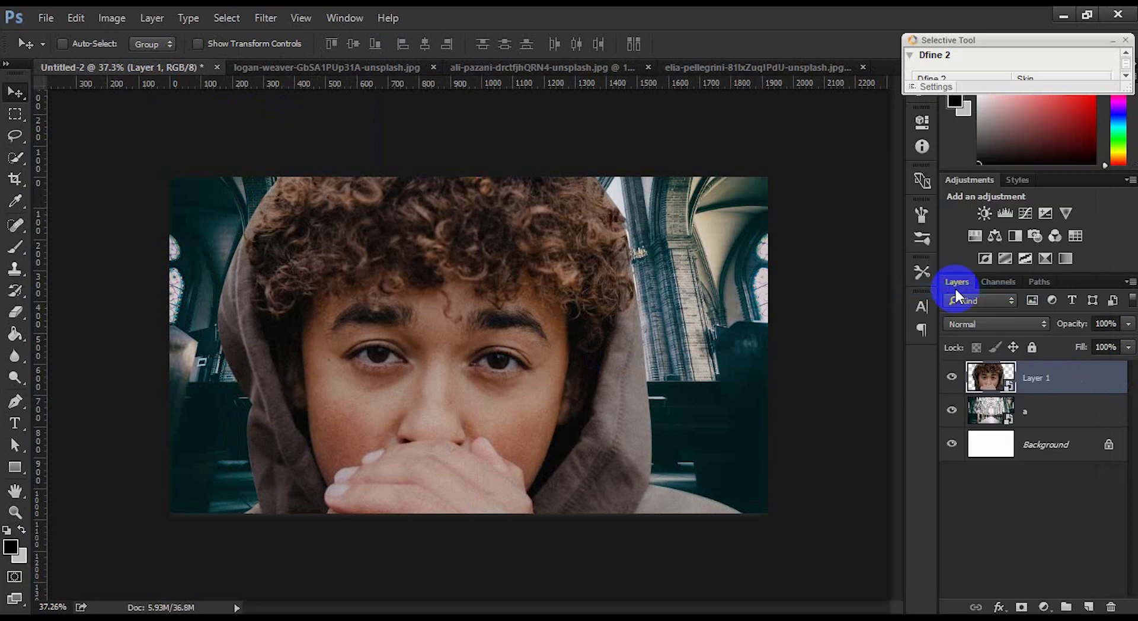
Step: Scale the hooded man to 40%, reduce him further to about 30% and centre him along the canvas's bottom edge
key("ctrl+t")
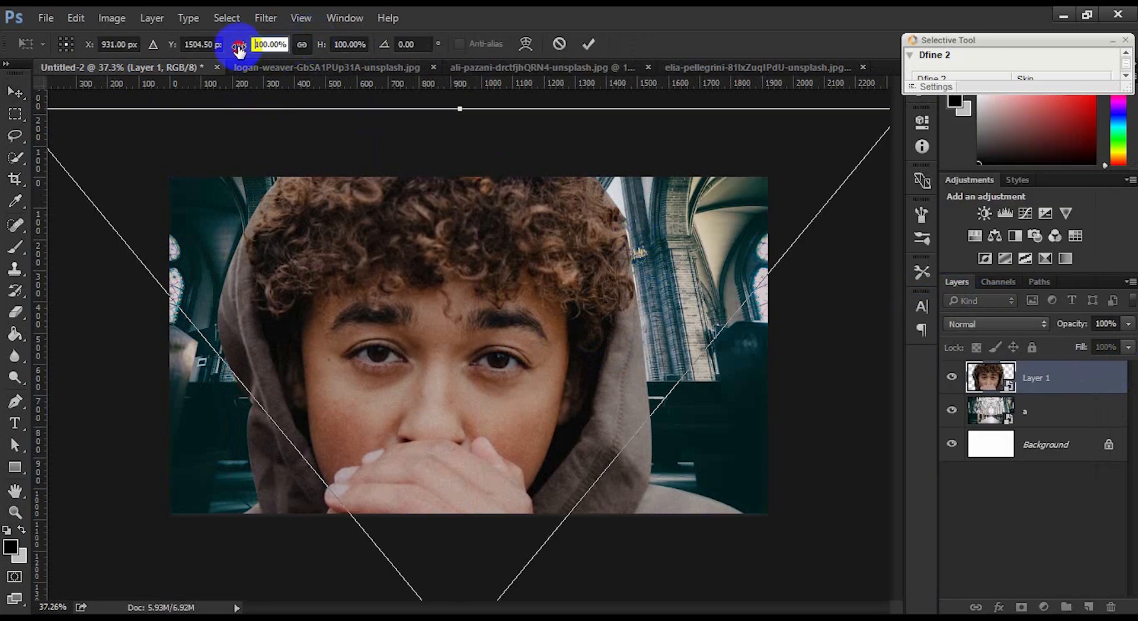
type("40")
key("Return")
left_click_drag(452, 546, 468, 284)
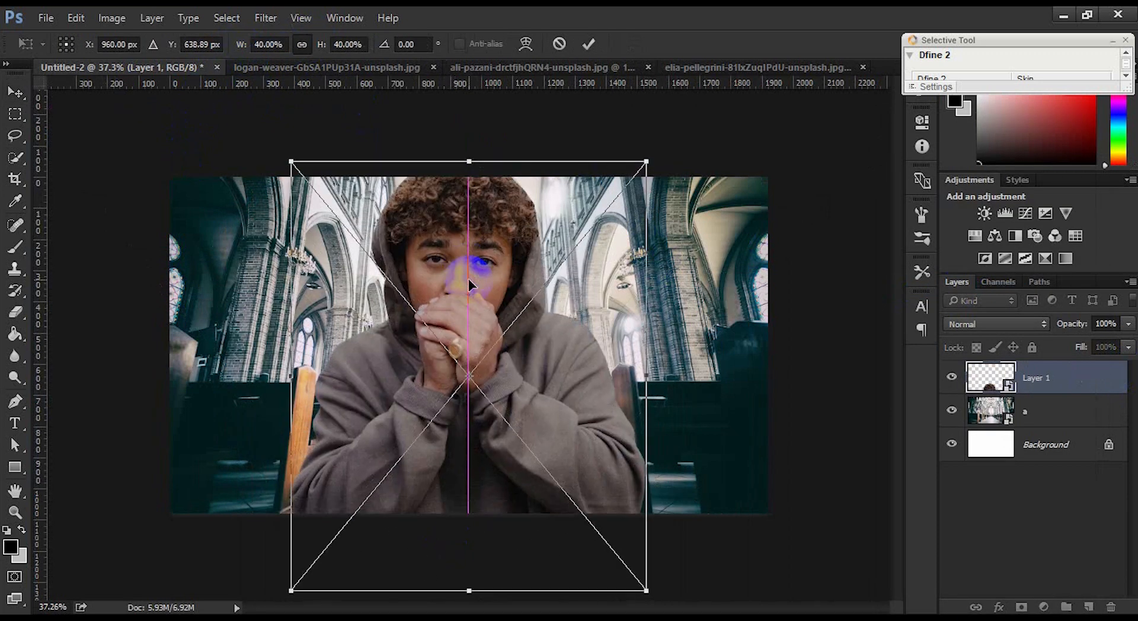
left_click_drag(646, 163, 605, 216)
left_click_drag(569, 345, 569, 330)
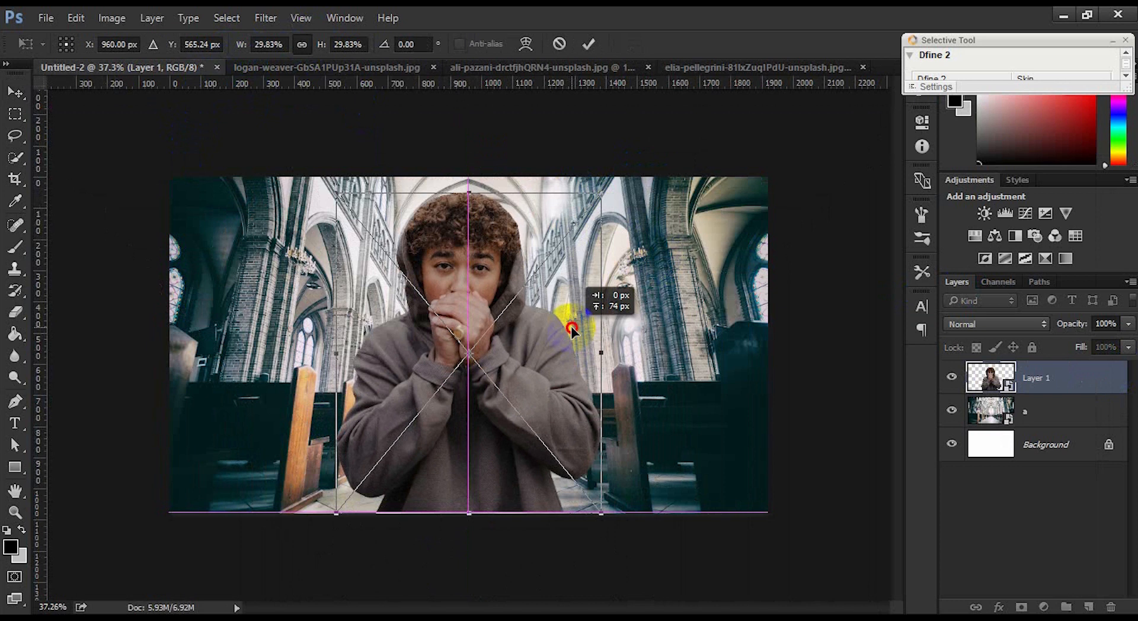
Step: Refine the hooded man's scale to about 27% and place him slightly lower in the middle of the church aisle
left_click_drag(601, 512, 609, 522)
left_click_drag(574, 446, 575, 447)
key("Return")
left_click_drag(537, 370, 544, 375)
key("ctrl+t")
left_click_drag(615, 183, 595, 210)
left_click_drag(510, 291, 511, 309)
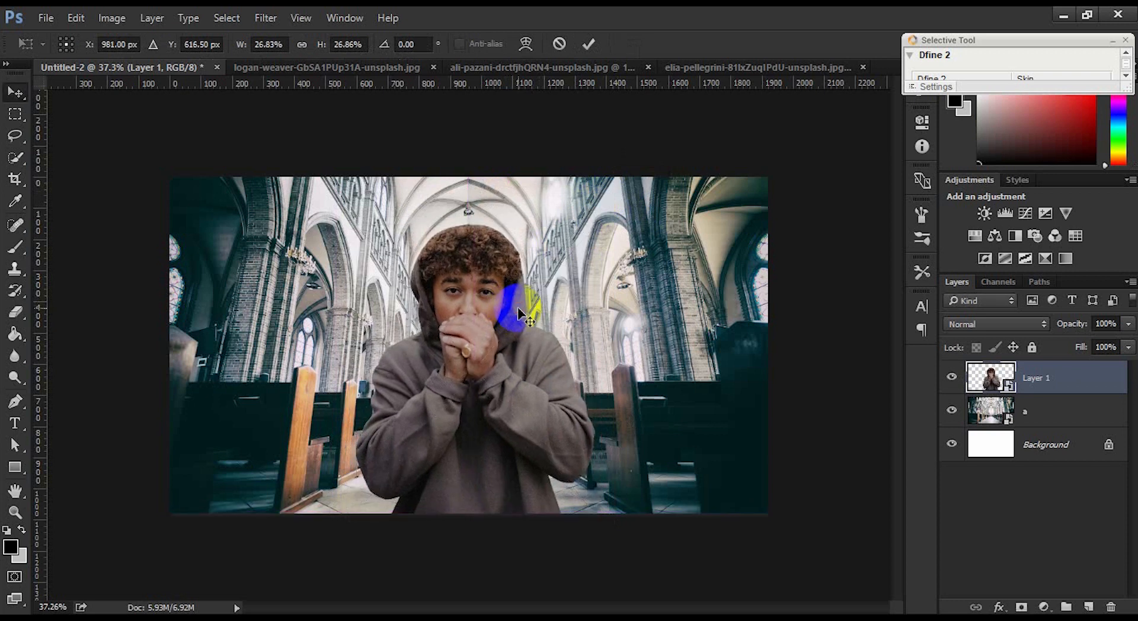
key("Return")
Step: Close the hooded man's source photo without saving
left_click(395, 69)
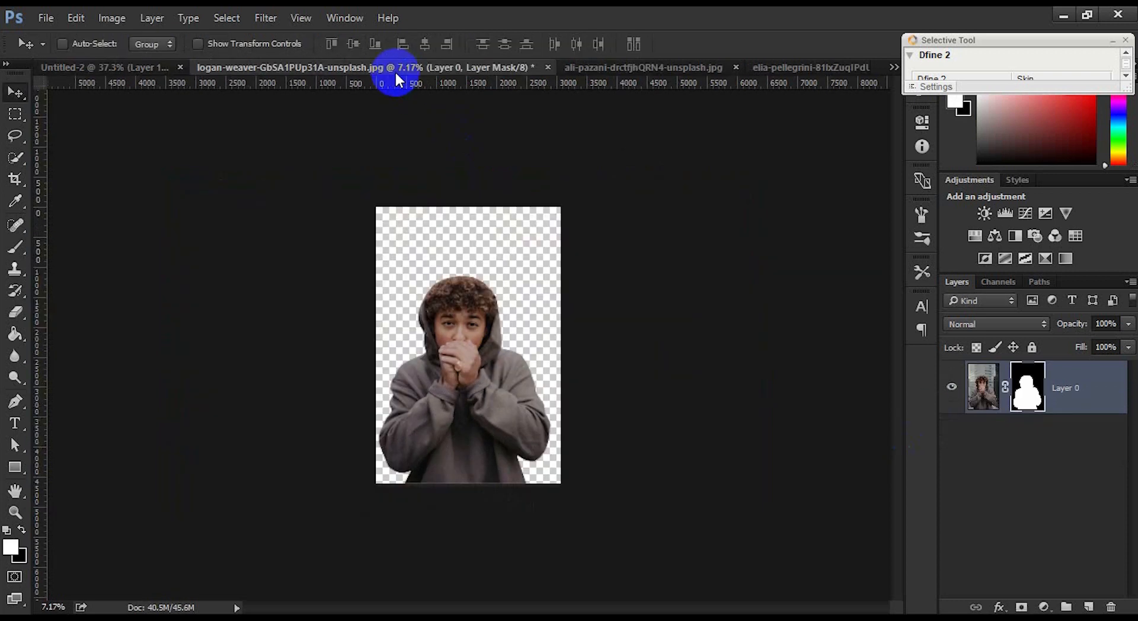
left_click(539, 67)
left_click(574, 254)
Step: Copy the cut-out short-haired woman into Untitled-2 and convert her layer to a Smart Object
left_click(468, 69)
left_click_drag(472, 236, 394, 323)
right_click(1113, 380)
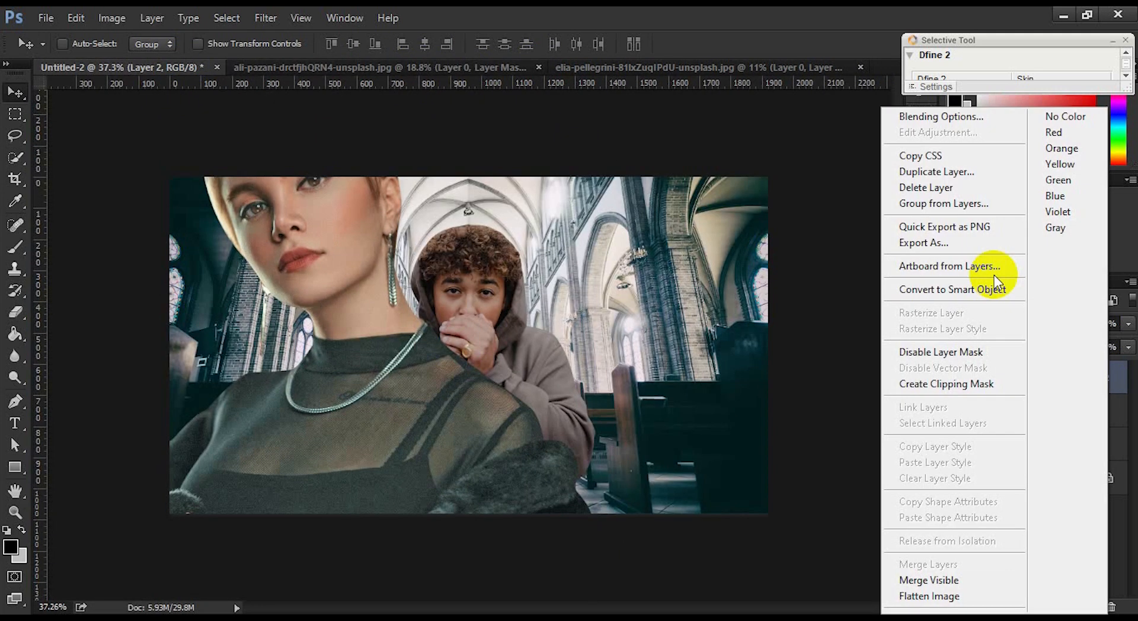
left_click(984, 287)
Step: Scale down the short-haired woman and position her to the left of the hooded man
key("ctrl+t")
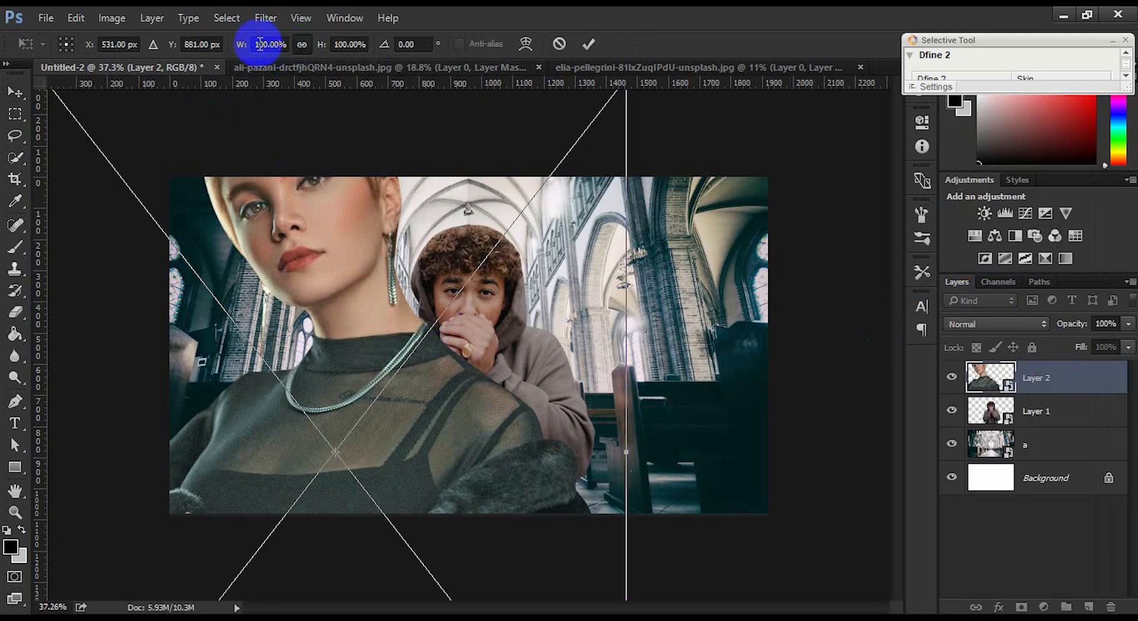
left_click_drag(240, 49, 189, 97)
left_click_drag(330, 342, 350, 234)
left_click(587, 46)
Step: Move Layer 2 beneath Layer 1, then resize the woman to about 34%, tilt her about -3.5 degrees and lower her
left_click_drag(1041, 382, 1037, 426)
key("ctrl+t")
left_click_drag(450, 390, 426, 425)
left_click_drag(459, 491, 482, 528)
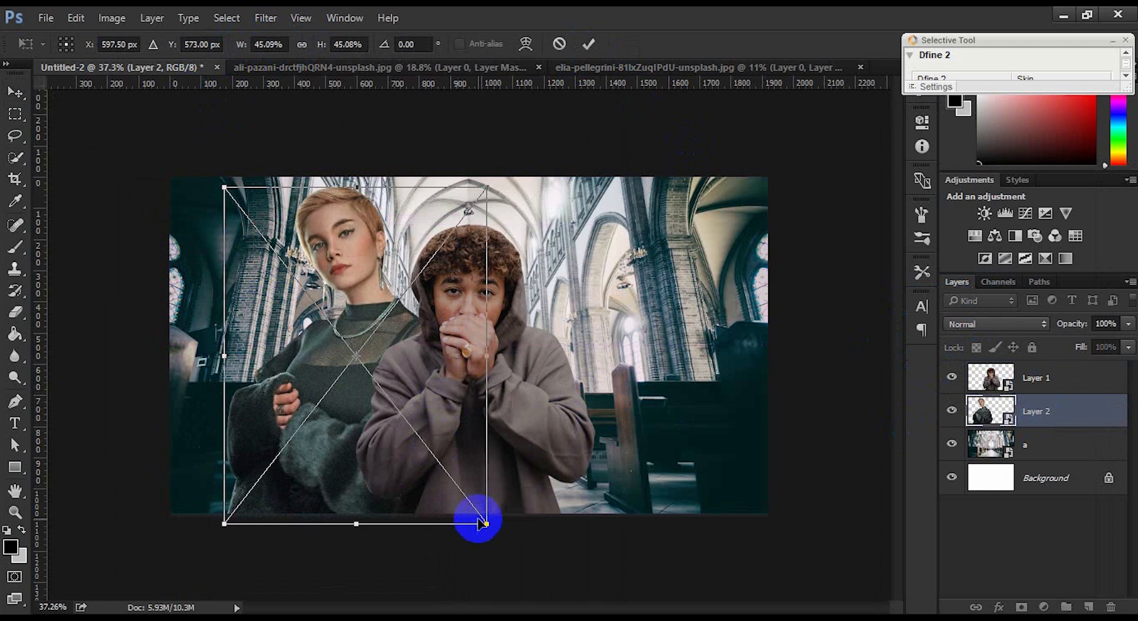
key("ctrl+z")
left_click_drag(457, 487, 455, 484)
left_click_drag(528, 495, 554, 497)
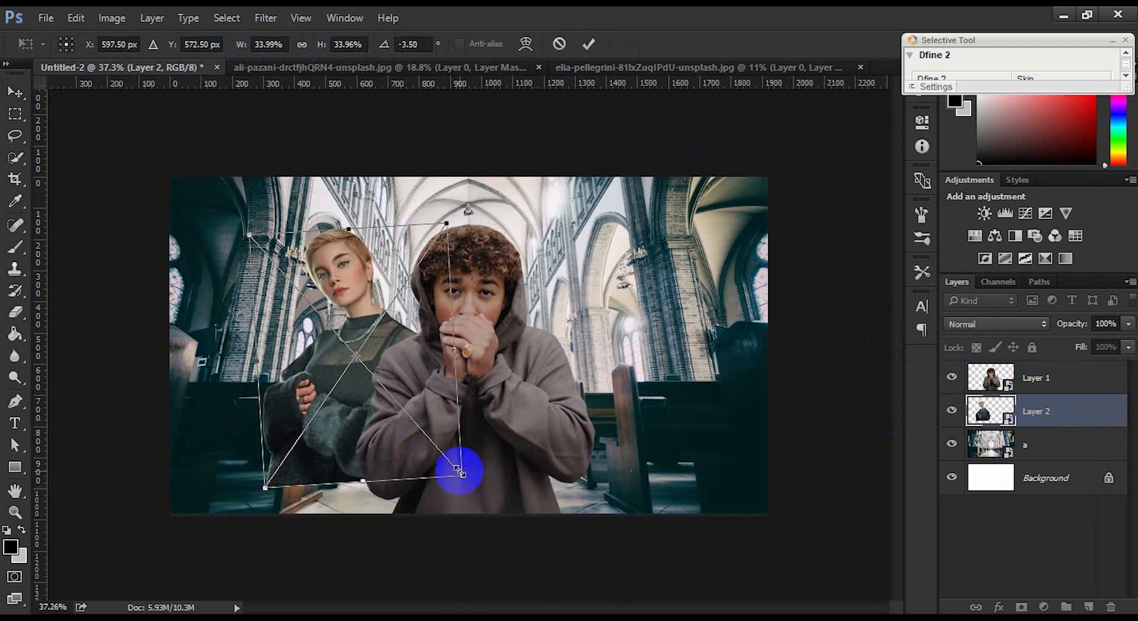
left_click_drag(460, 471, 466, 479)
left_click_drag(396, 439, 402, 474)
key("Return")
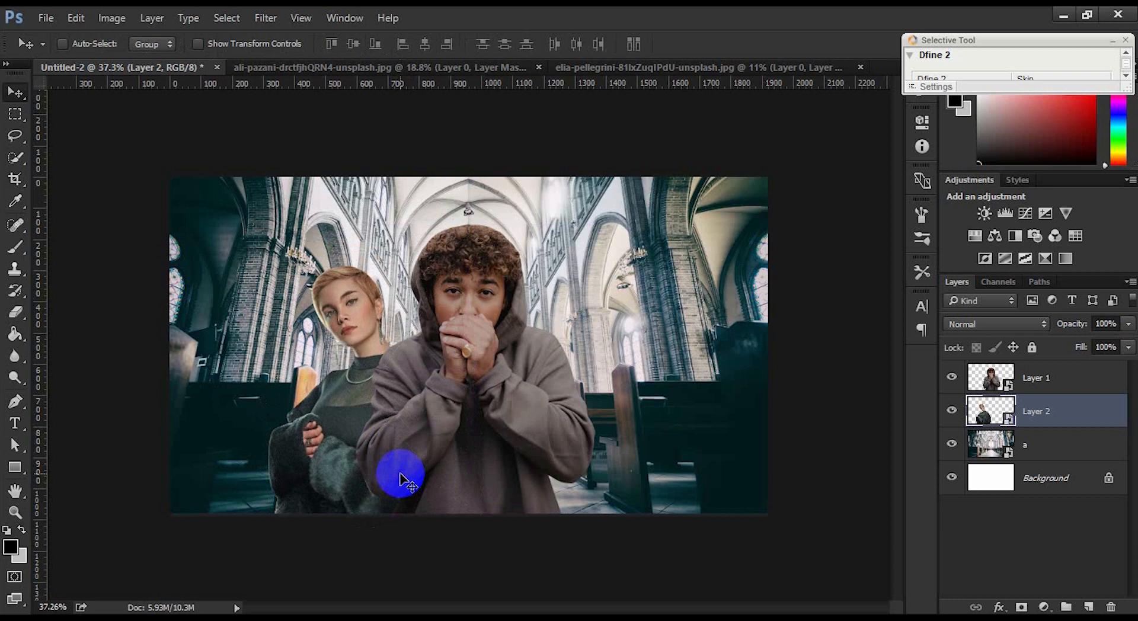
Step: Close the short-haired woman's source photo without saving and copy the cut-out long-haired woman into Untitled-2
left_click(539, 67)
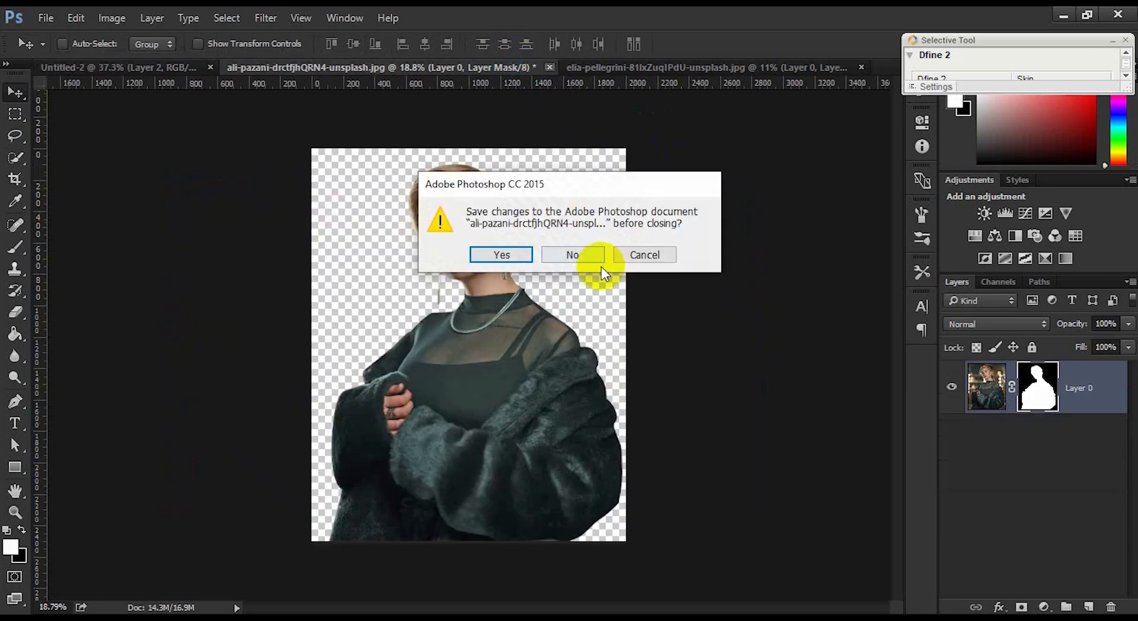
left_click(584, 255)
left_click(525, 70)
left_click_drag(439, 249, 794, 385)
Step: Move the long-haired woman's layer beneath Layer 2 and convert it to a Smart Object
left_click_drag(1080, 413, 1091, 453)
right_click(1093, 445)
left_click(961, 291)
Step: Scale the long-haired woman to about 24% and position her behind the hooded man on his right side
key("ctrl+t")
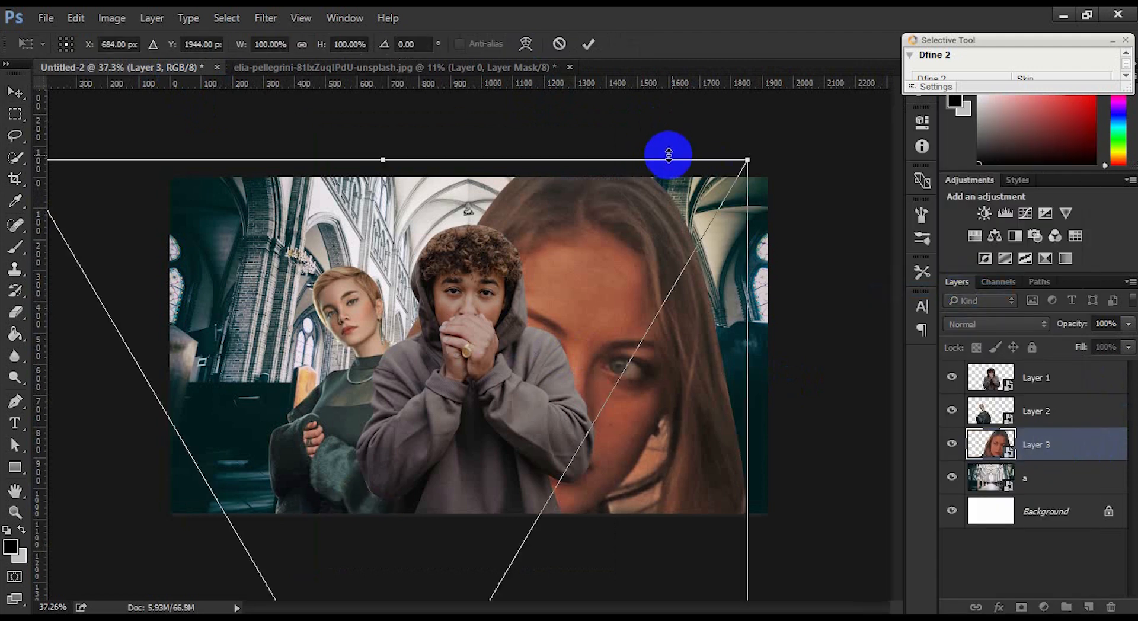
left_click_drag(665, 157, 633, 250)
left_click_drag(595, 298, 608, 318)
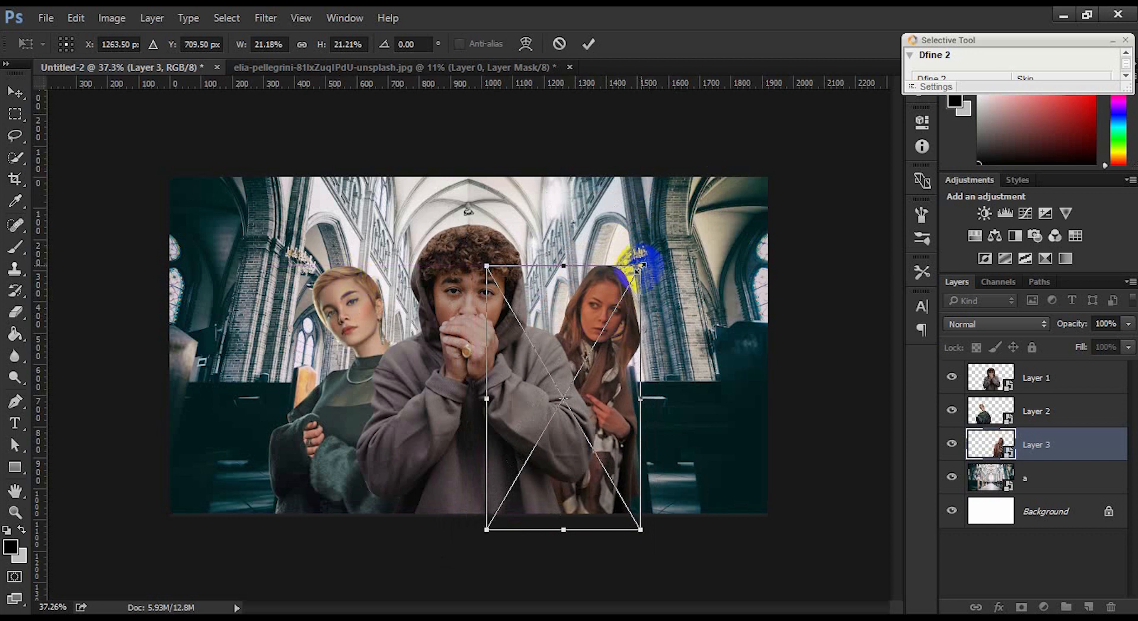
left_click_drag(640, 266, 656, 234)
left_click_drag(610, 300, 620, 296)
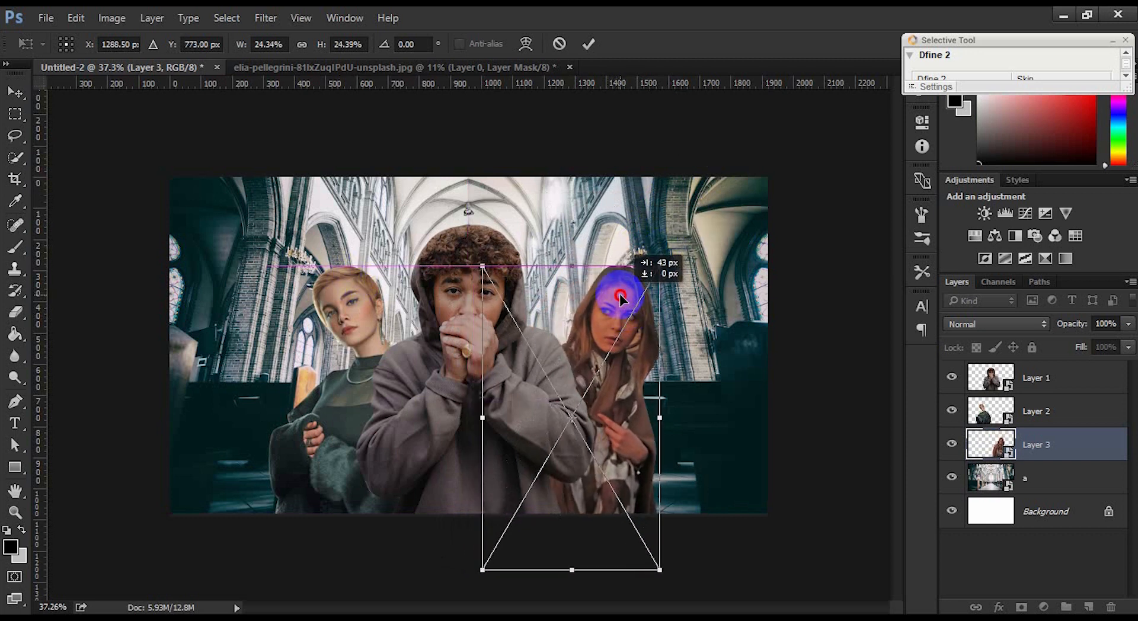
key("Return")
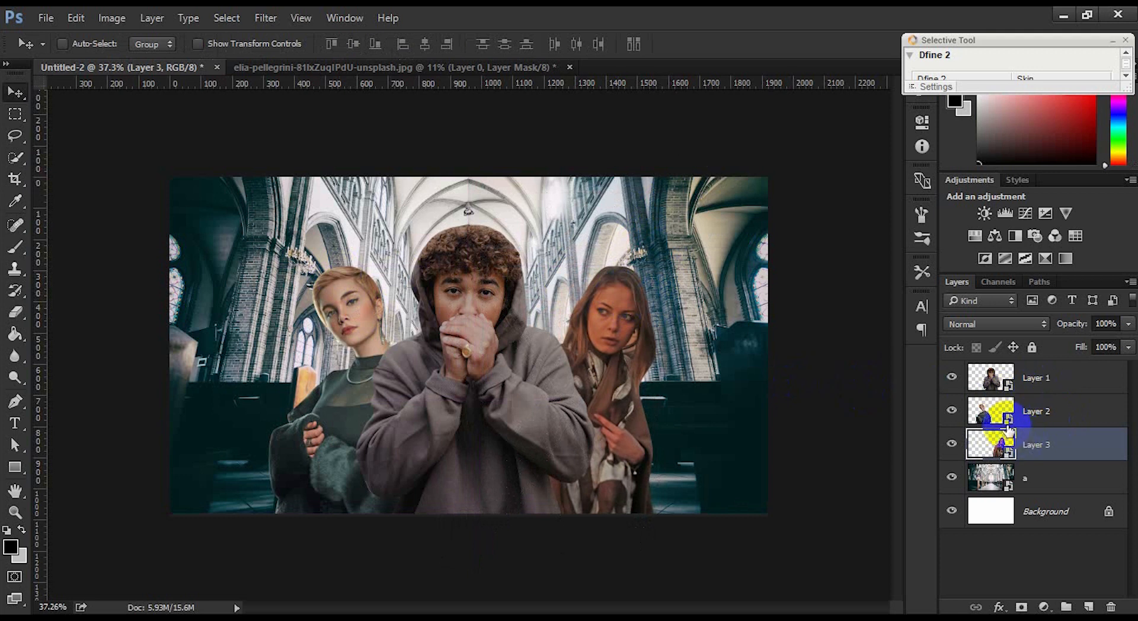
left_click_drag(645, 348, 649, 350)
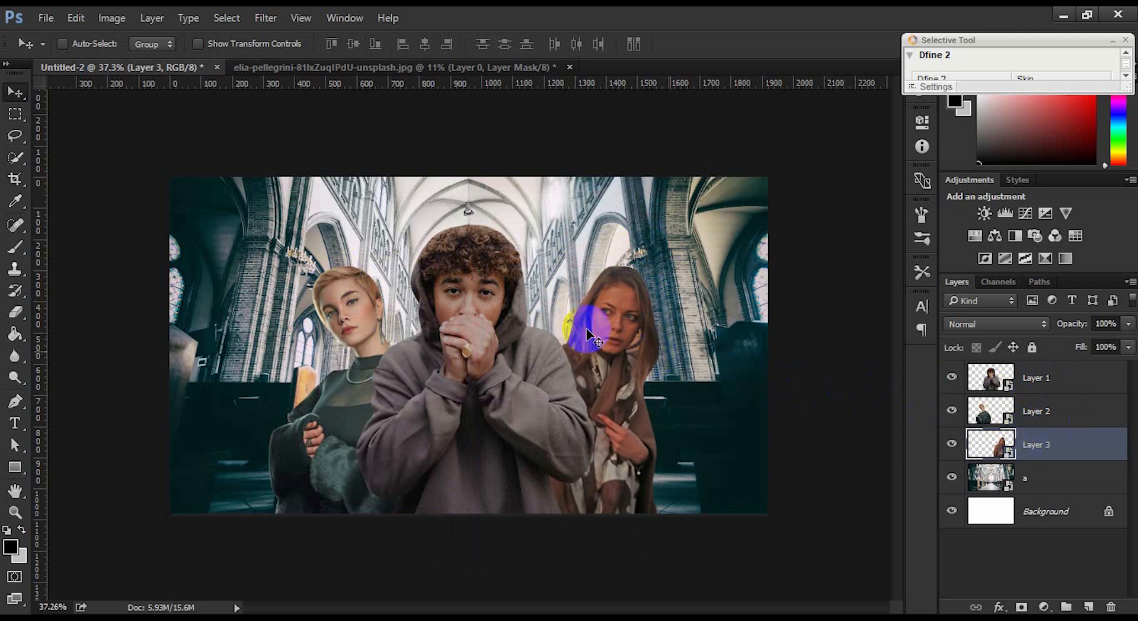
Step: Nudge the short-haired woman on Layer 2 slightly to the left, away from the hooded man
left_click(1011, 416)
key("shift+Left")
key("shift+Left")
key("shift+Left")
key("shift+Left")
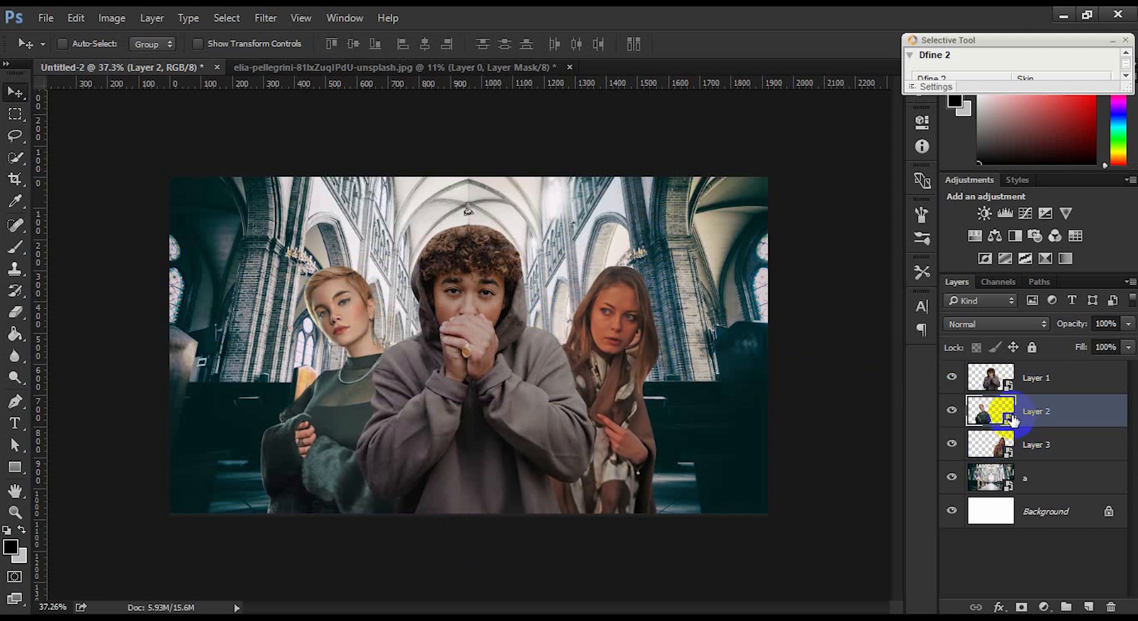
Step: Enlarge the hooded man on Layer 1 to about 28%, keeping him centred at the bottom edge of the composition
key("alt+bracketright")
key("ctrl+t")
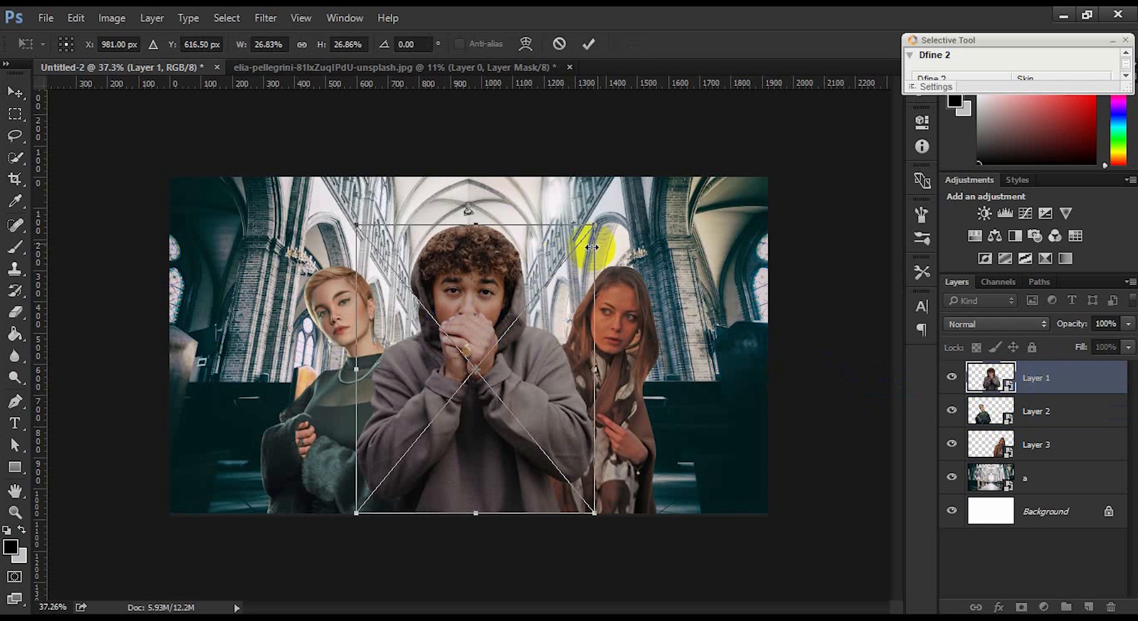
left_click_drag(594, 225, 599, 219)
left_click_drag(356, 219, 350, 212)
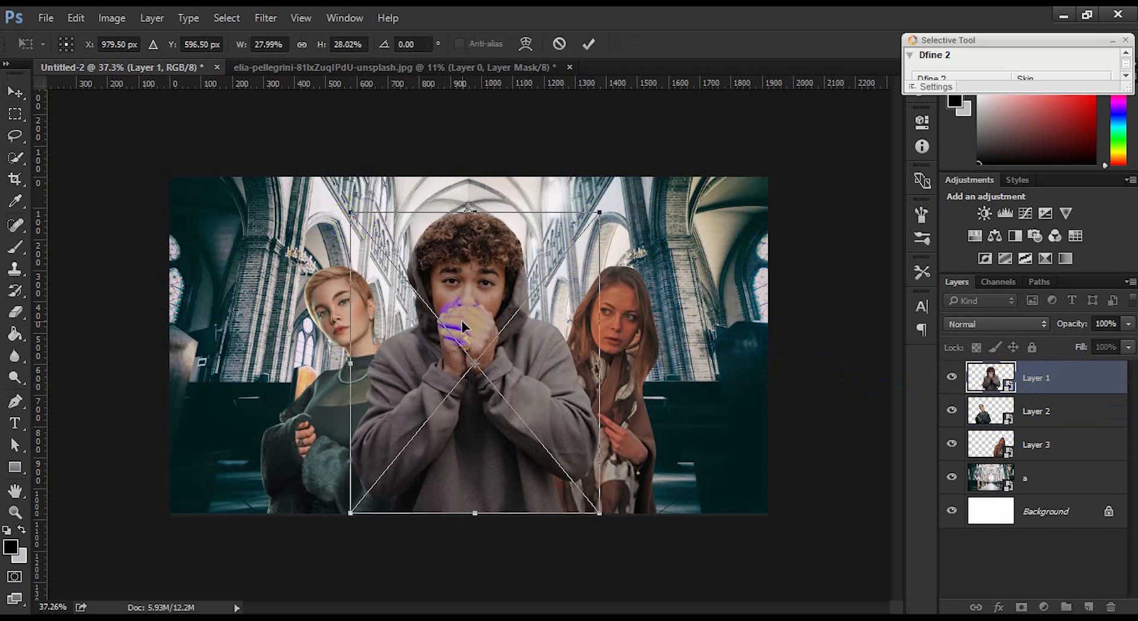
double_click(458, 321)
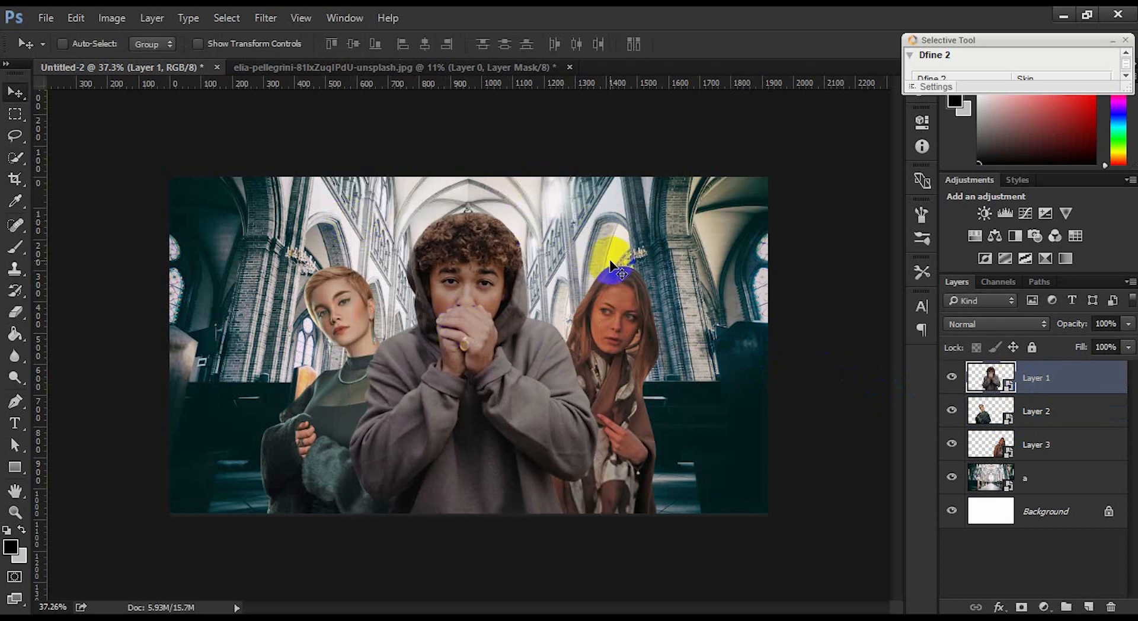
Step: Apply a Gaussian Blur with a 4.2-pixel radius to the church background layer "a" and collapse its smart filter list
left_click(1033, 475)
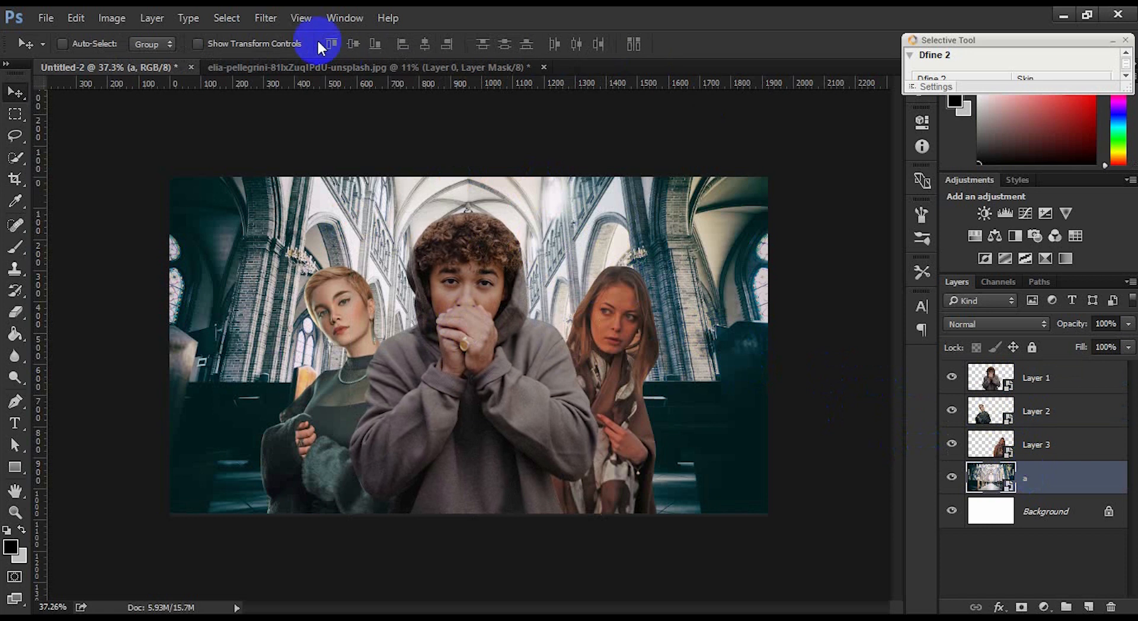
left_click(266, 18)
mouse_move(356, 202)
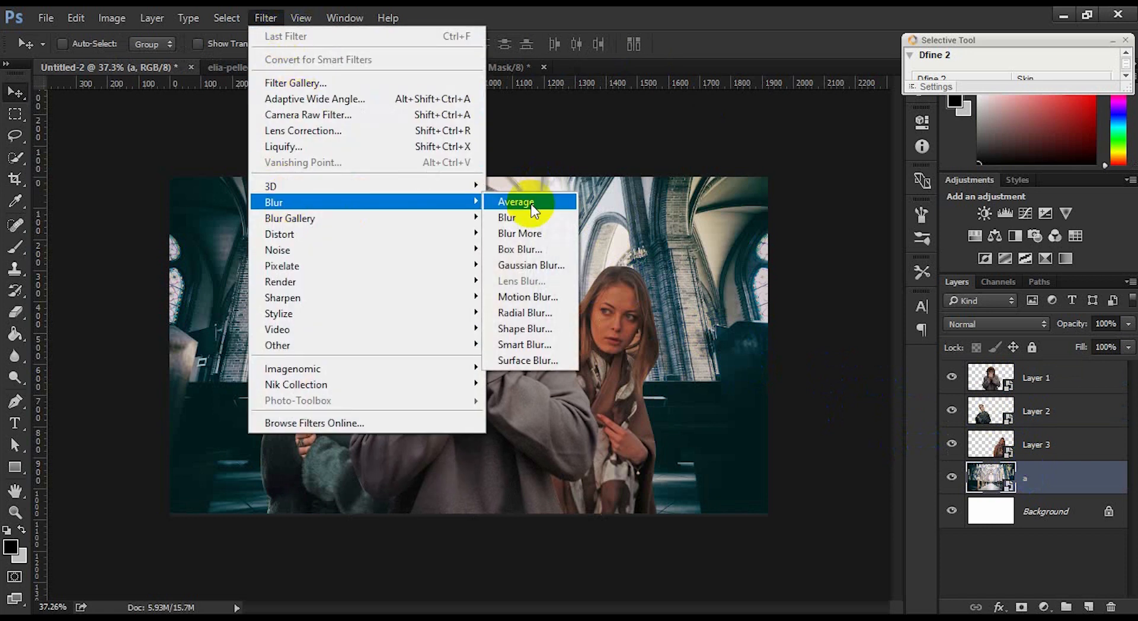
left_click(541, 267)
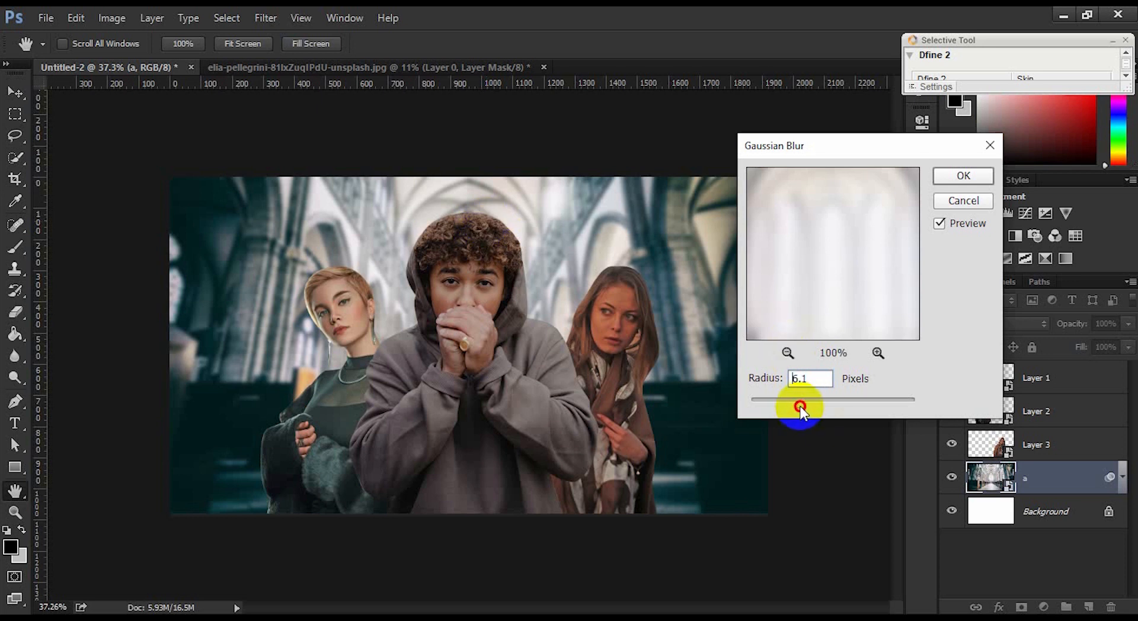
left_click_drag(800, 405, 773, 407)
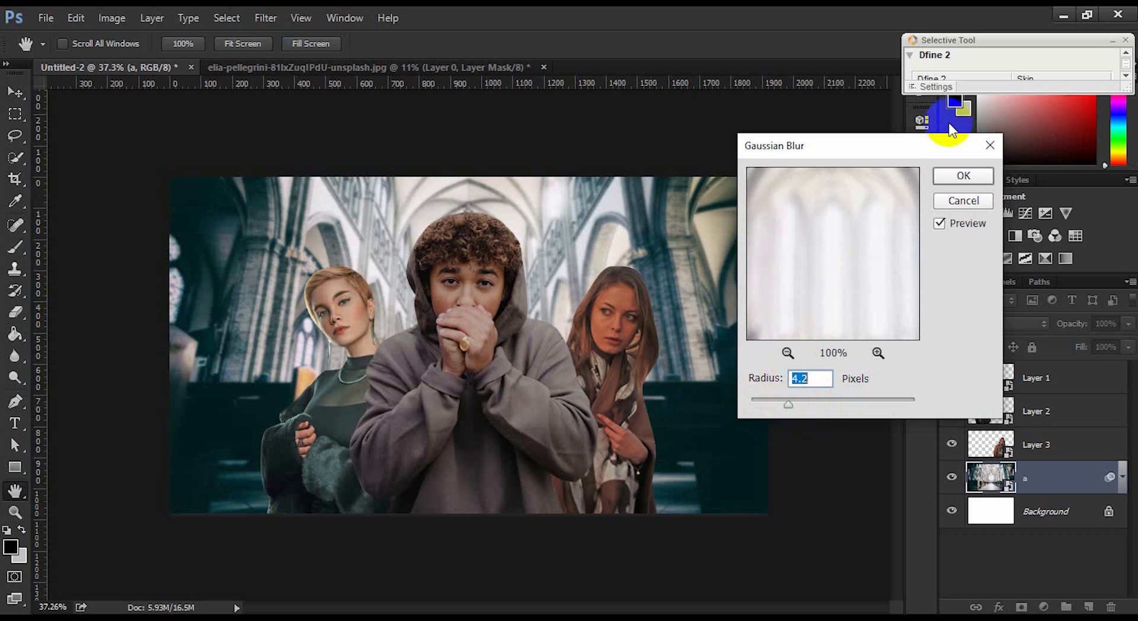
left_click(963, 176)
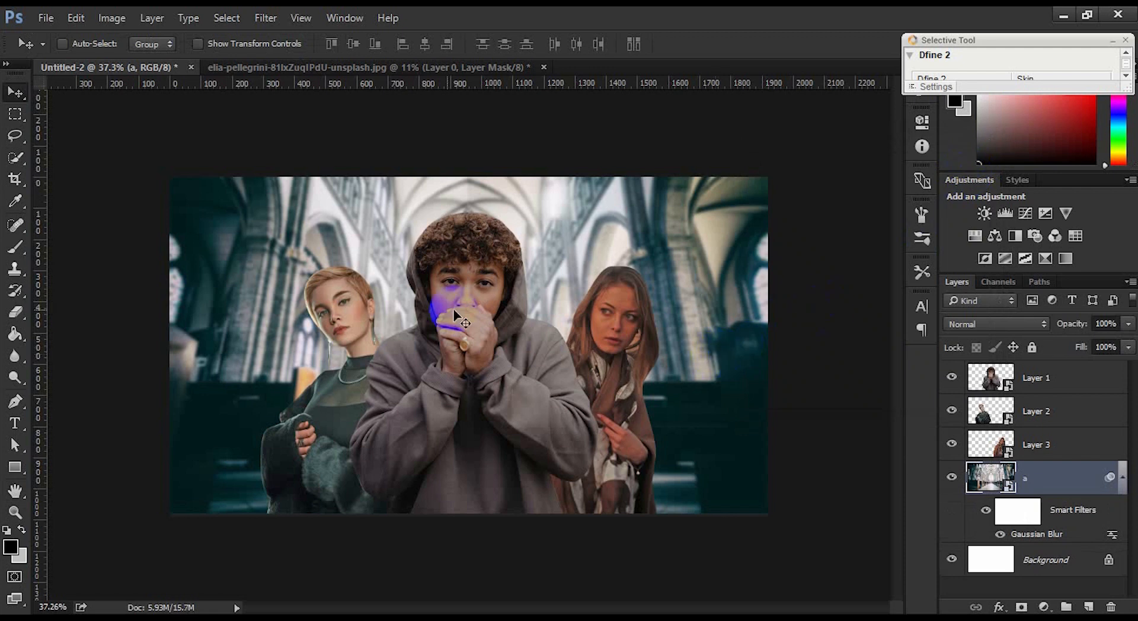
left_click(1121, 478)
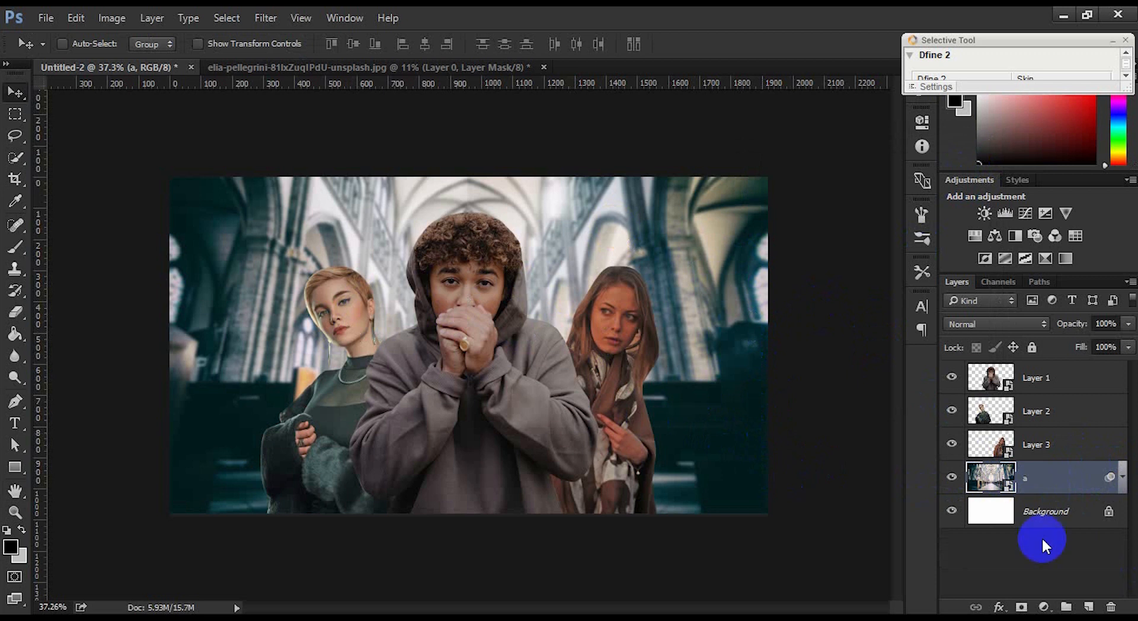
Step: Add a Photo Filter adjustment directly above the church background layer, using the Orange filter at 41% density
left_click(1044, 608)
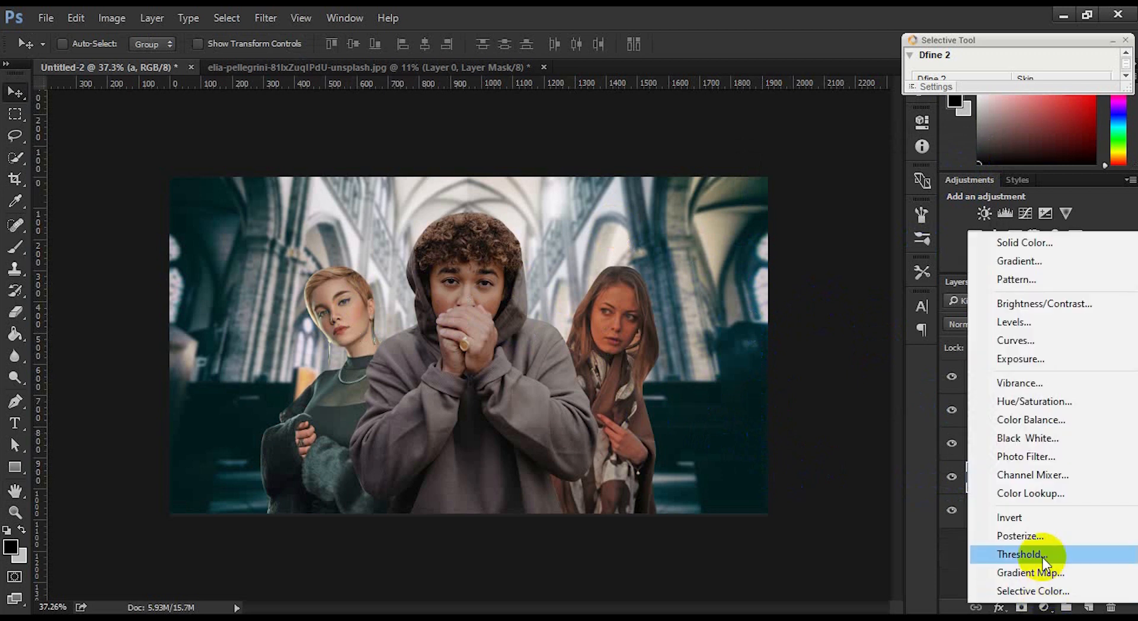
left_click(1045, 463)
left_click(765, 162)
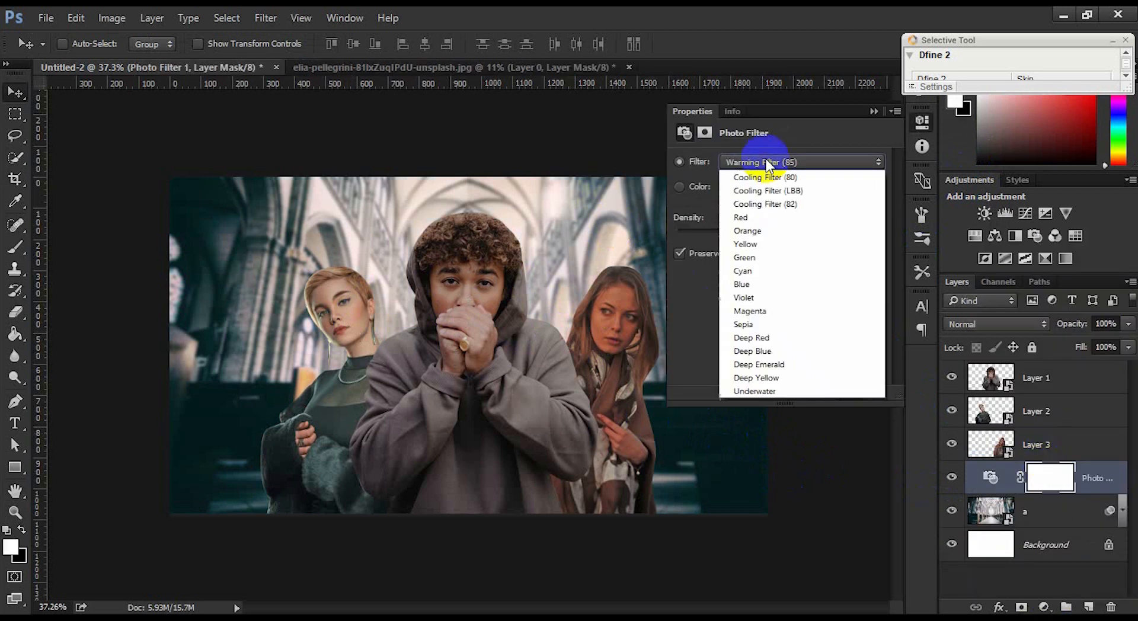
left_click(773, 258)
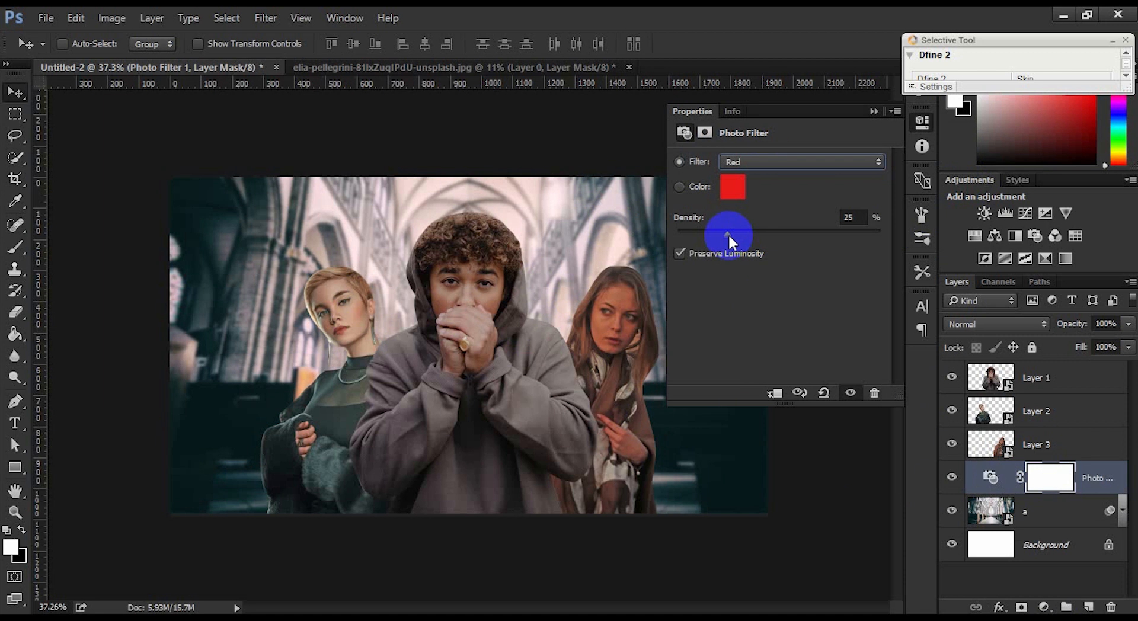
mouse_move(728, 233)
left_mouse_down()
mouse_move(801, 230)
mouse_move(750, 235)
left_mouse_up()
left_click(768, 164)
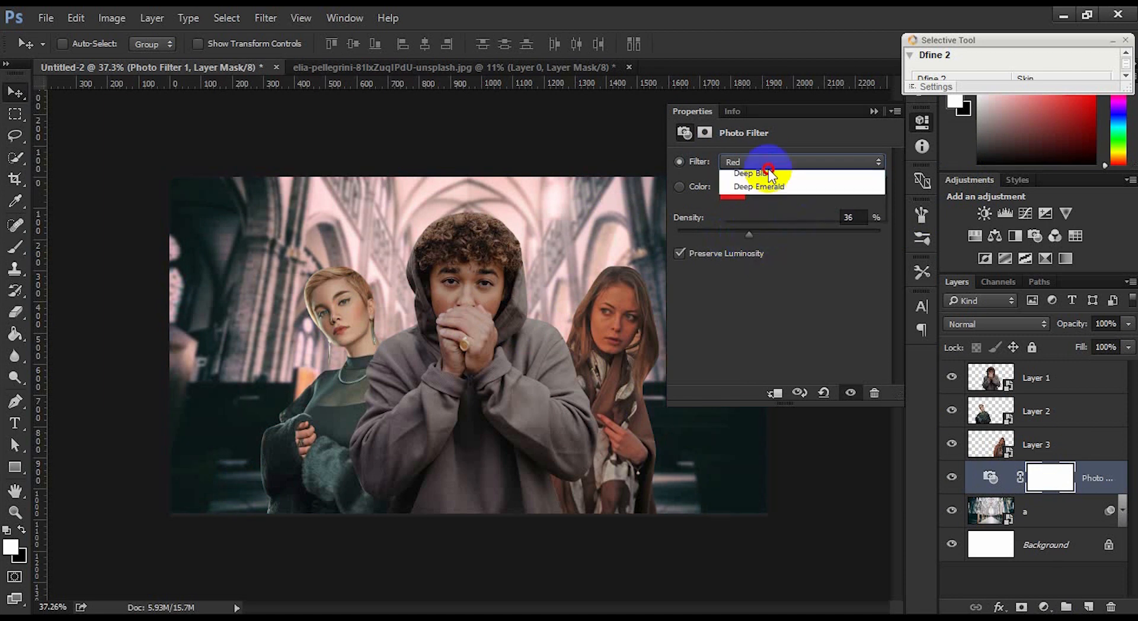
left_click(780, 273)
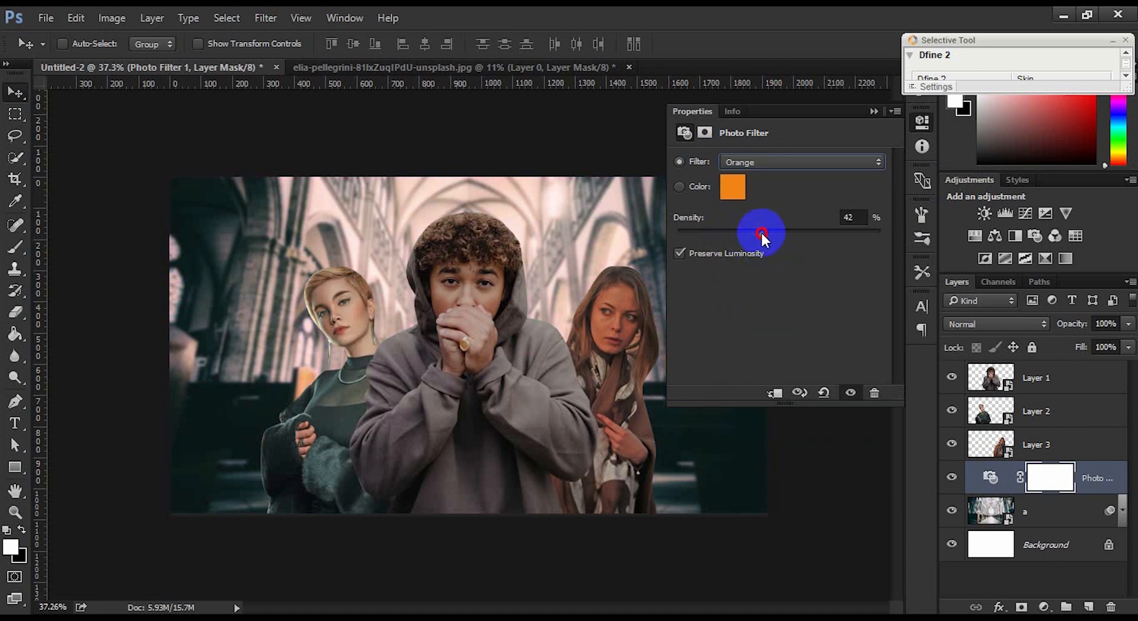
mouse_move(1000, 490)
left_mouse_down()
mouse_move(991, 375)
mouse_move(991, 478)
left_mouse_up()
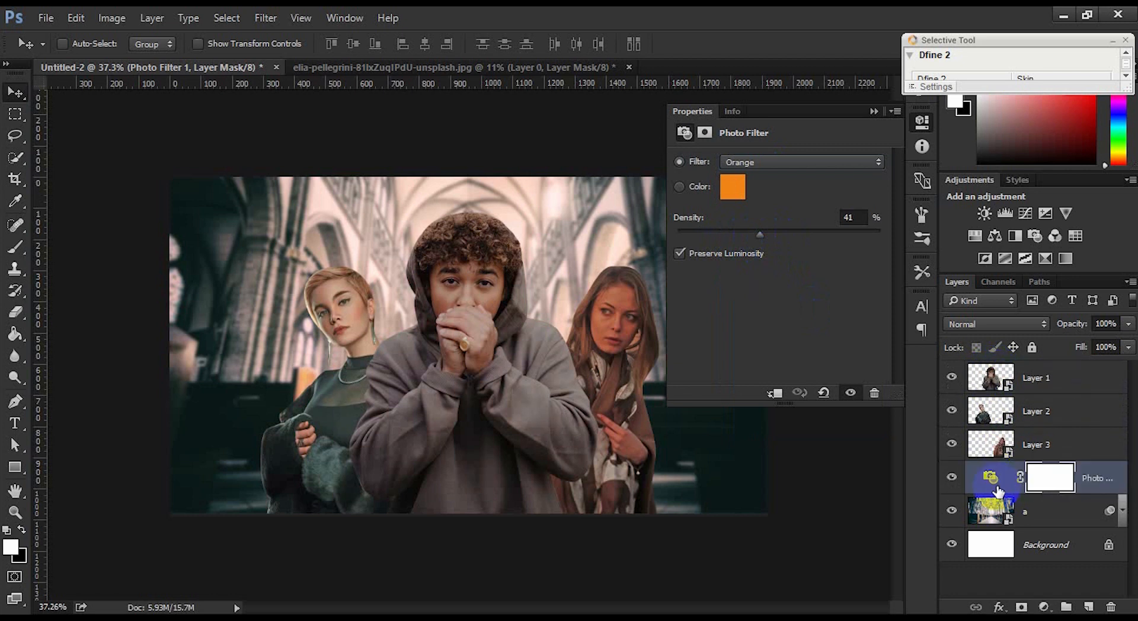
left_click(874, 112)
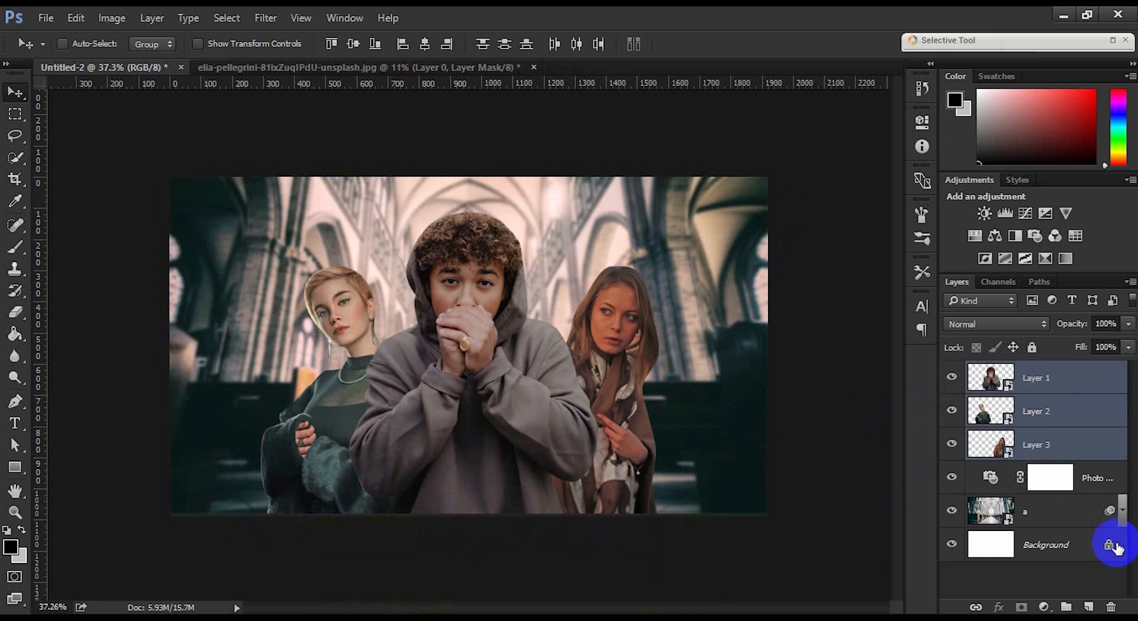
Step: Add an empty layer on top, set the Gradient tool to linear Foreground to Transparent, and undo a trial fade from the lower edge
left_click(1089, 608)
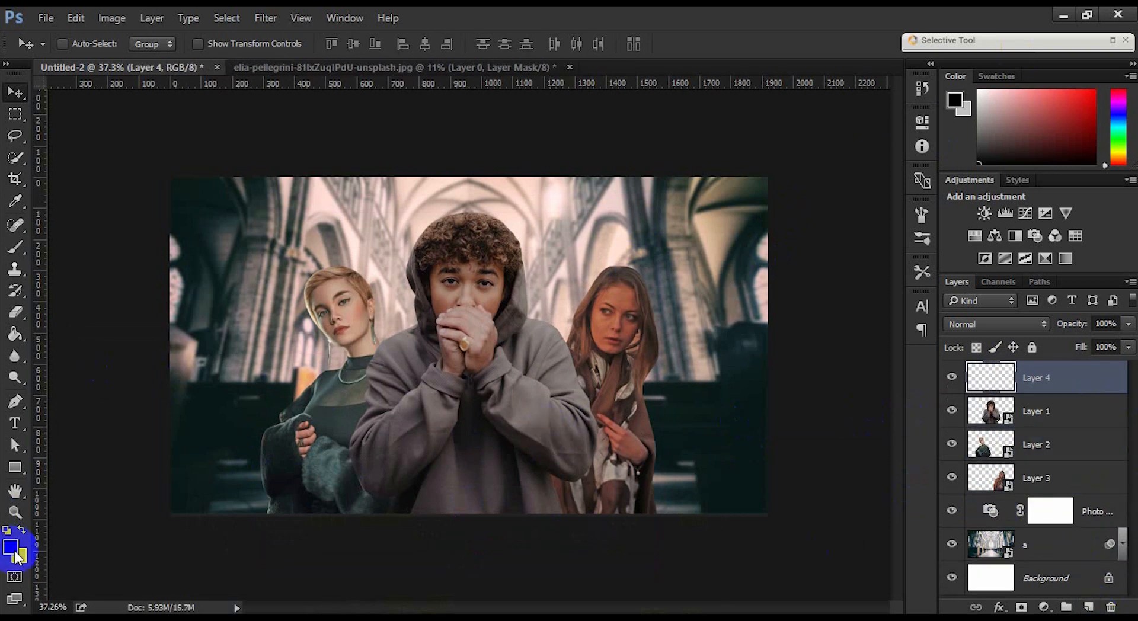
left_click(30, 398)
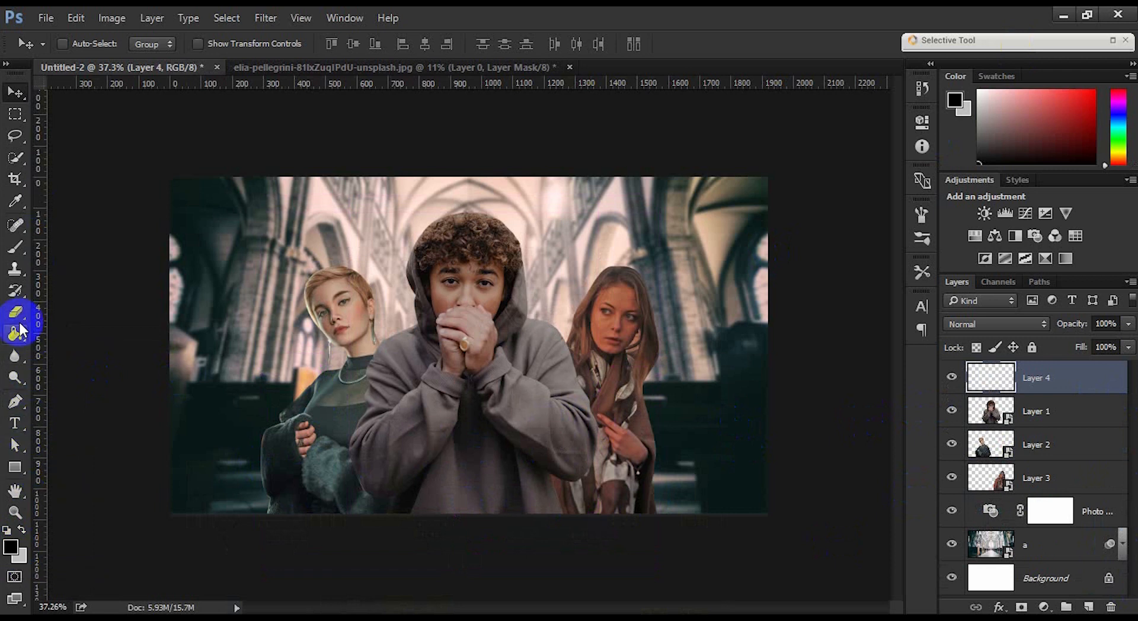
mouse_move(21, 330)
left_mouse_down()
mouse_move(55, 346)
mouse_move(65, 331)
left_mouse_up()
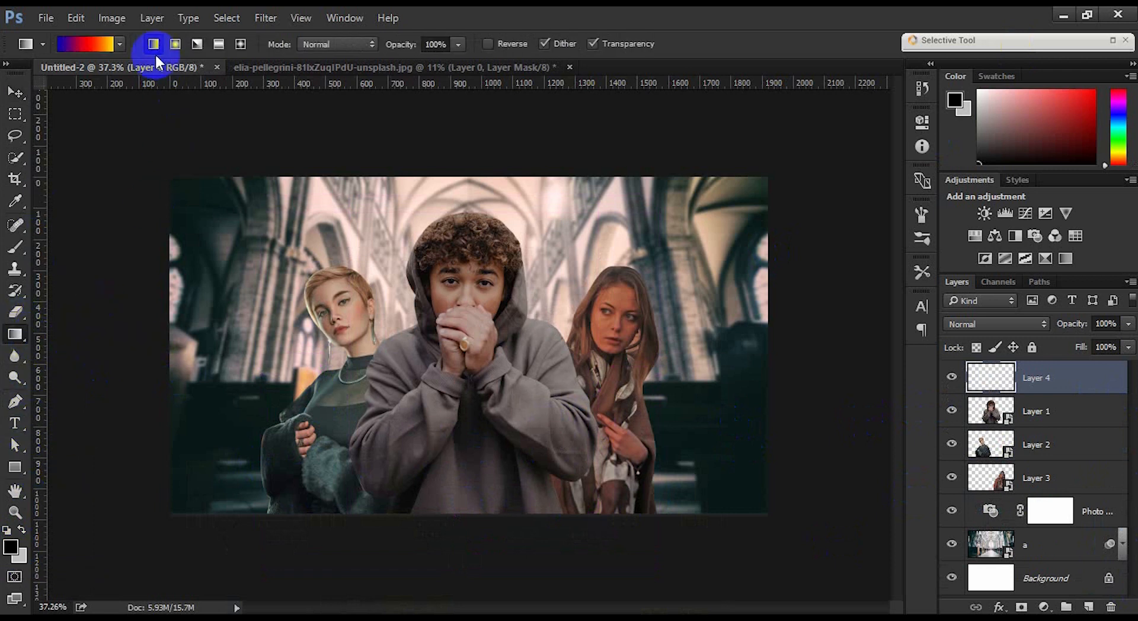
left_click(121, 43)
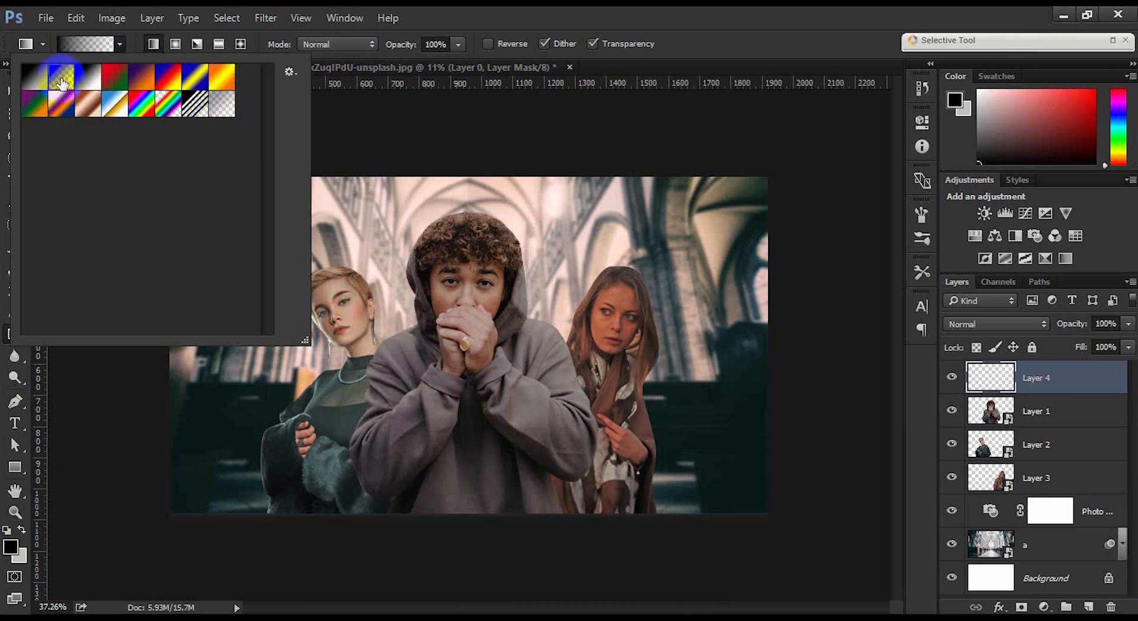
left_click(744, 15)
left_click_drag(464, 514, 460, 420)
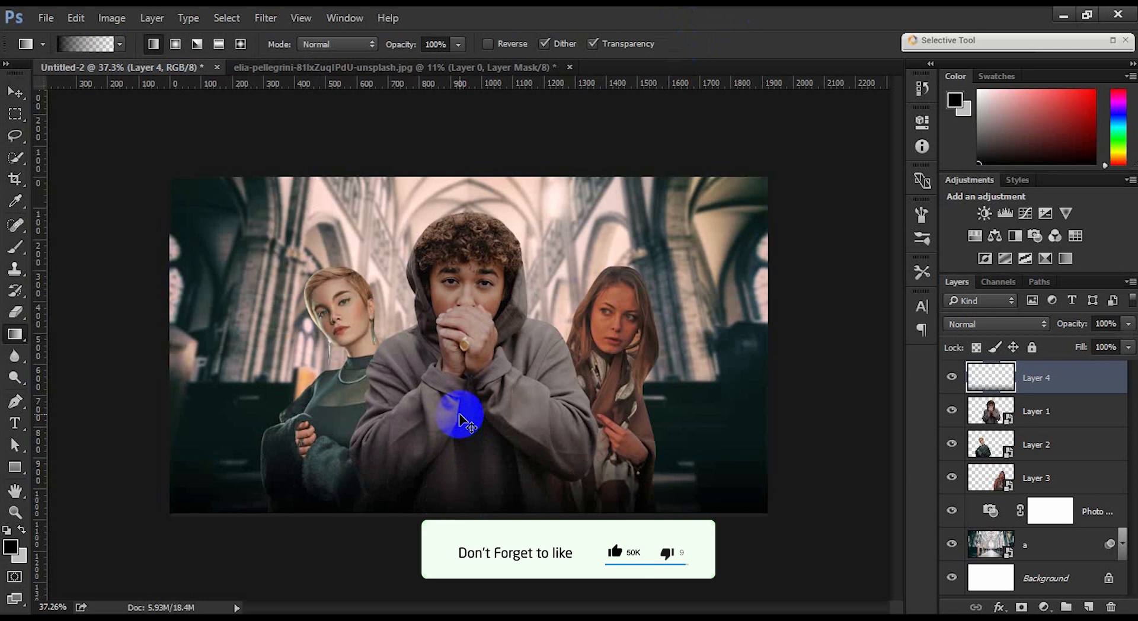
key("ctrl+z")
Step: Recolour both gradient colour stops with dark teal tones sampled from the image's shadows, using 0c1a18 for the first stop
left_click(89, 43)
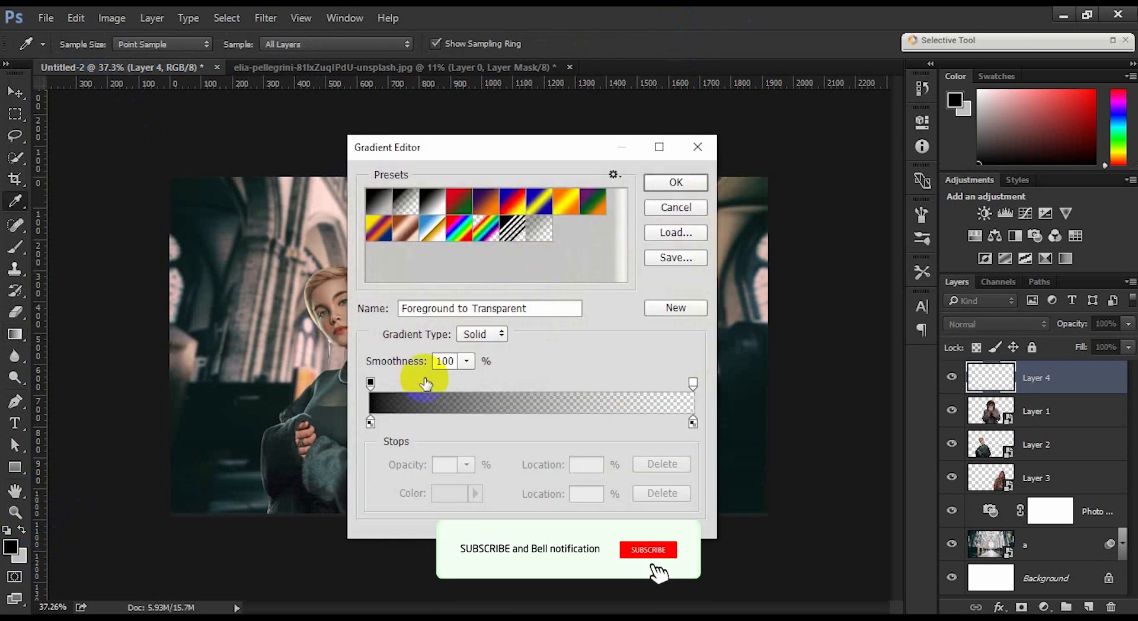
double_click(370, 422)
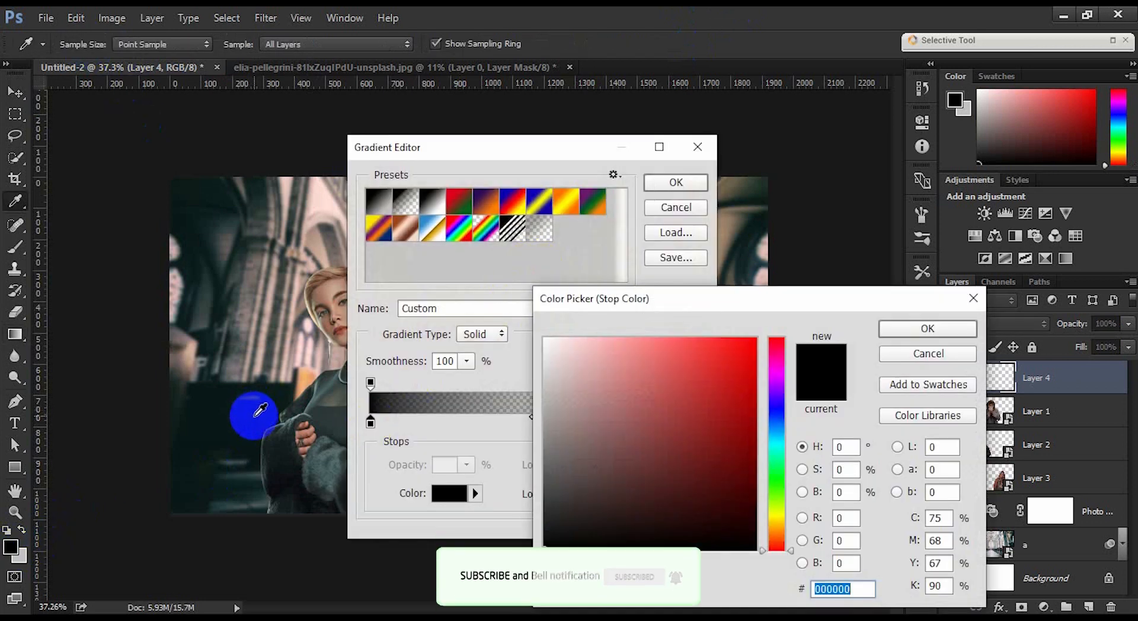
left_click(259, 410)
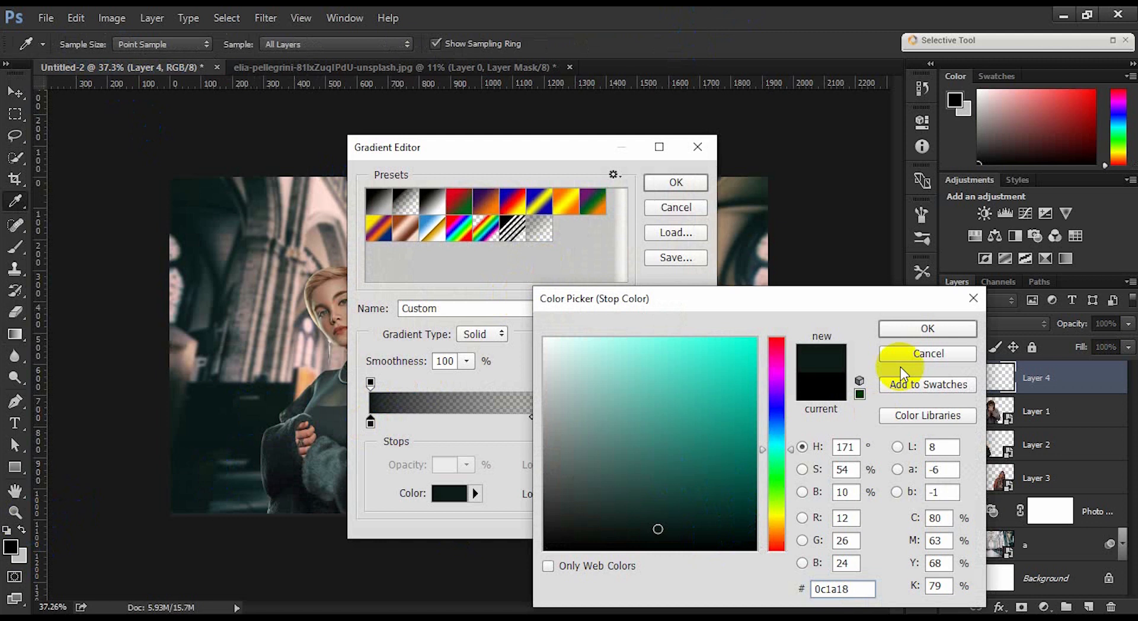
left_click(920, 327)
left_click(693, 423)
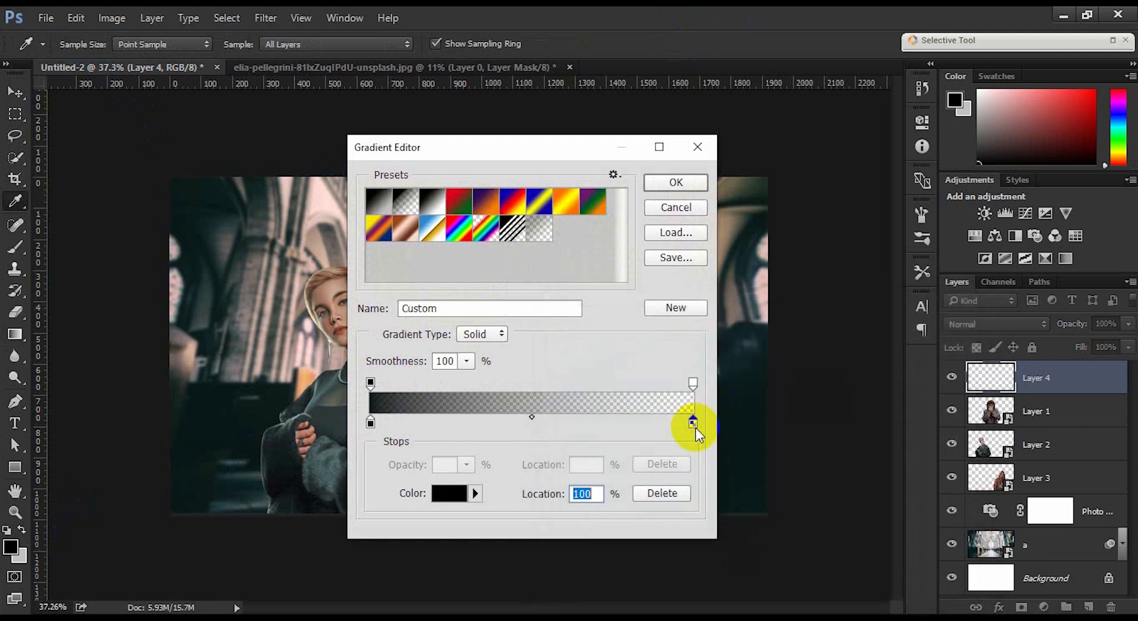
double_click(694, 423)
left_click_drag(248, 415, 261, 501)
left_click(913, 327)
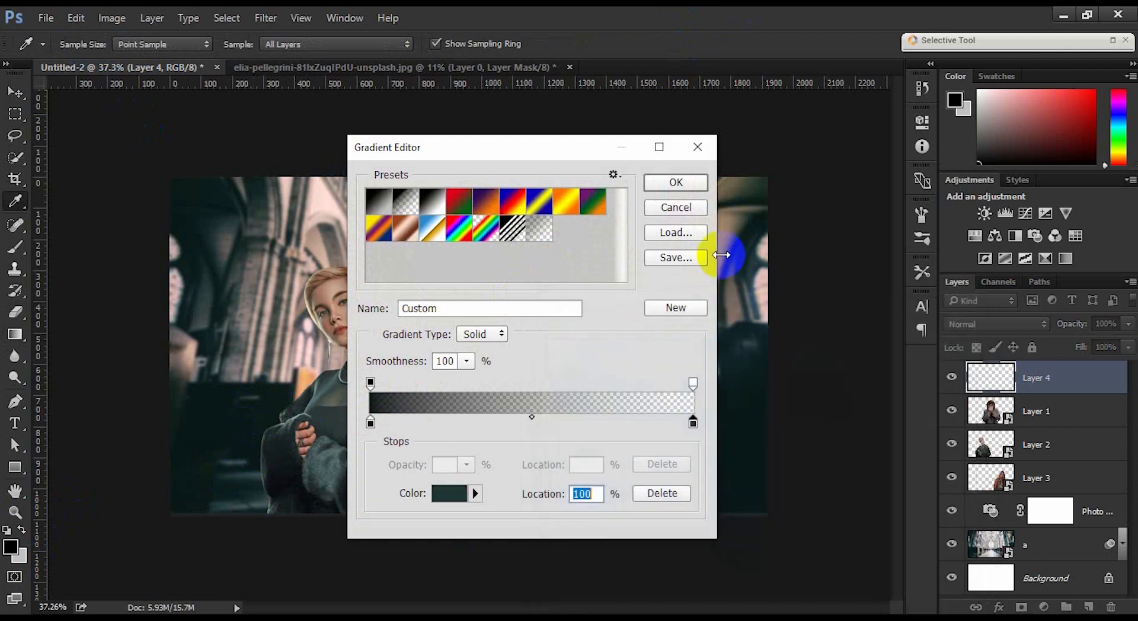
left_click(676, 182)
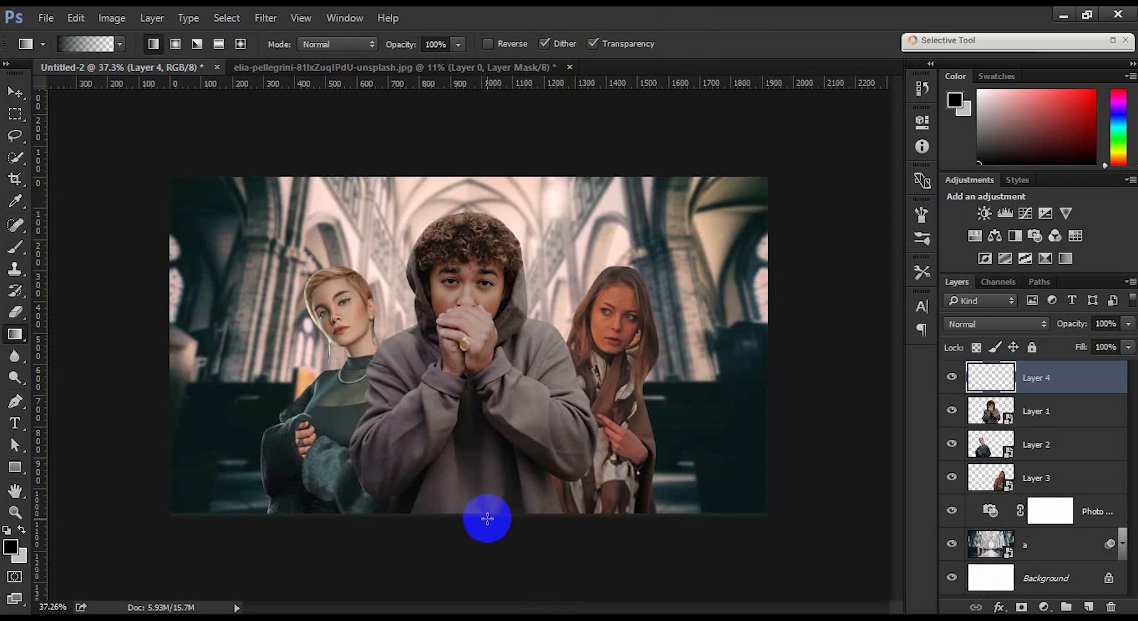
Step: Draw the dark teal fade on Layer 4 upward from the image's bottom edge and set the canvas surround to Light Gray
left_click_drag(488, 518, 461, 400)
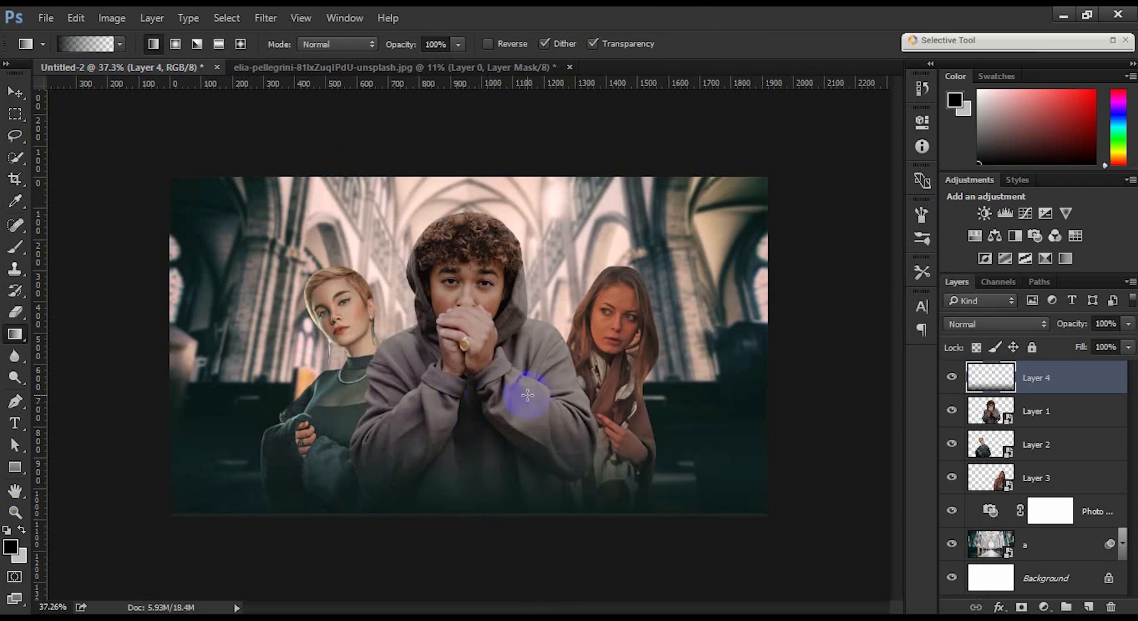
right_click(804, 436)
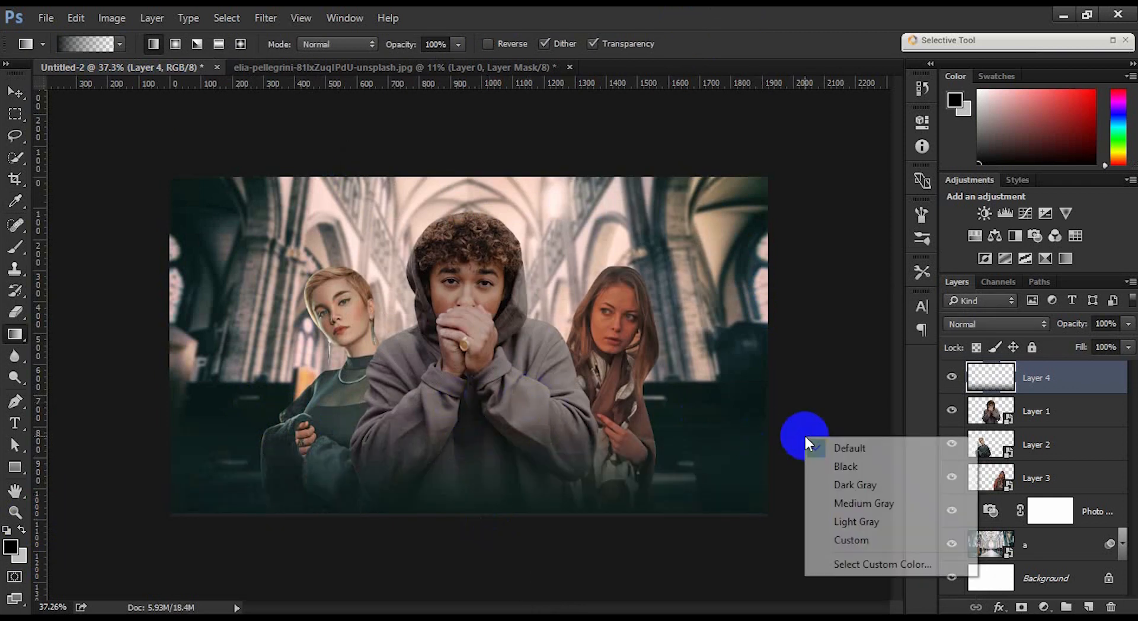
left_click(830, 520)
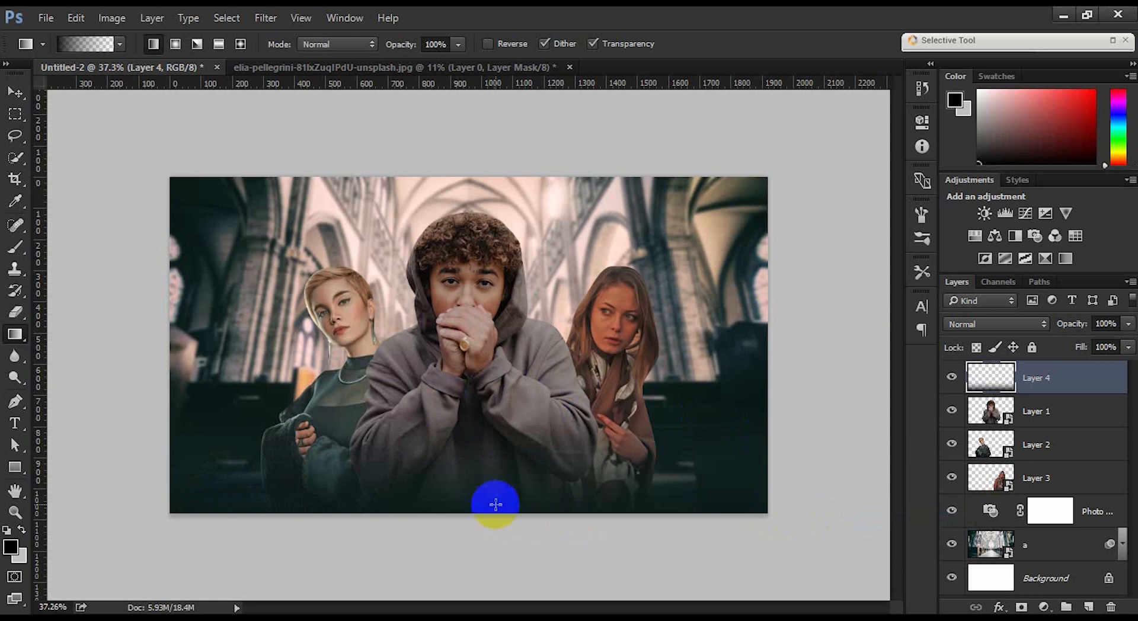
Step: Stretch the fade on Layer 4 to about 158% height, extending it up to the man's wrists and below the canvas
key("ctrl+t")
left_click_drag(469, 406, 469, 363)
left_click_drag(480, 521, 468, 537)
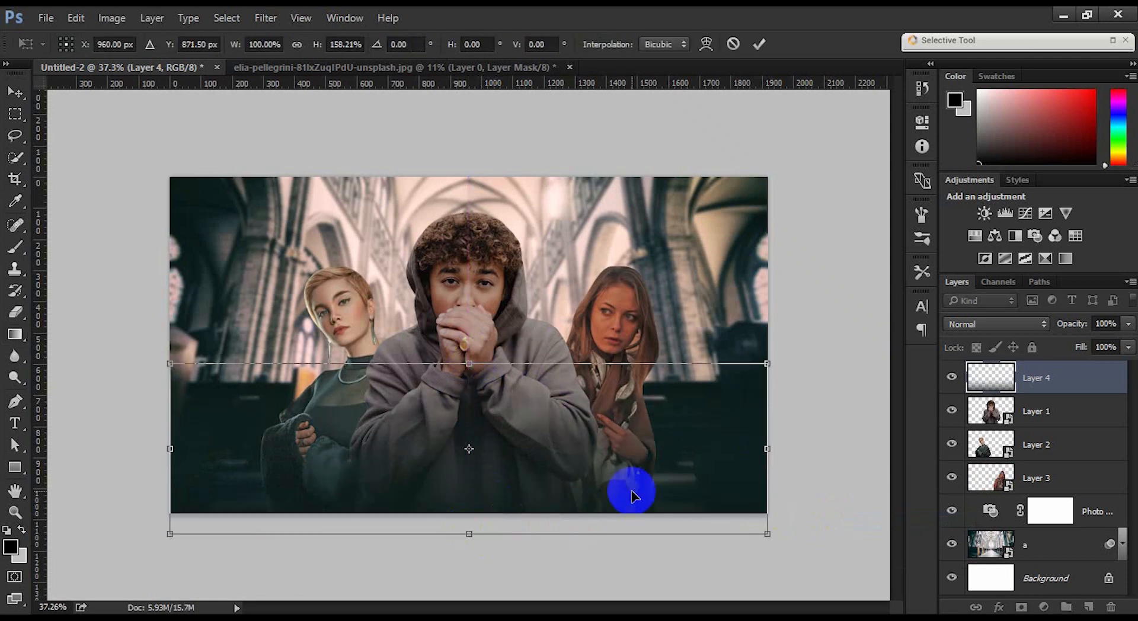
double_click(629, 495)
Step: Paste the orange light glow image on top of the composition and move it between the hooded man and the long-haired woman
left_click(15, 95)
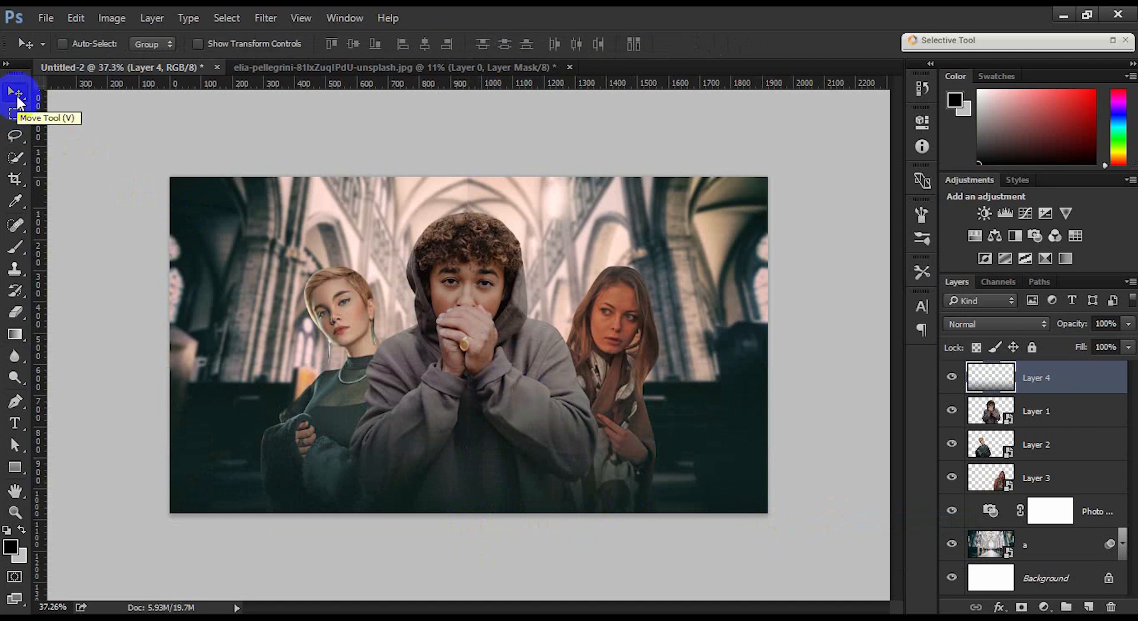
scroll(376, 310, "up", 1)
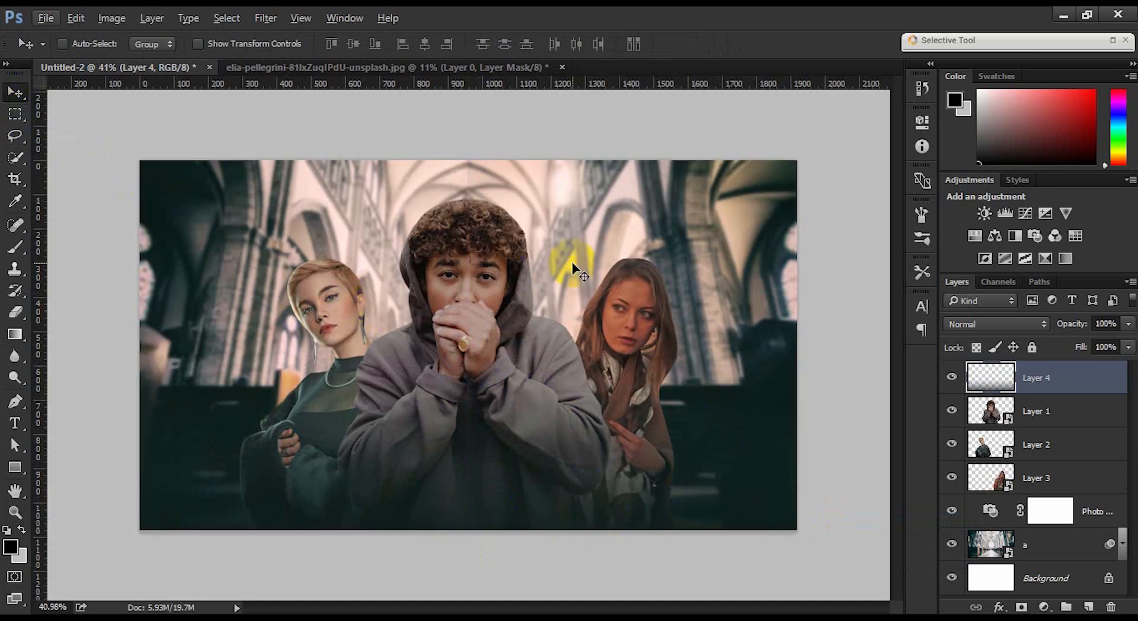
right_click(681, 318)
key("ctrl+v")
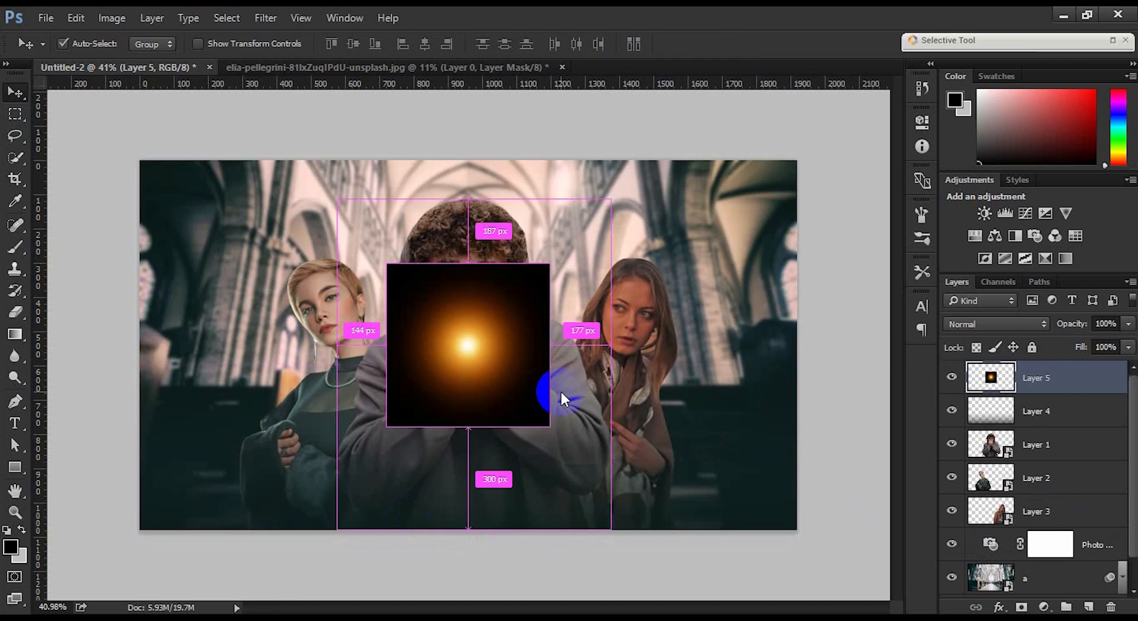
left_click_drag(489, 394, 578, 348)
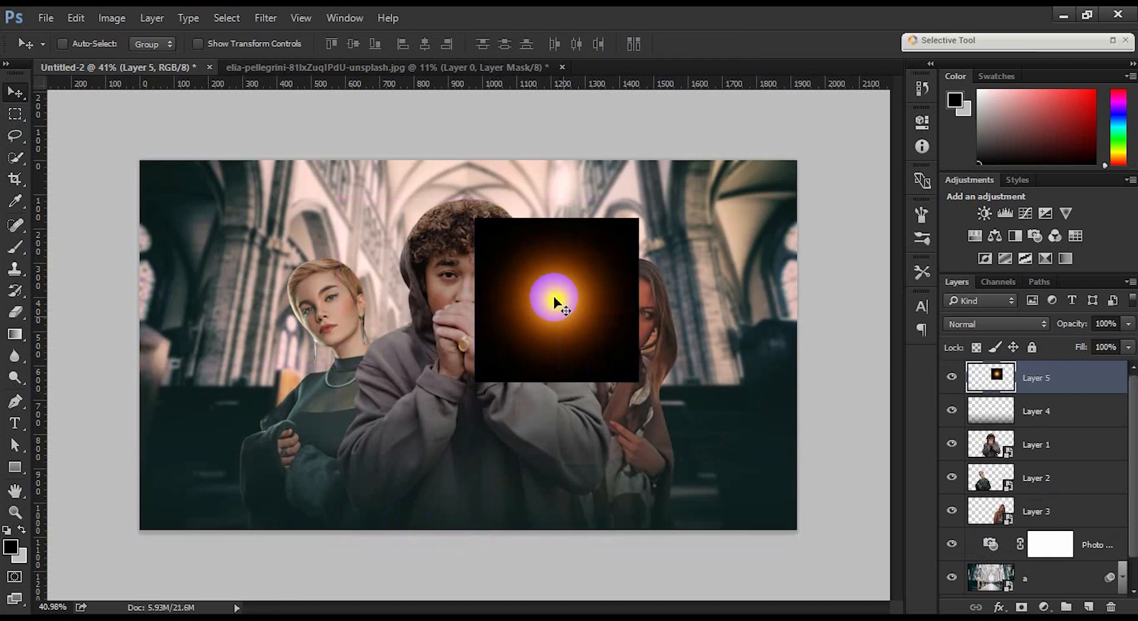
Step: Blend the orange glow on Layer 5 in Screen mode and nudge it between the hooded man and the long-haired woman
left_click(960, 328)
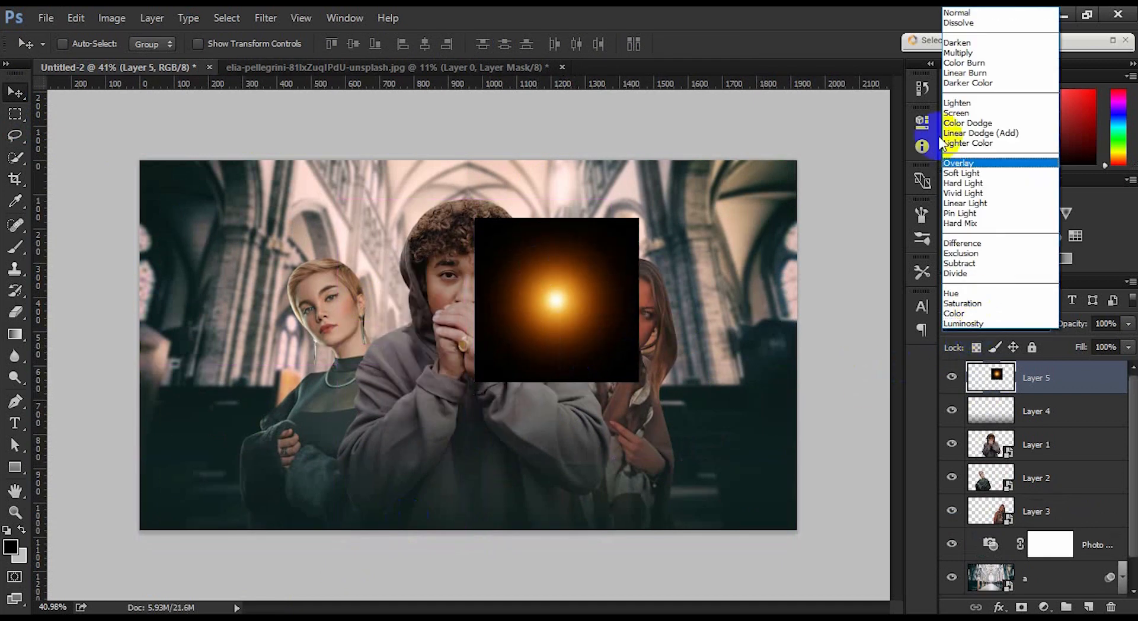
left_click(957, 113)
left_click_drag(674, 297, 670, 300)
Step: Enlarge the Layer 5 glow to about 180%, centre it between the man and the woman, and lower its opacity to 82%
key("ctrl+t")
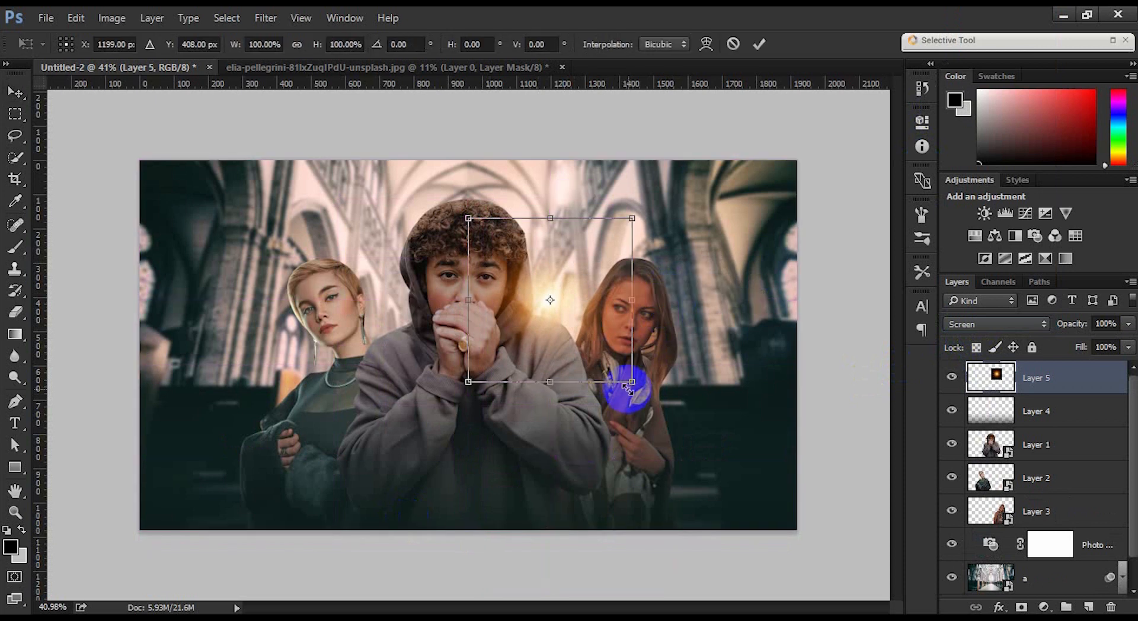
left_click_drag(630, 385, 681, 465)
left_click_drag(614, 348, 629, 363)
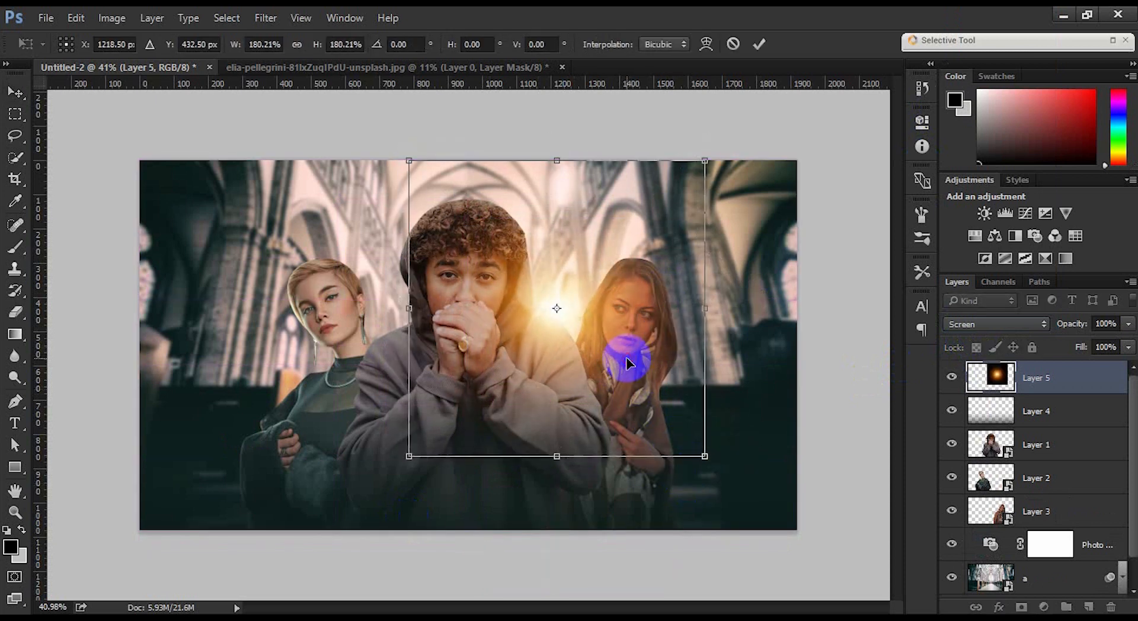
key("Return")
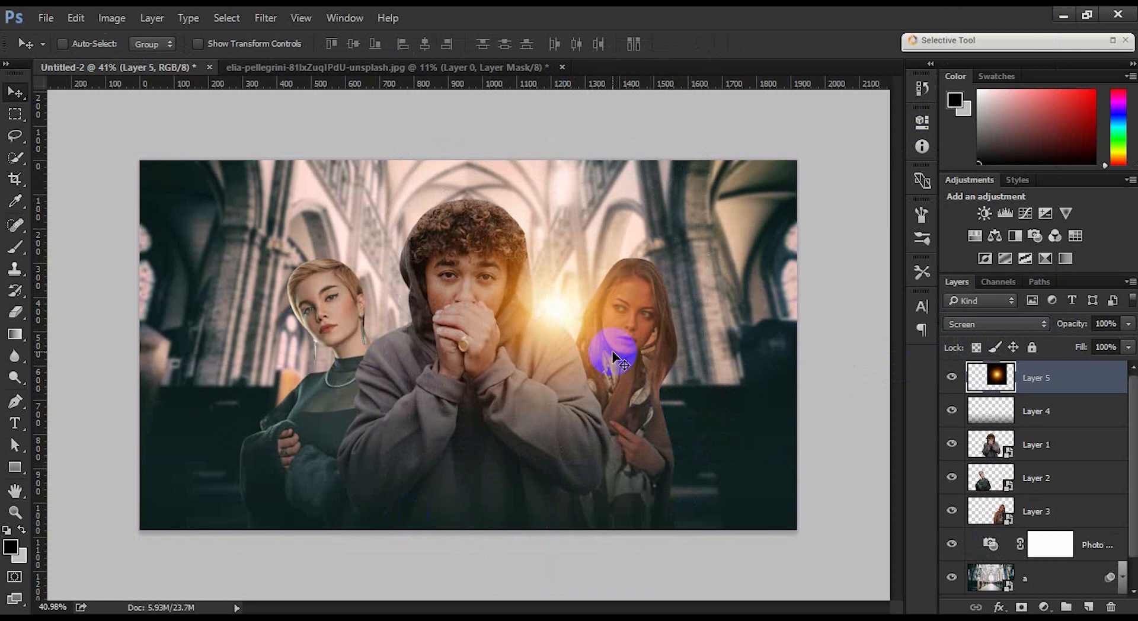
mouse_move(1075, 323)
left_mouse_down()
mouse_move(1050, 324)
mouse_move(1064, 329)
left_mouse_up()
Step: Duplicate the Layer 5 glow, enlarge the copy to about 266%, and place it centred above the man's head beyond the canvas's upper edge
left_click_drag(560, 377, 451, 319, "alt")
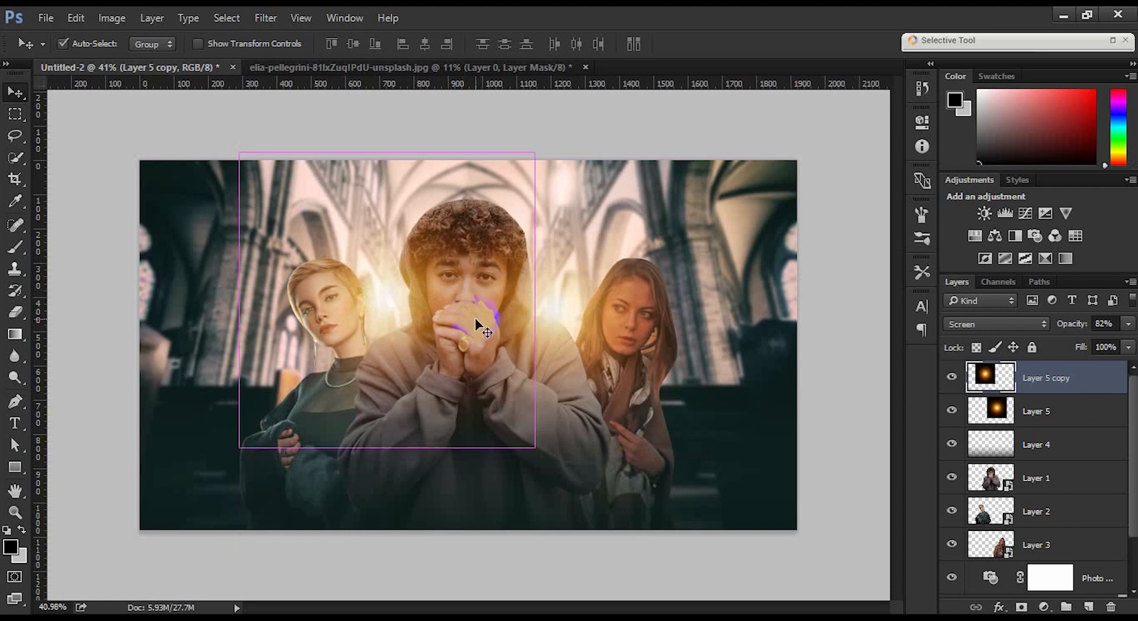
key("ctrl+t")
left_click_drag(539, 452, 764, 620)
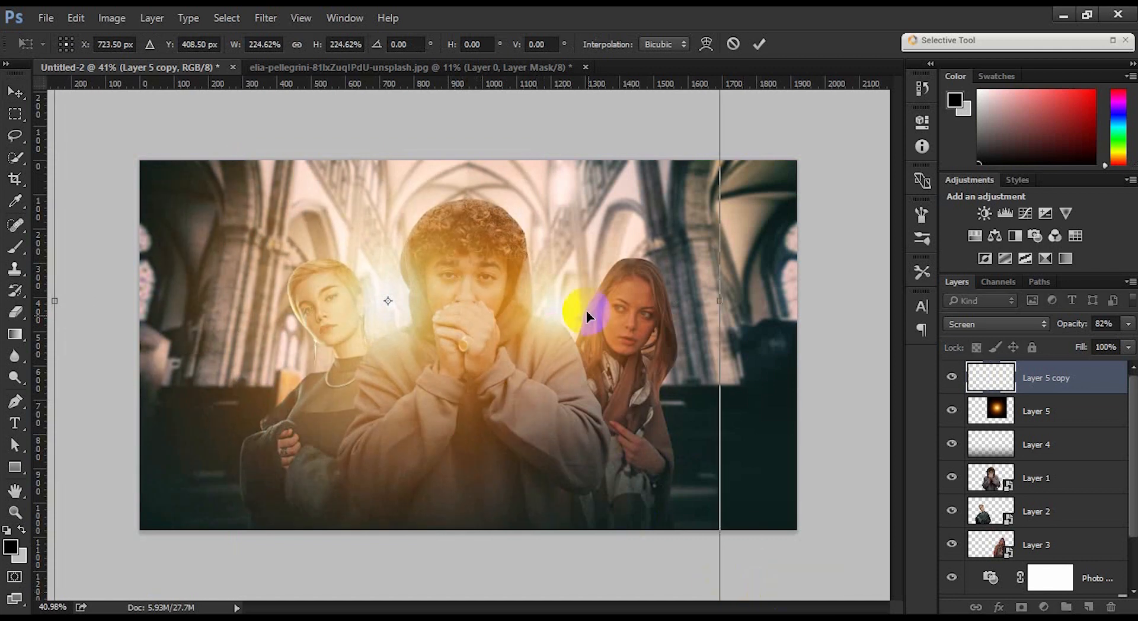
left_click_drag(581, 310, 757, 432)
scroll(714, 411, "down", 2)
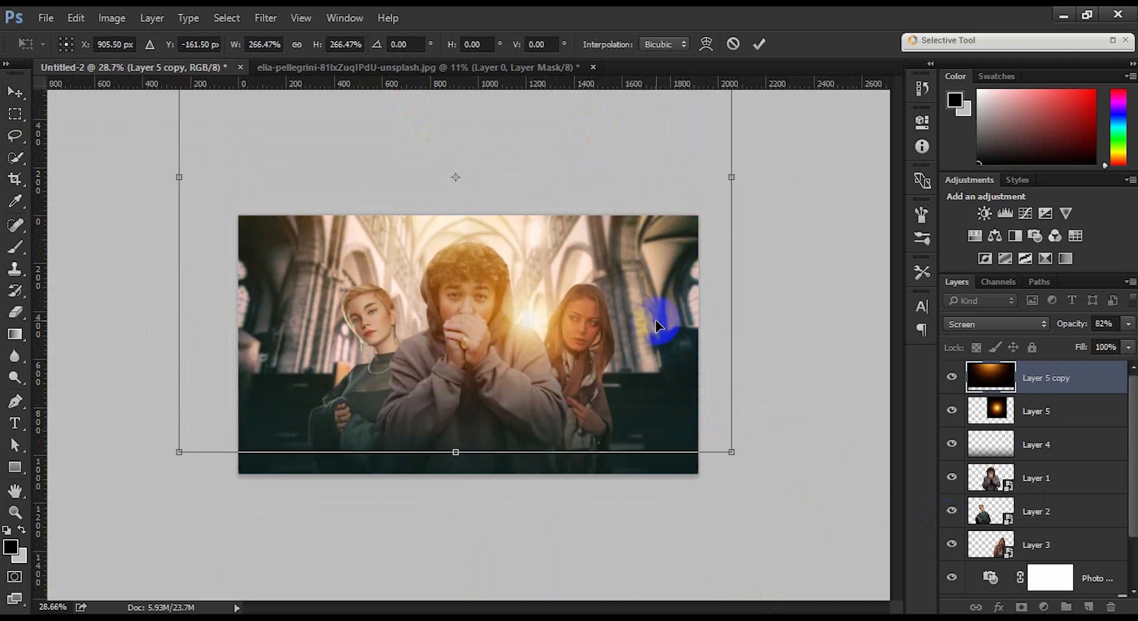
double_click(657, 325)
Step: Lower the opacity of Layer 5 copy to 61% and of Layer 5 to 76%
scroll(491, 264, "up", 3)
left_click_drag(1085, 327, 1063, 330)
left_click_drag(631, 262, 633, 262)
left_click(1022, 415)
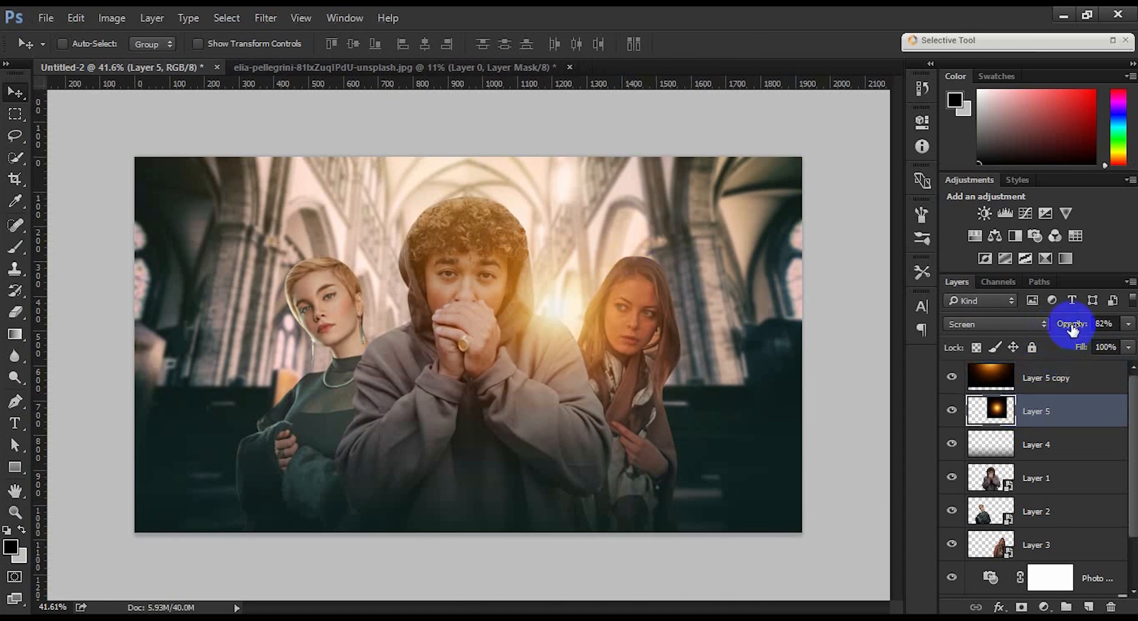
mouse_move(1073, 329)
left_mouse_down()
mouse_move(1054, 325)
mouse_move(1067, 325)
left_mouse_up()
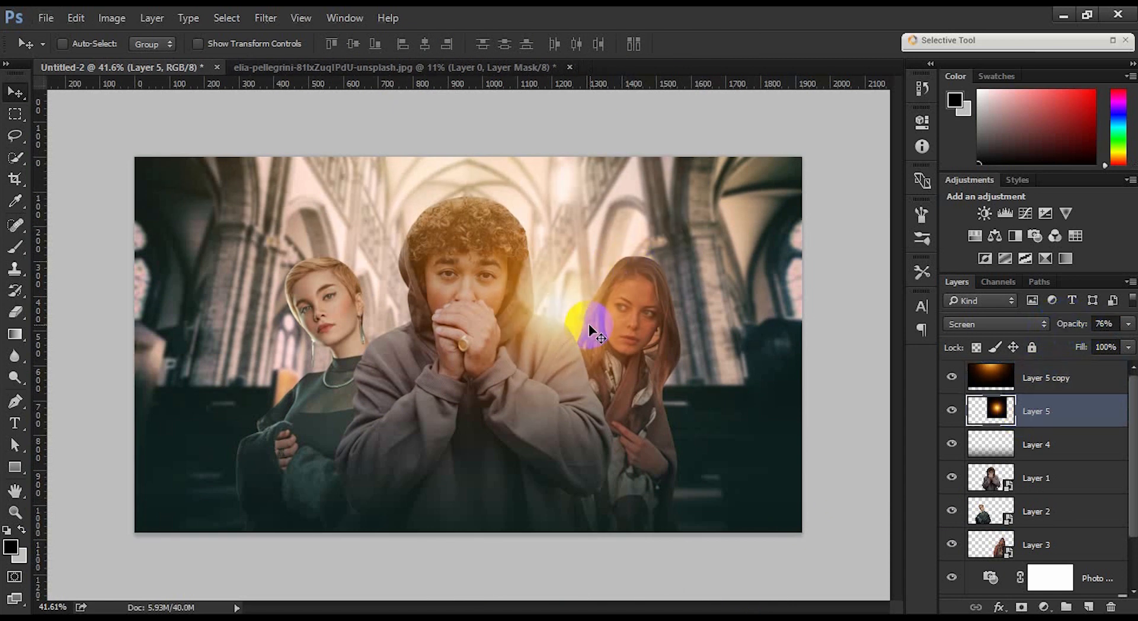
scroll(604, 342, "up", 1)
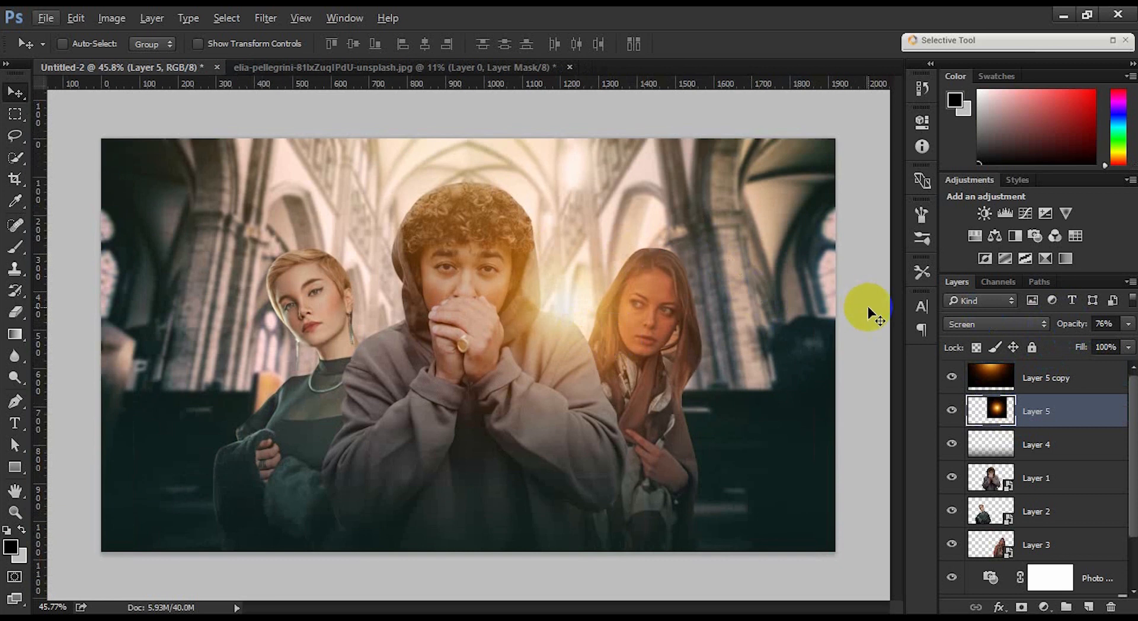
scroll(547, 310, "down", 1)
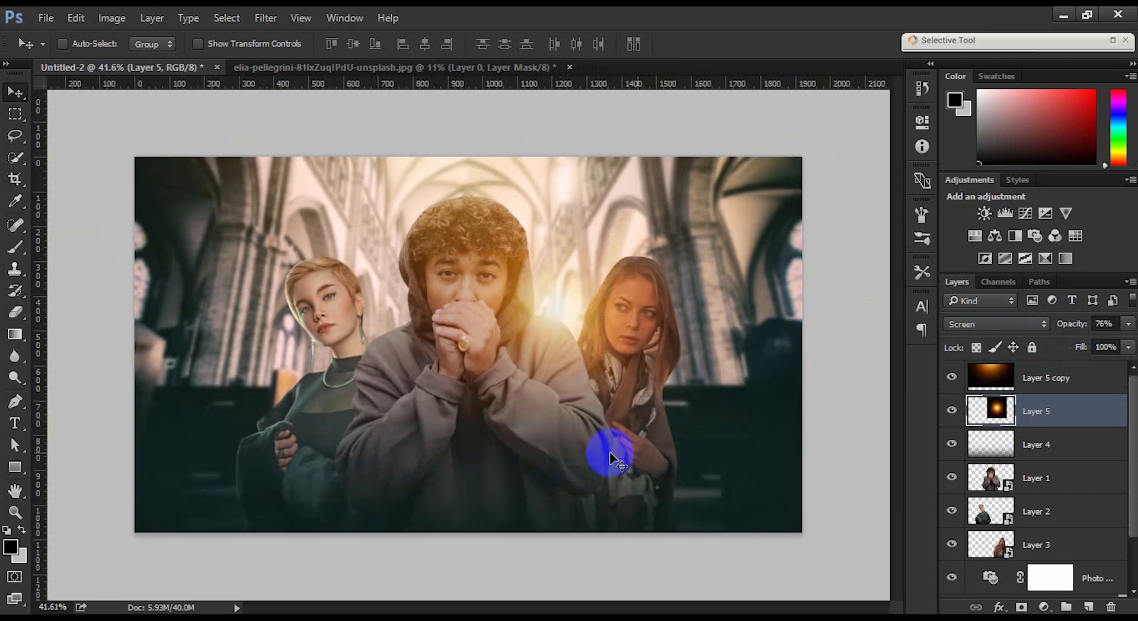
Step: Add a Color Lookup adjustment layer above Layer 5 copy and load the 2Strip.look 3D LUT
left_click(1065, 385)
left_click(1047, 607)
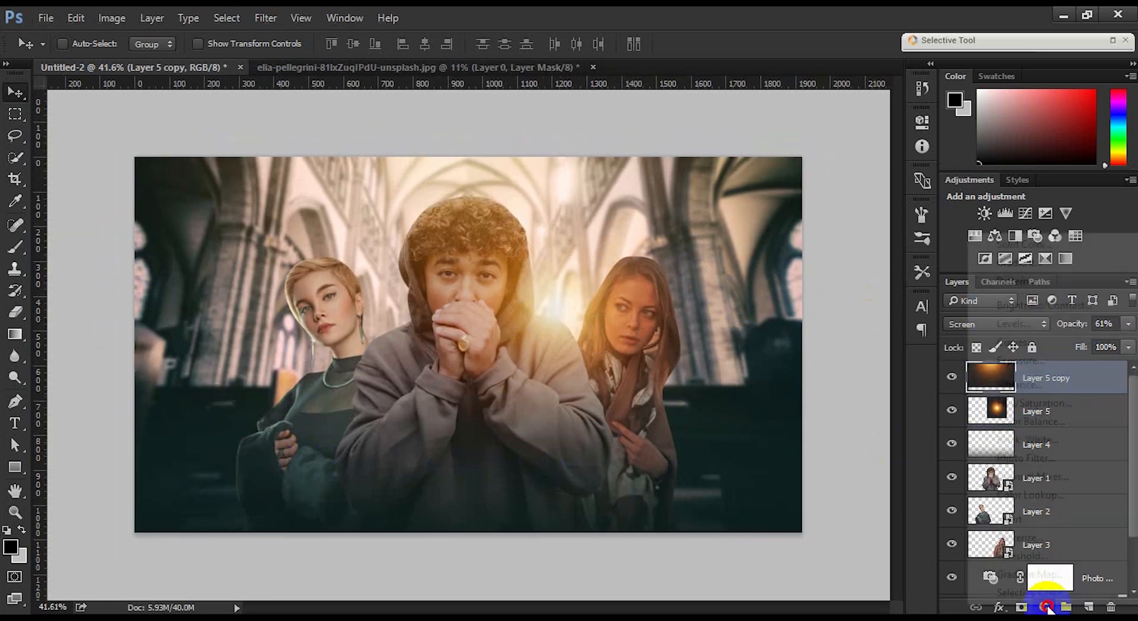
left_click(1038, 495)
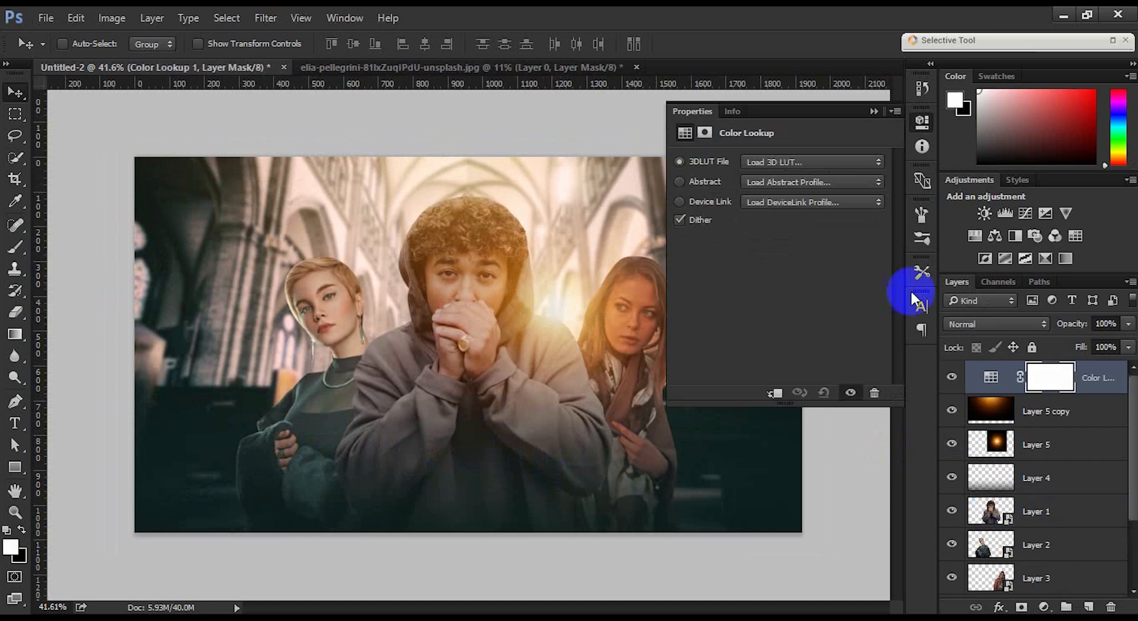
left_click(814, 164)
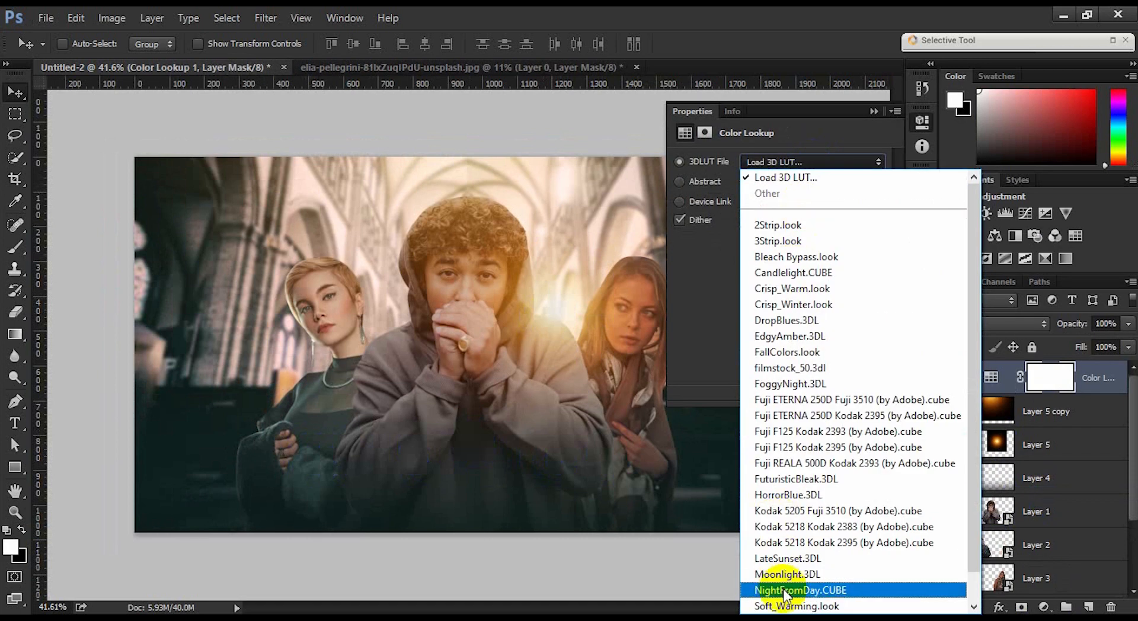
left_click(789, 226)
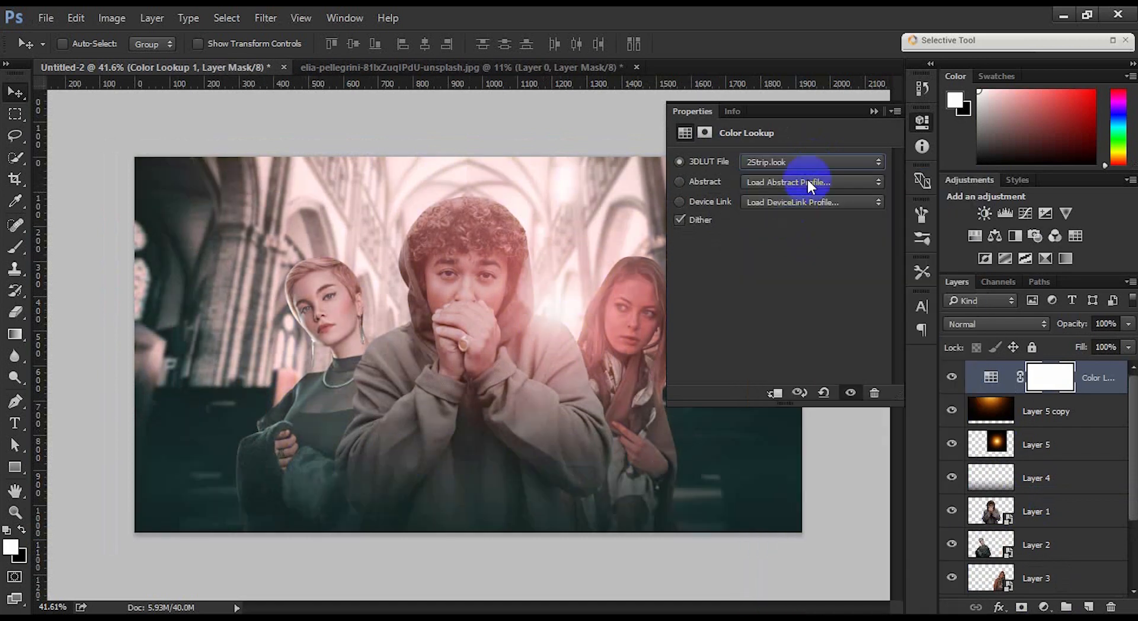
Step: Try successive 3D LUTs, settle on Fuji ETERNA 250D Kodak 2395, and compare the image with and without the adjustment
scroll(809, 163, "down", 2)
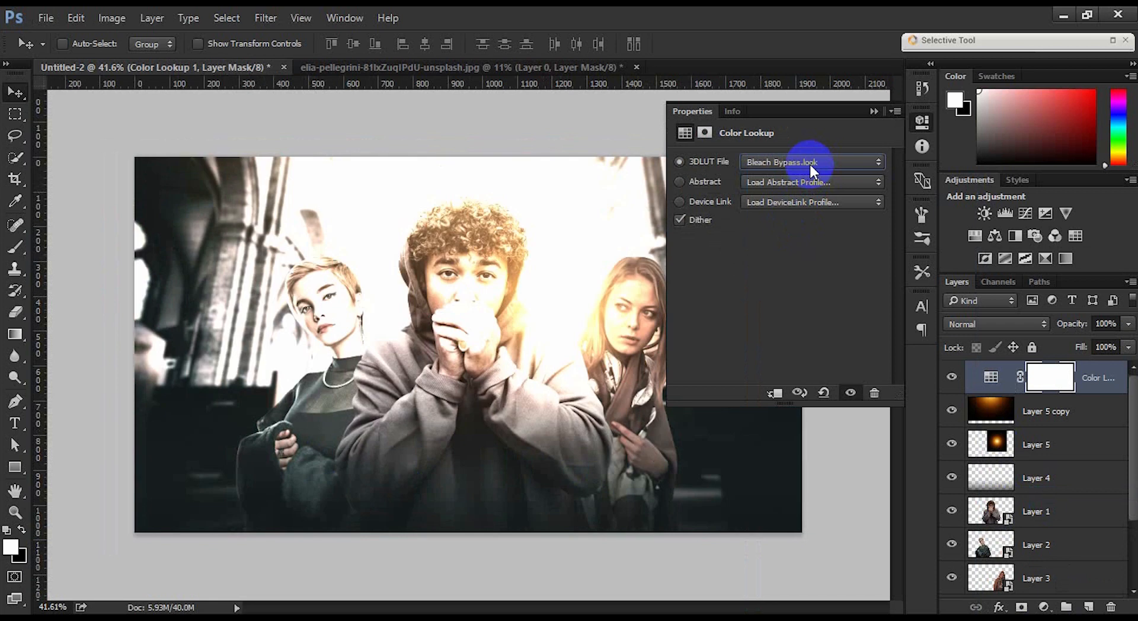
scroll(810, 162, "down", 3)
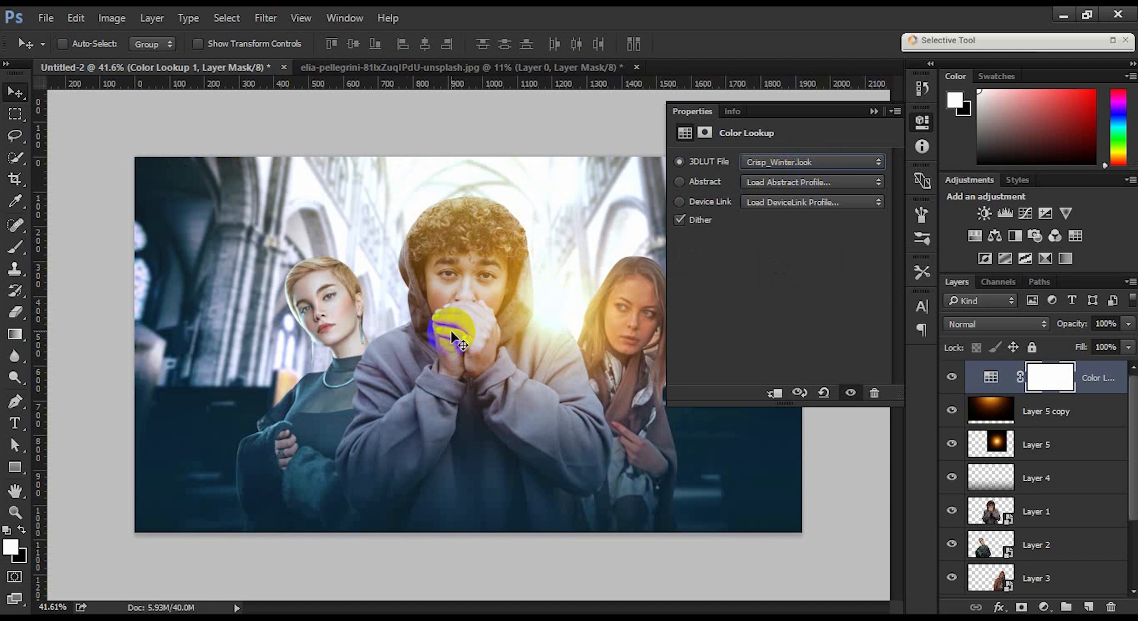
scroll(790, 165, "down", 2)
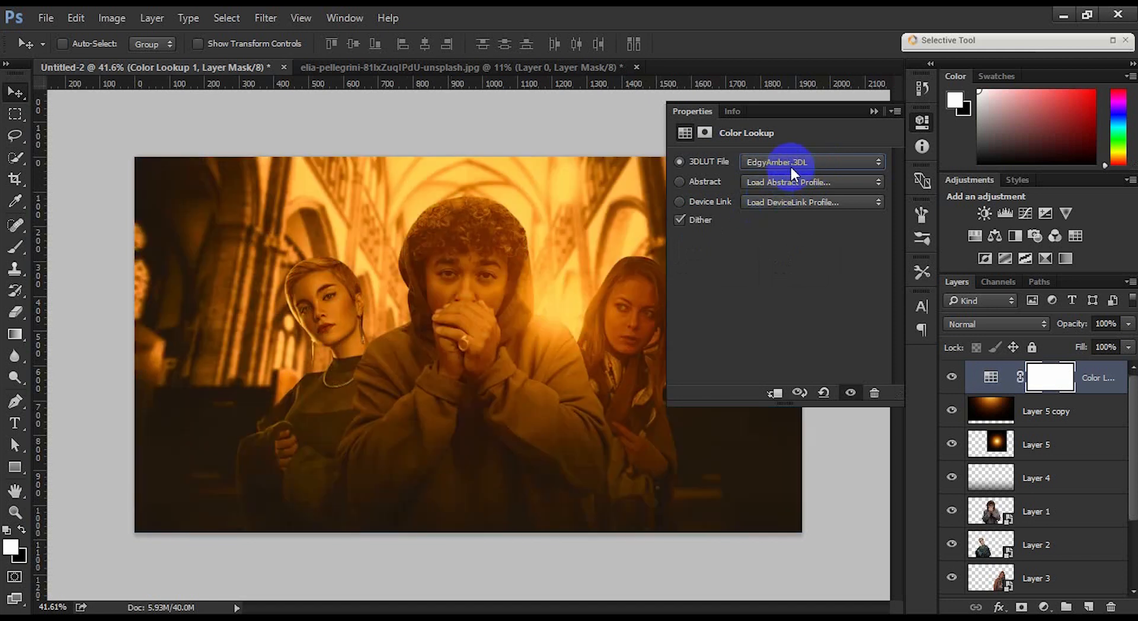
scroll(791, 165, "up", 1)
scroll(791, 165, "down", 2)
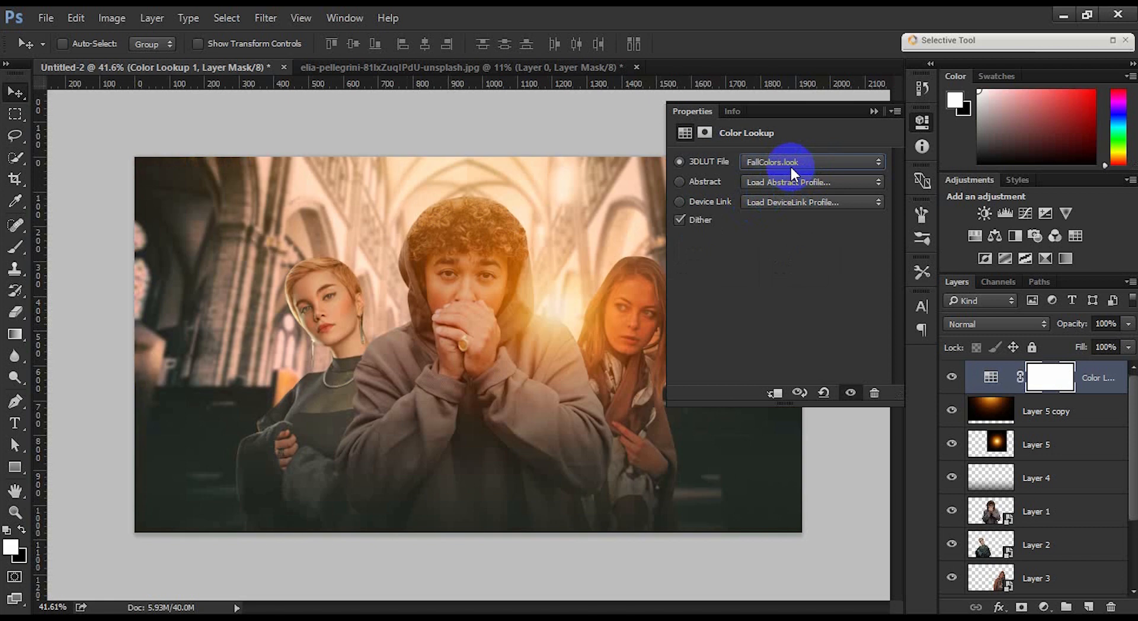
scroll(791, 165, "down", 3)
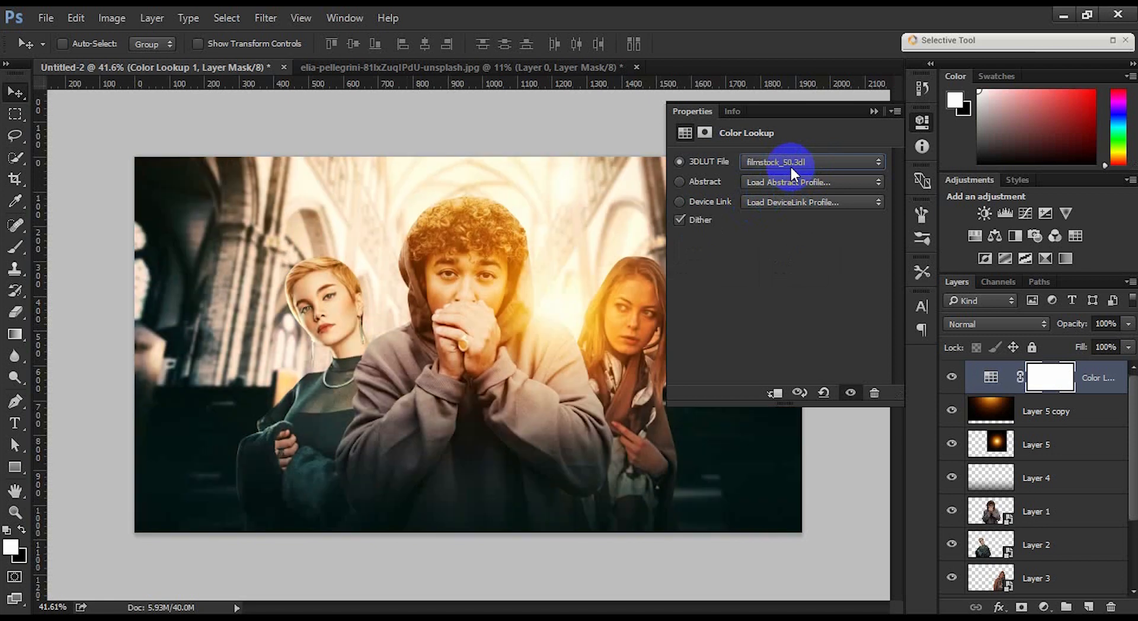
scroll(790, 165, "down", 1)
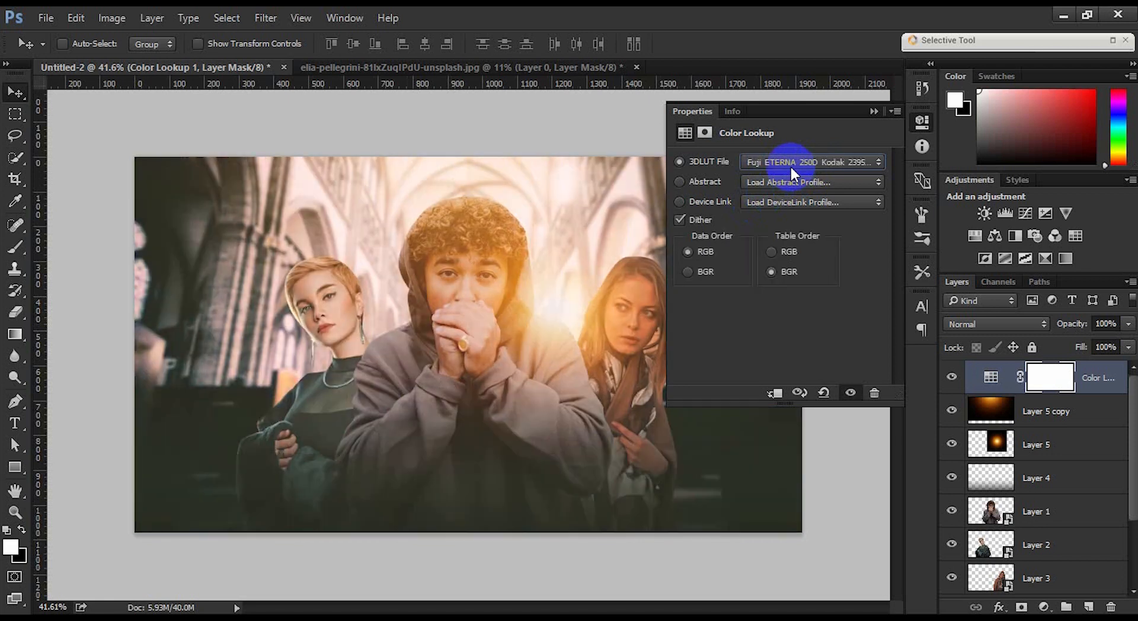
left_click(874, 112)
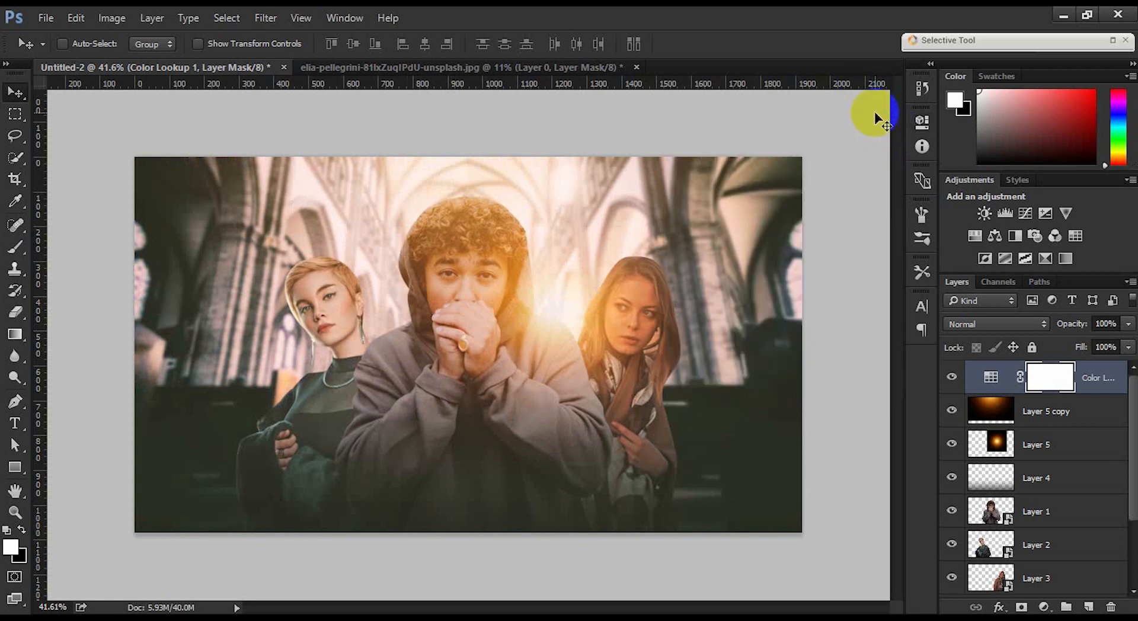
left_click(951, 377)
left_click(951, 377)
left_click(951, 377)
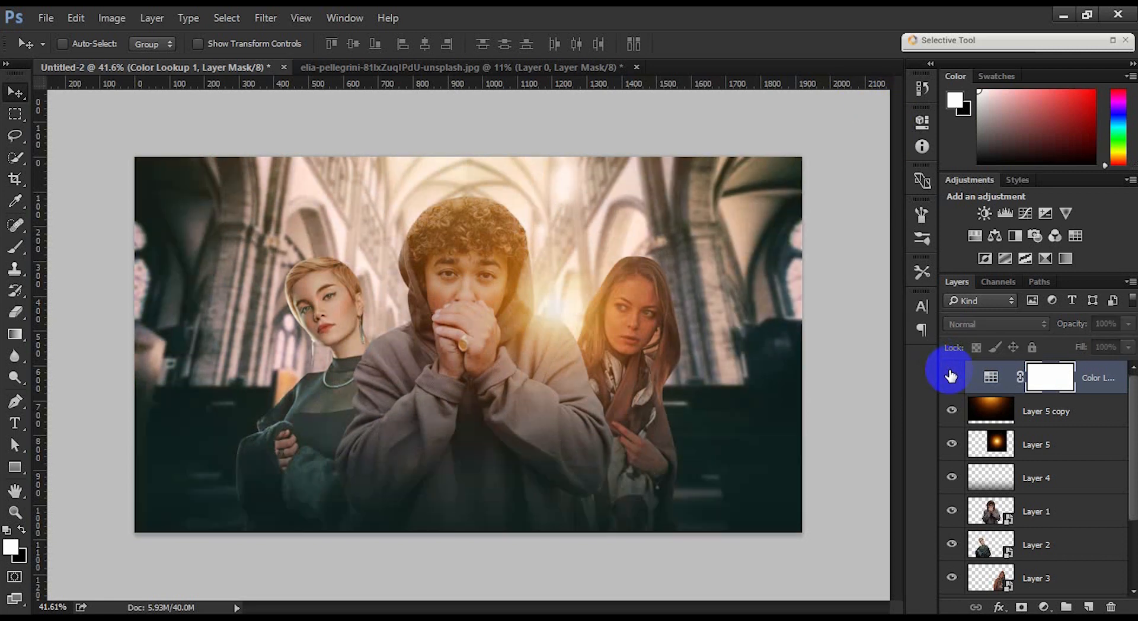
left_click(951, 377)
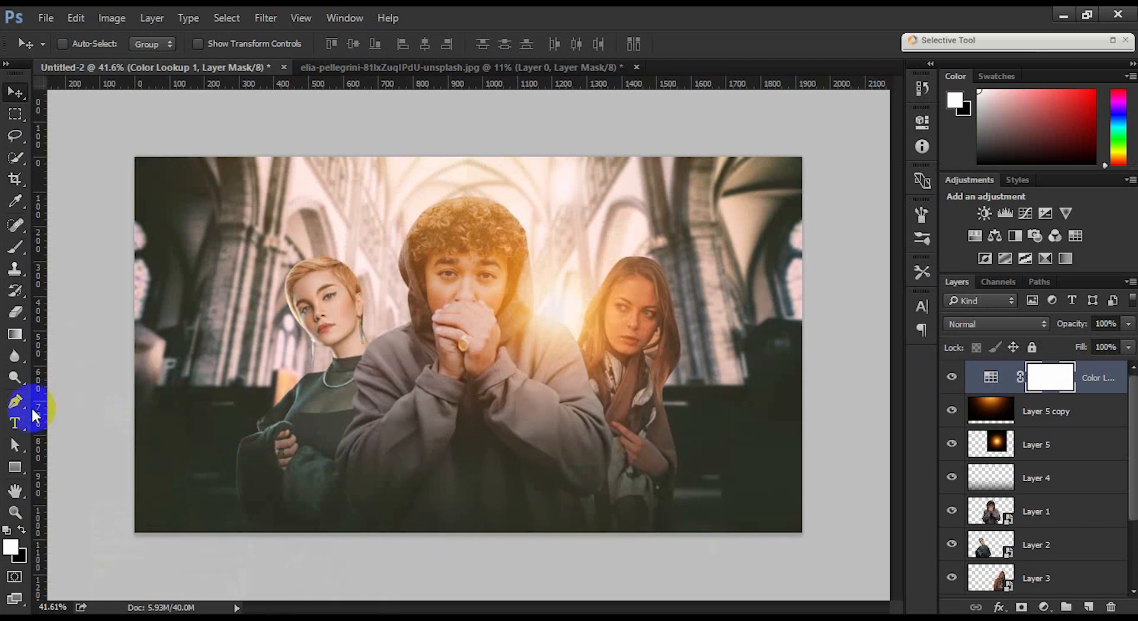
Step: Group all layers above the Background and name the group ALL LAYERS
scroll(1058, 540, "down", 3)
left_click(1052, 553, "shift")
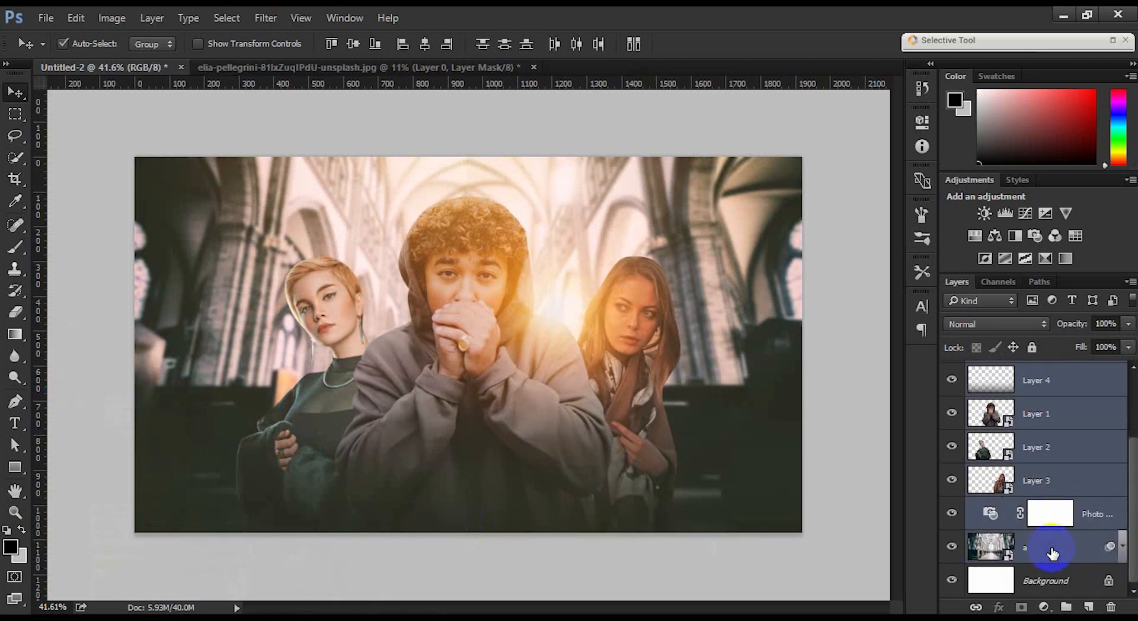
key("ctrl+g")
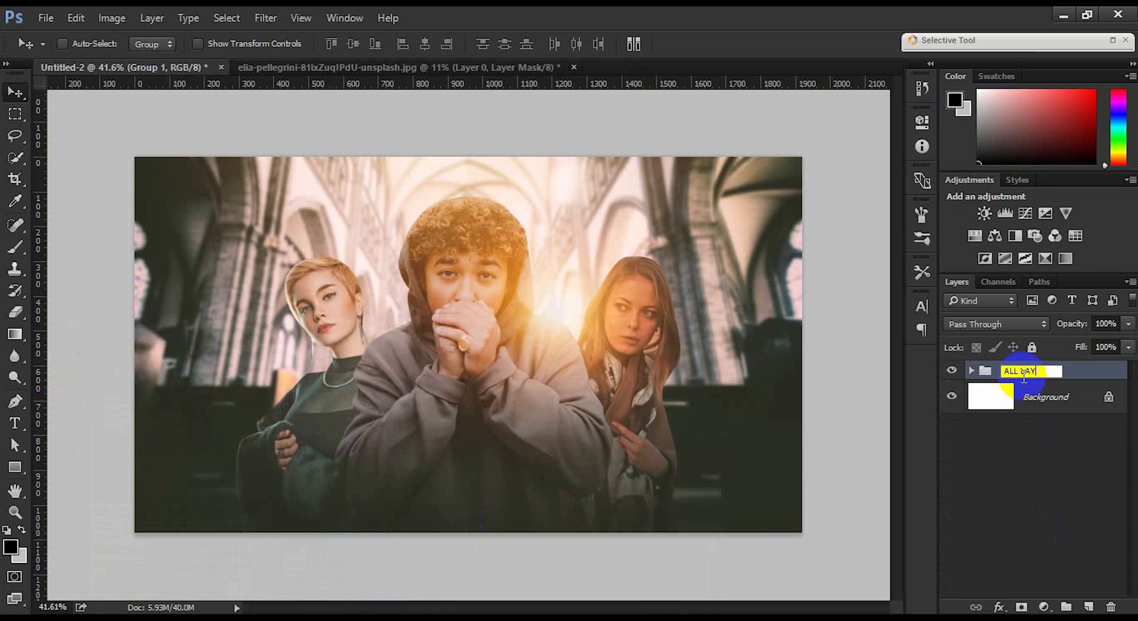
type("S")
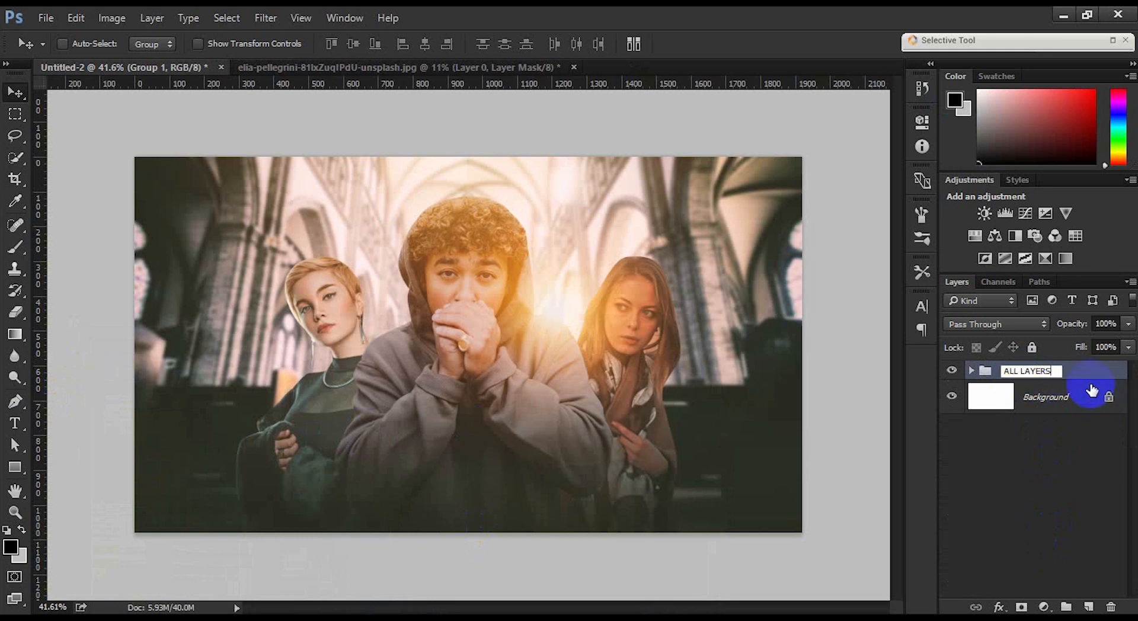
Step: Change the canvas surround from light gray to a near-black colour
scroll(496, 345, "up", 1)
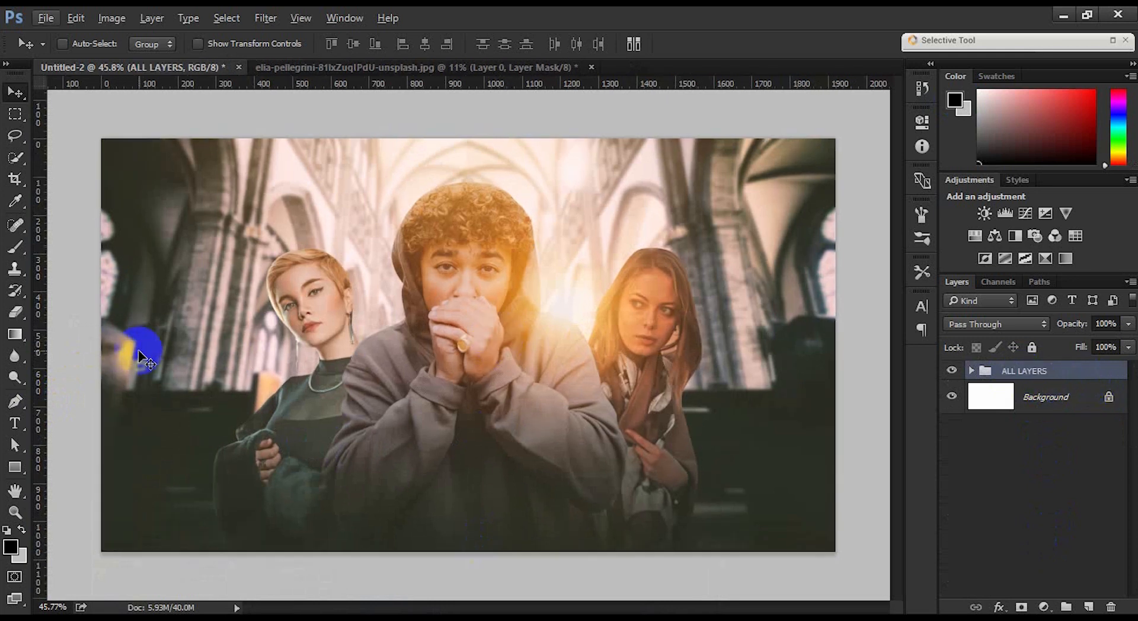
right_click(89, 346)
left_click(95, 355)
scroll(454, 466, "down", 1)
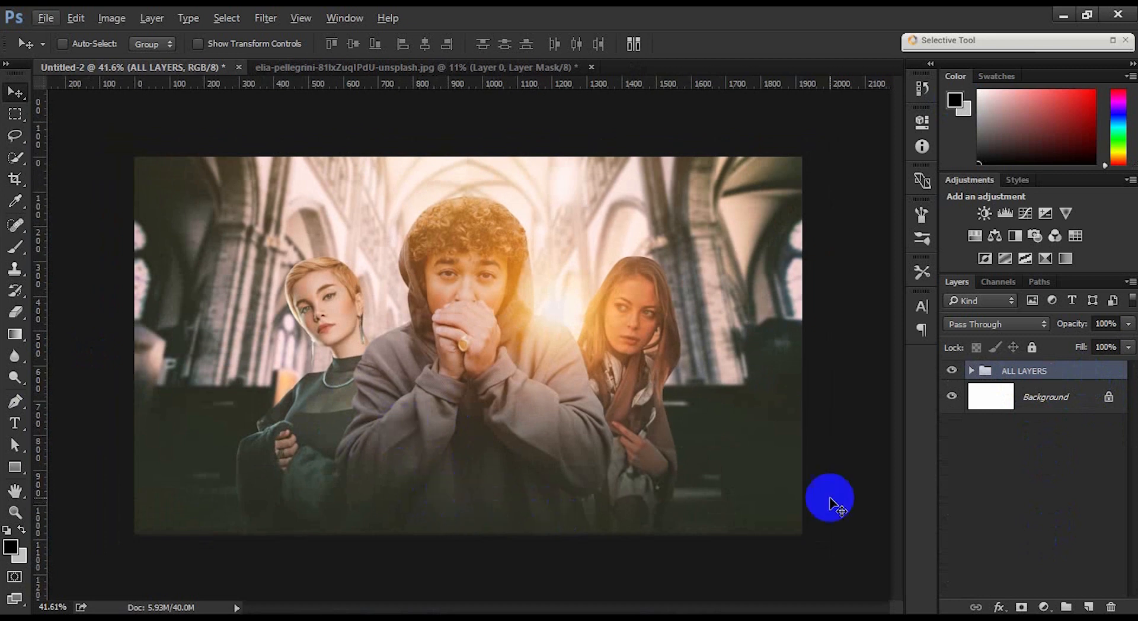
Step: Enlarge church background layer "a" slightly past the canvas edges, to 25.50% width and 21.48% height, and collapse the ALL LAYERS group
left_click(972, 371)
scroll(1008, 427, "down", 3)
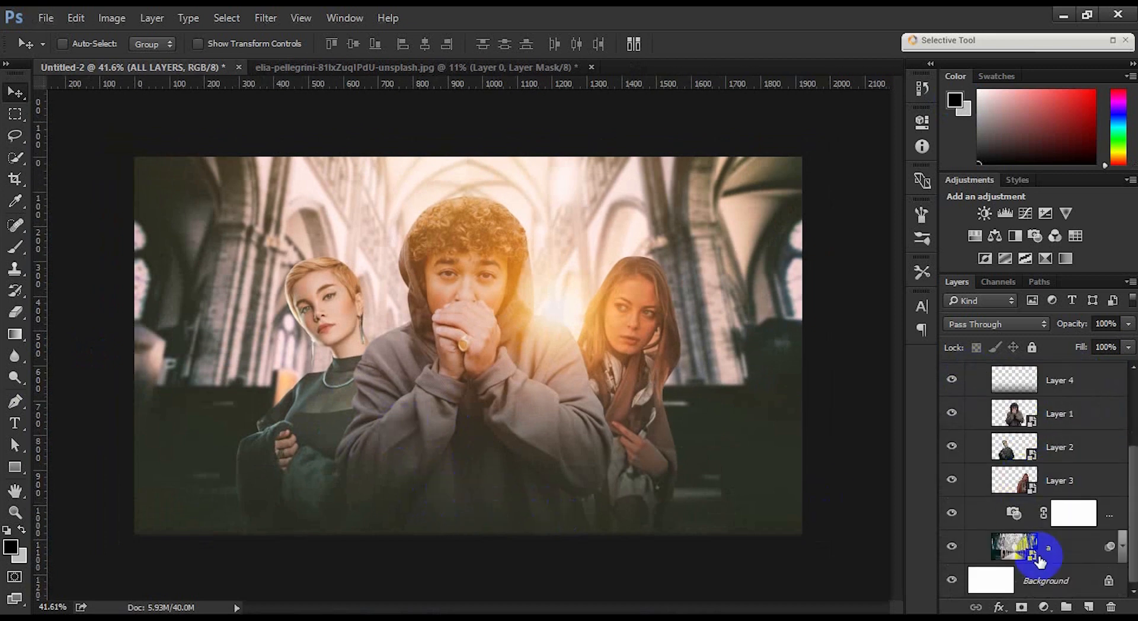
left_click(1011, 545)
key("ctrl+t")
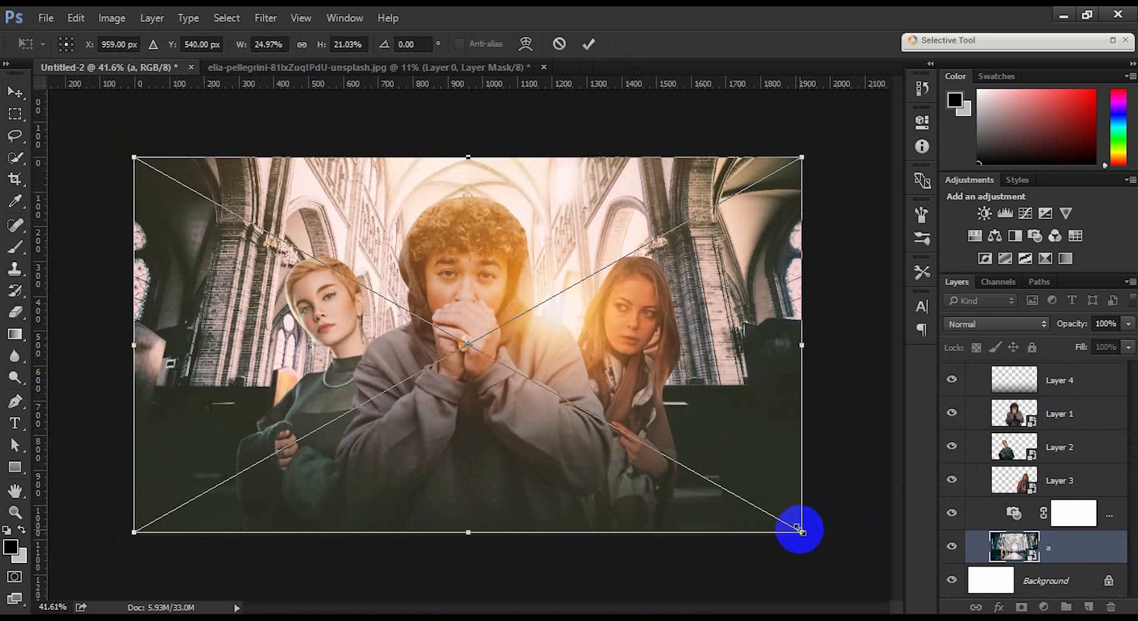
left_click_drag(802, 533, 810, 534)
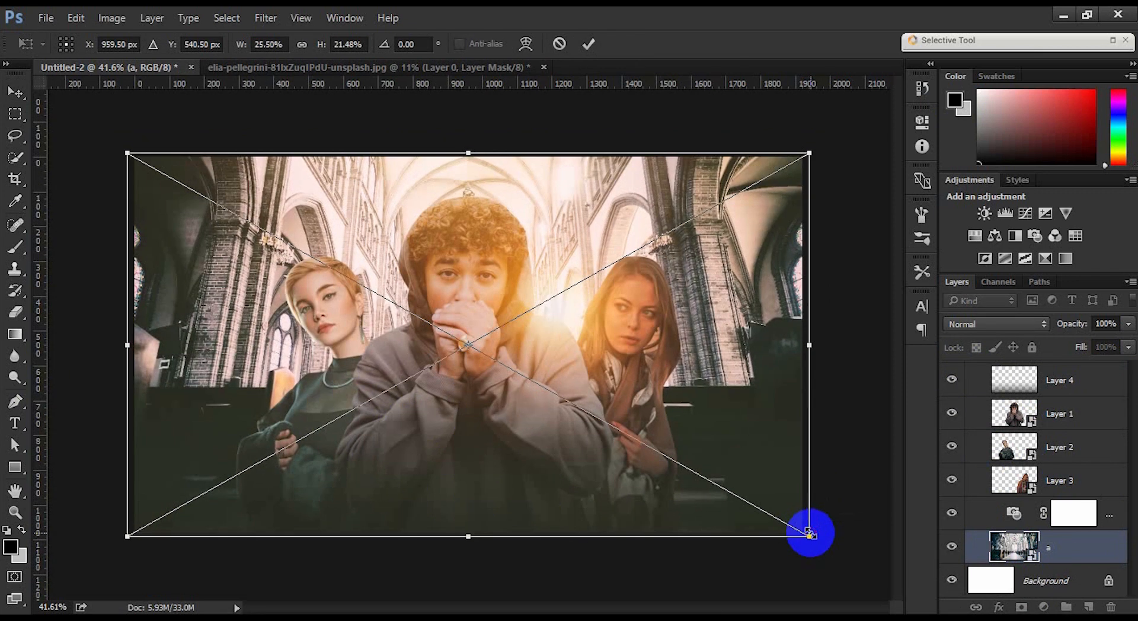
key("Return")
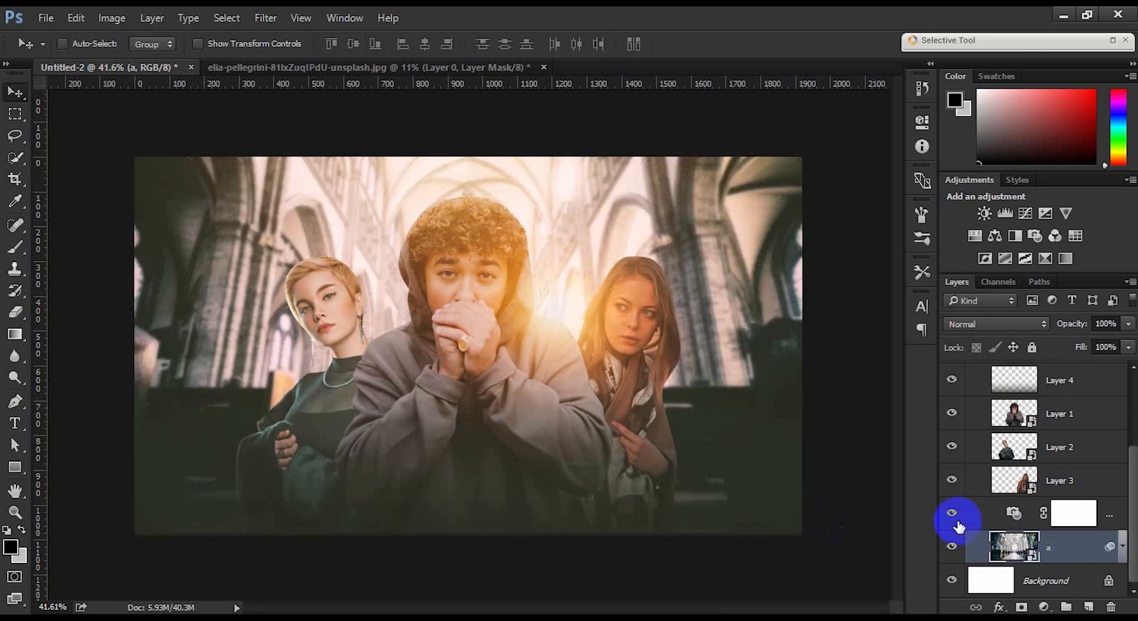
left_click(949, 485)
left_click(949, 485)
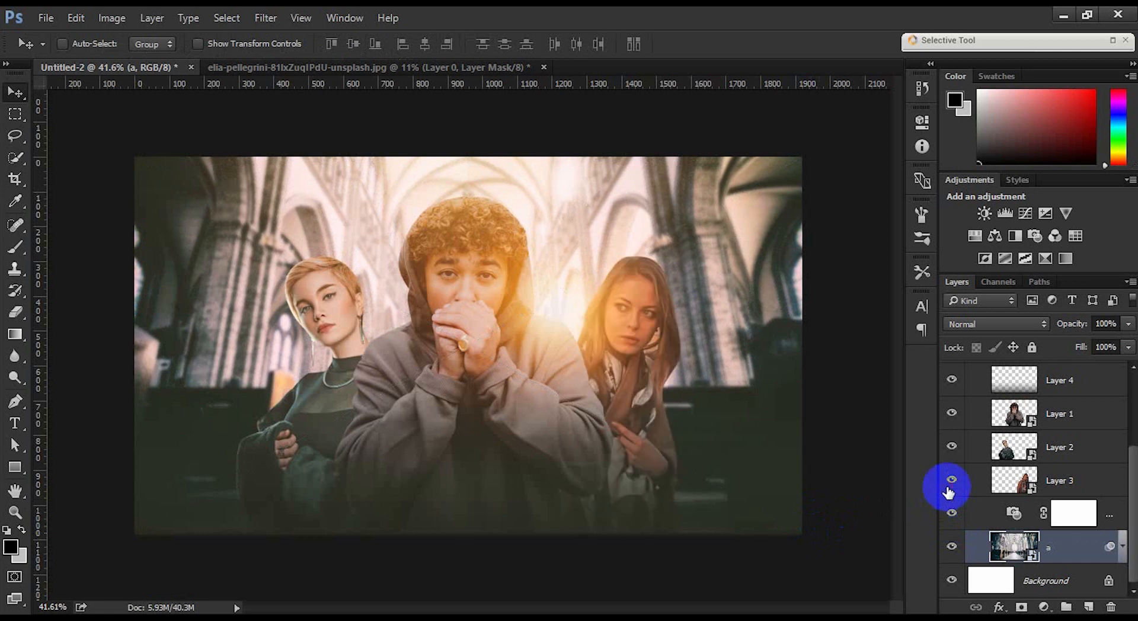
scroll(949, 492, "up", 2)
left_click(959, 441)
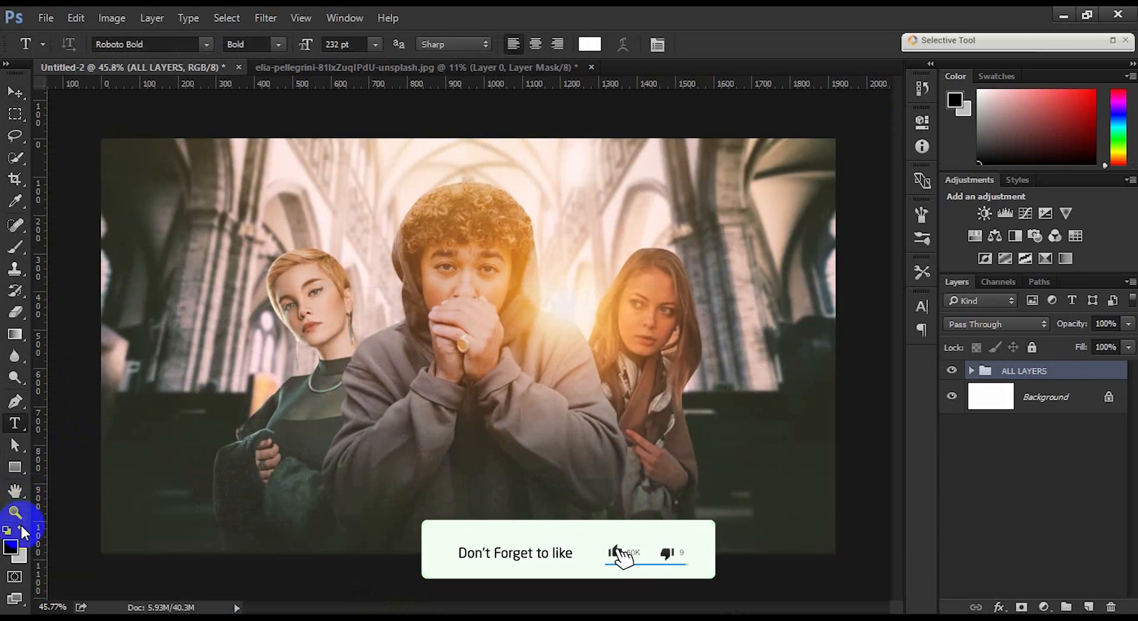
Step: Add the title SAKRAIN in light gray 232 pt Roboto Bold across the lower part of the image
left_click(22, 530)
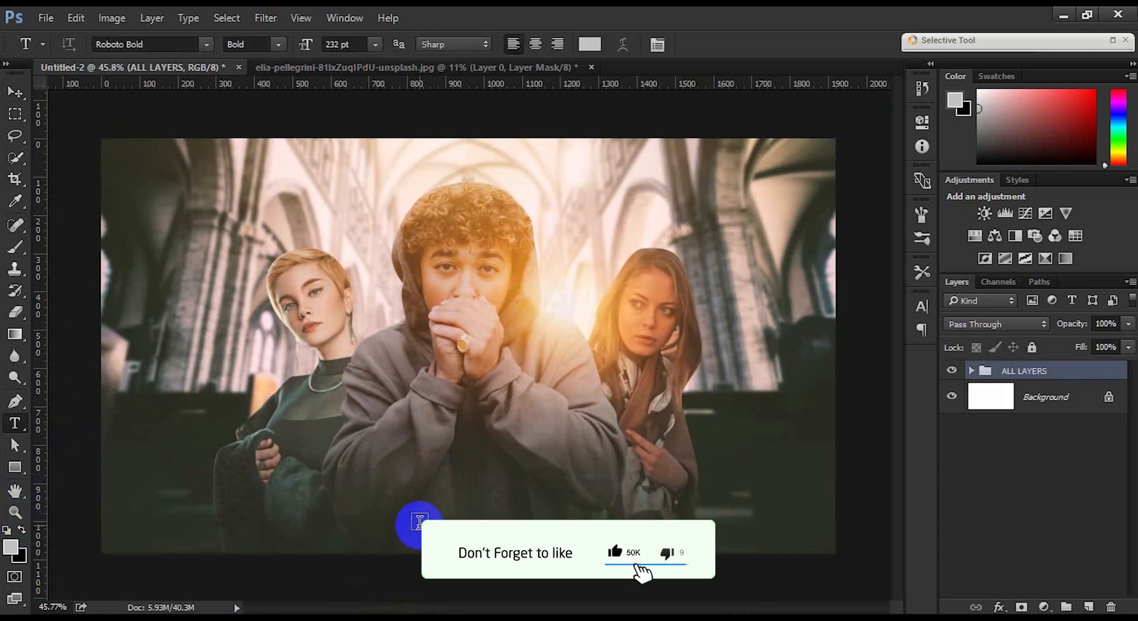
left_click(381, 512)
type("SA")
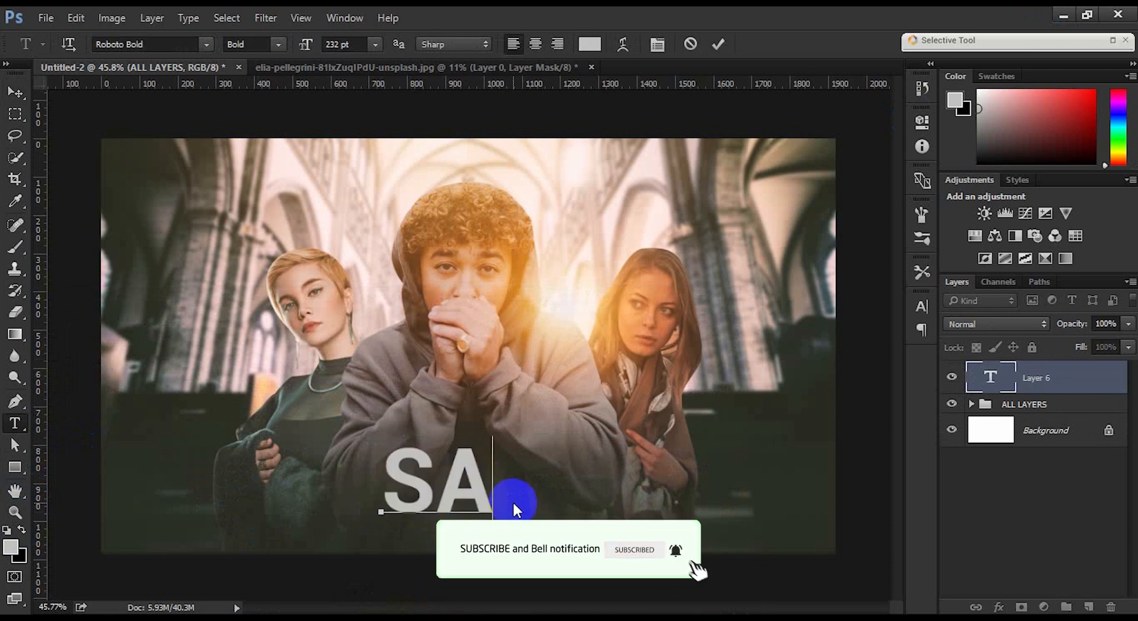
type("K")
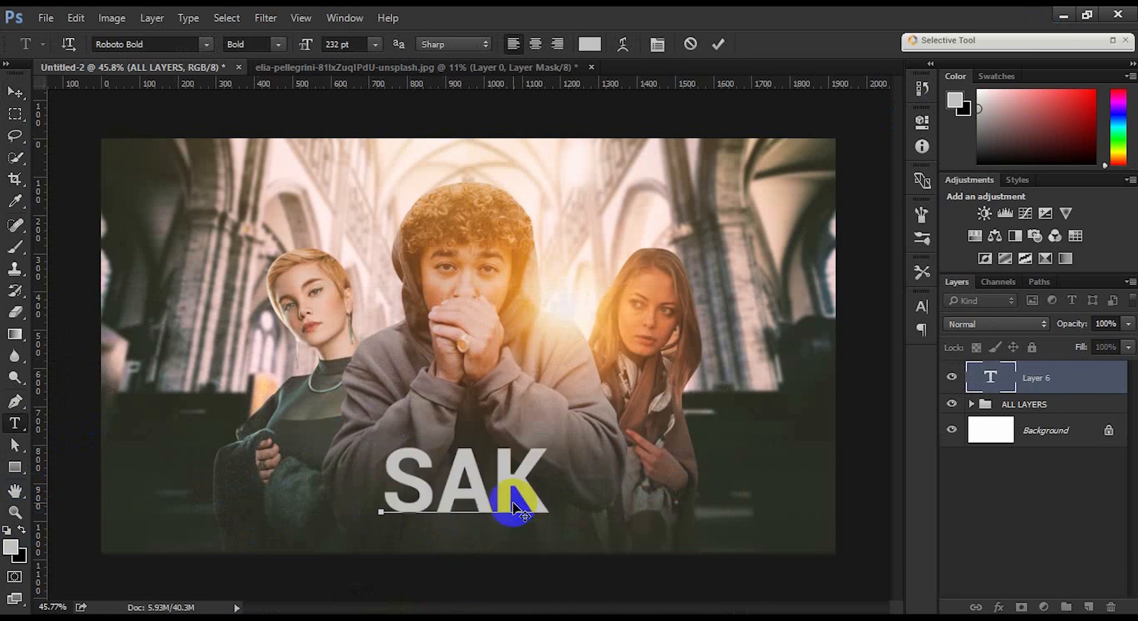
type("RAIN")
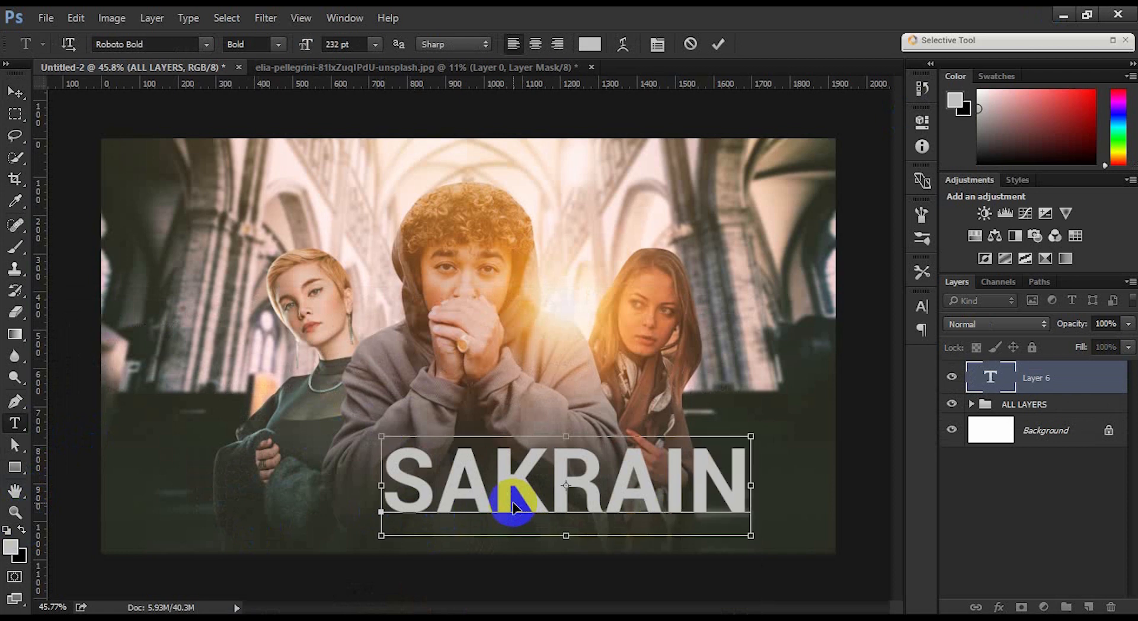
Step: Reposition the SAKRAIN text over the central figure and set its paragraph alignment to centered
double_click(513, 506)
left_click_drag(655, 401, 542, 406)
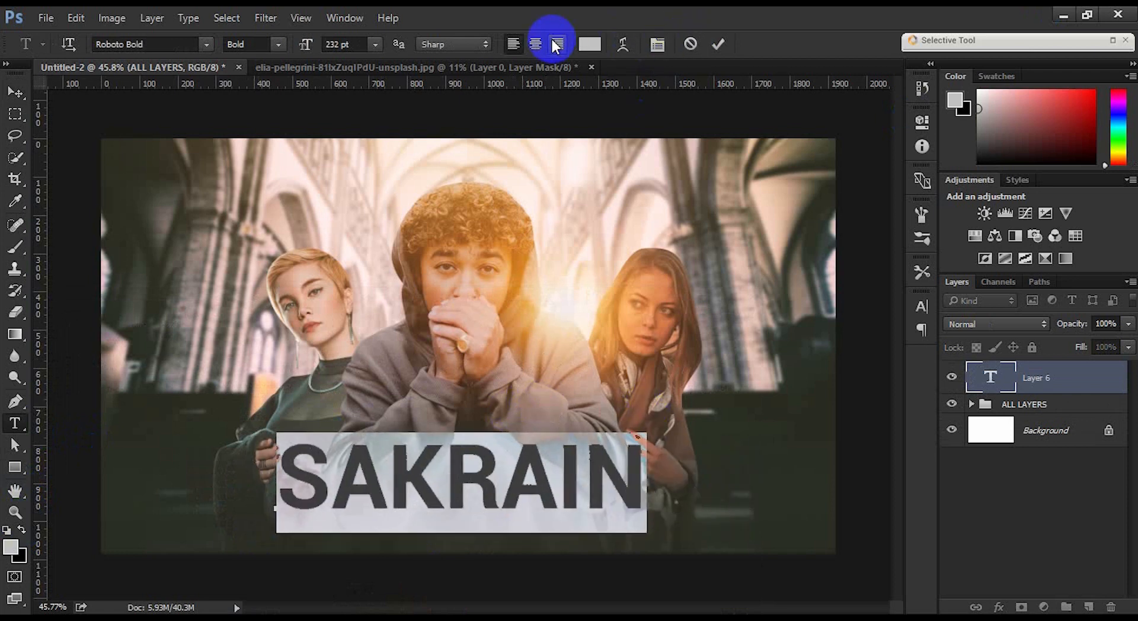
left_click(535, 44)
left_click(717, 51)
Step: Center the SAKRAIN text layer horizontally on the canvas and move it slightly upward
left_click(15, 92)
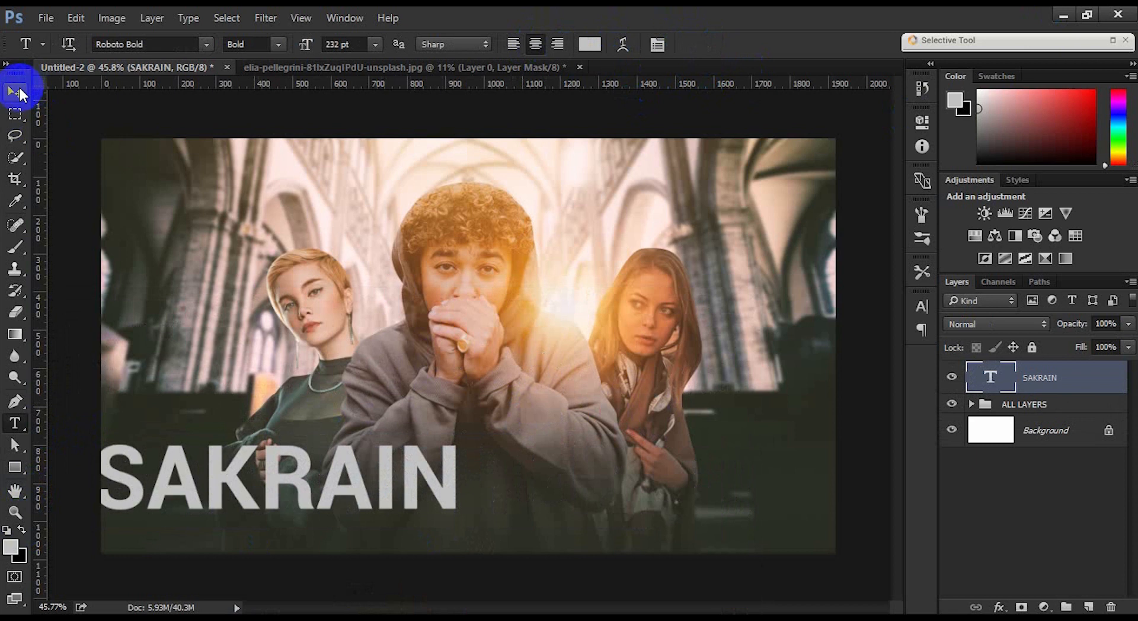
key("ctrl+a")
left_click(424, 44)
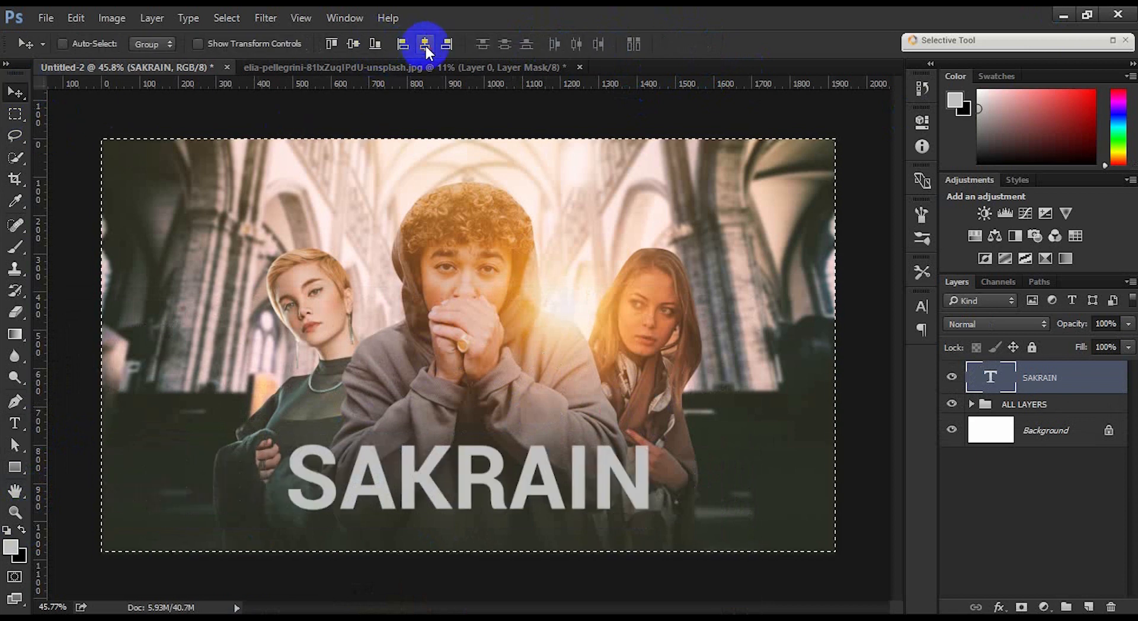
key("ctrl+d")
mouse_move(617, 421)
left_mouse_down()
mouse_move(613, 409)
mouse_move(601, 424)
mouse_move(604, 409)
left_mouse_up()
scroll(502, 524, "up", 1)
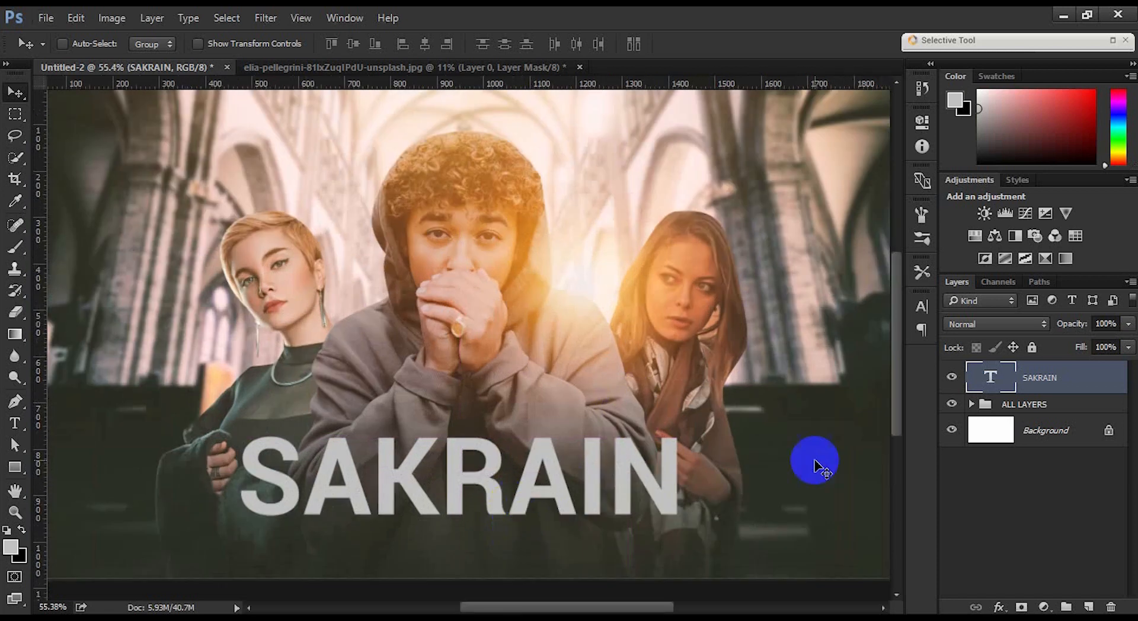
scroll(649, 375, "down", 1)
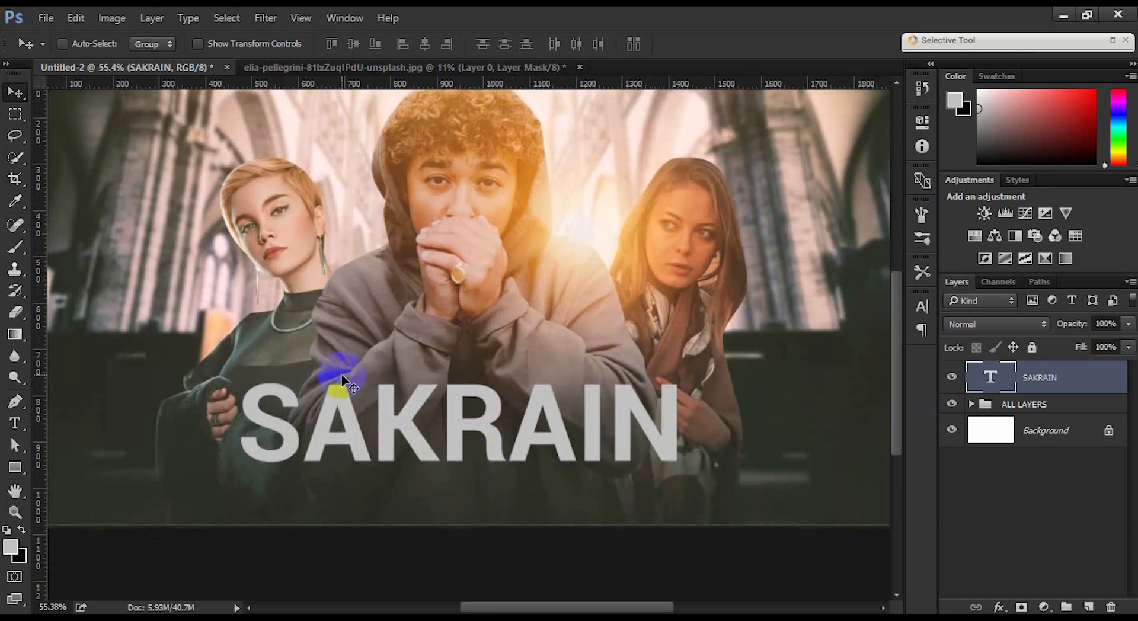
left_click(431, 422)
left_click_drag(432, 422, 431, 423)
Step: Try yellow #dedb00 as the color of the whole SAKRAIN title
scroll(302, 456, "up", 3)
double_click(1003, 381)
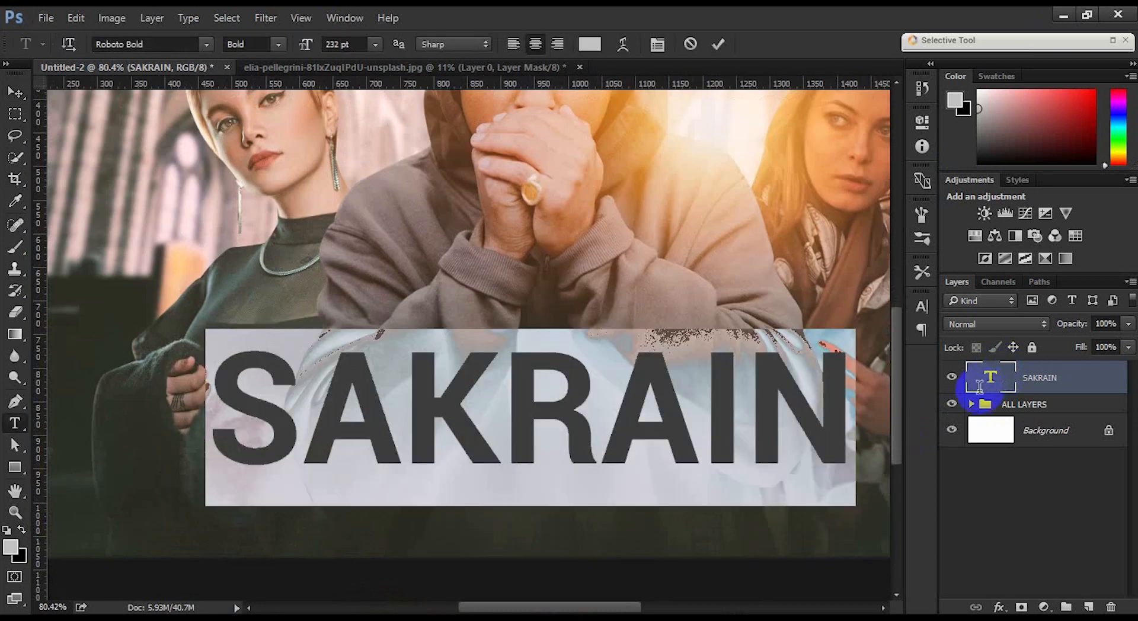
left_click(588, 54)
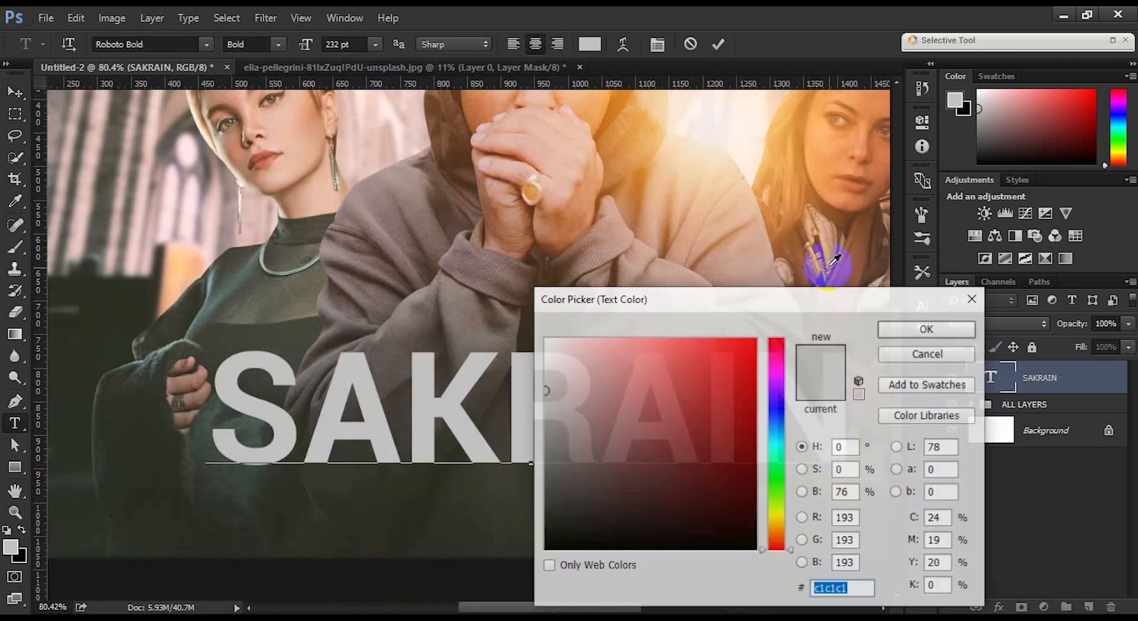
left_click(777, 515)
left_click(735, 363)
left_click_drag(735, 363, 760, 367)
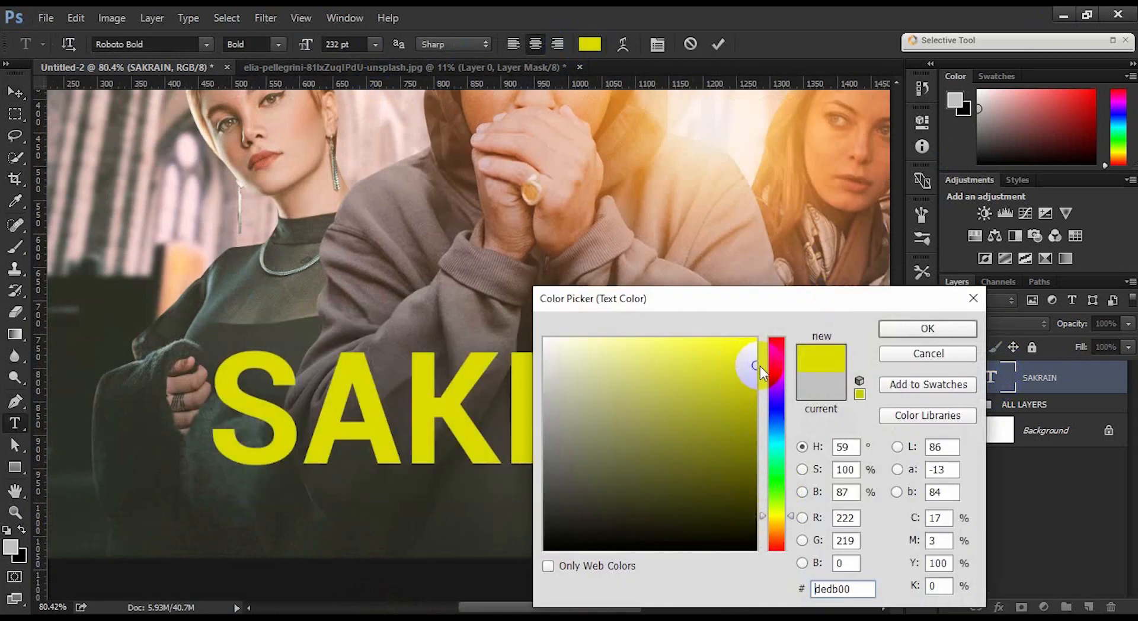
key("Return")
Step: Recolor the SAKRAIN title to a fully saturated bright orange based on a hue sampled from the central man's face
scroll(792, 255, "up", 3)
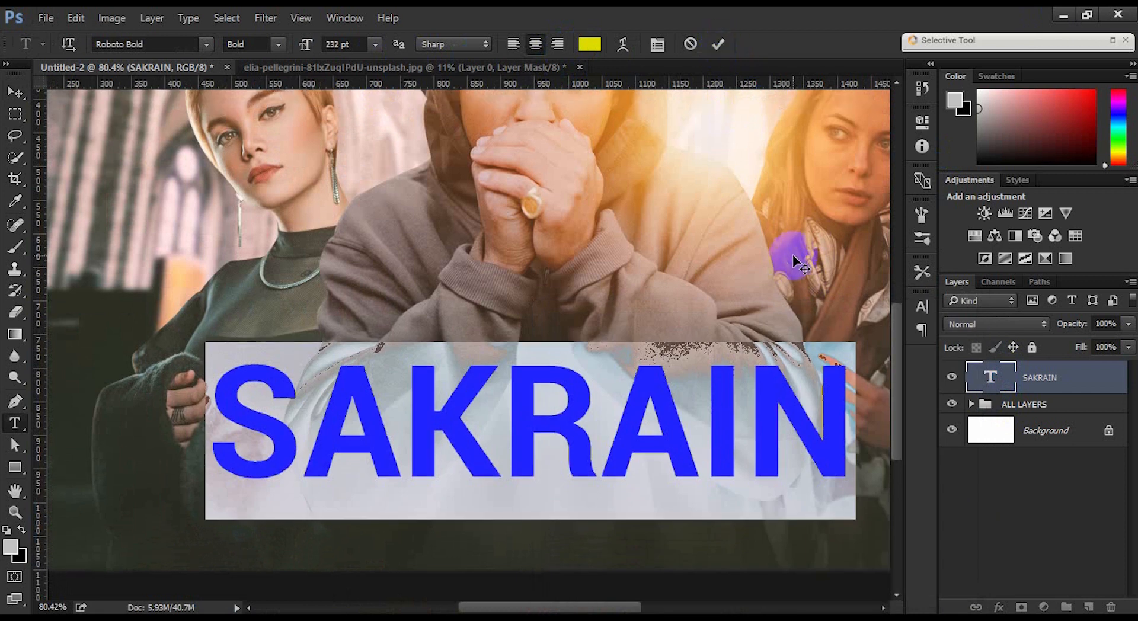
scroll(778, 226, "up", 2)
left_click(591, 45)
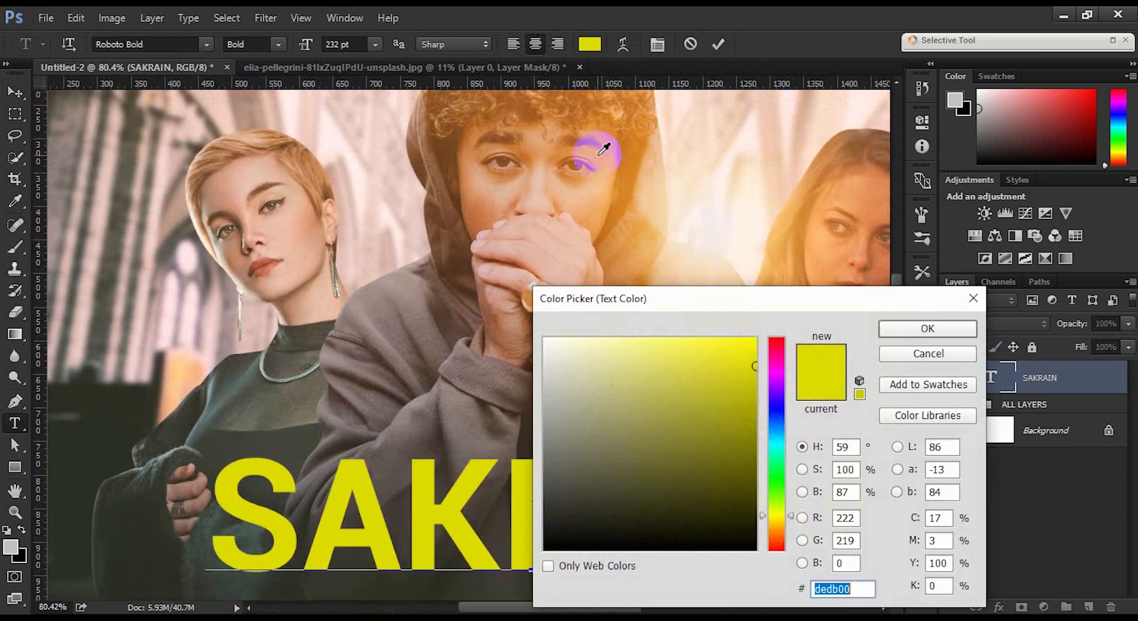
left_click(606, 184)
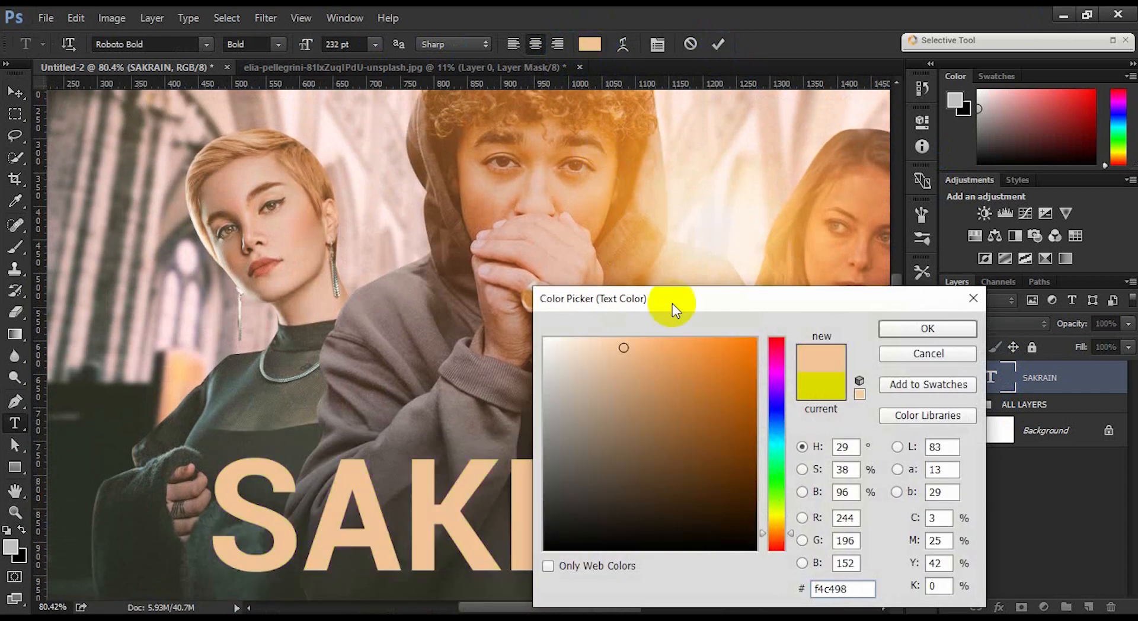
left_click(750, 339)
left_click(906, 333)
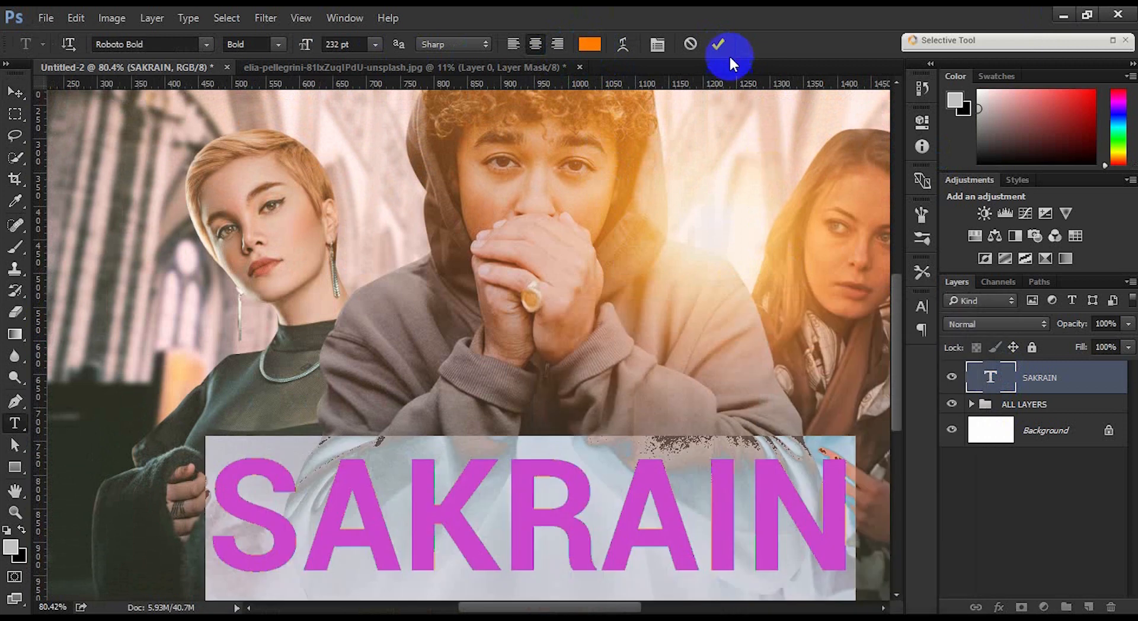
left_click(719, 43)
key("v")
Step: Add a Gradient Overlay to the SAKRAIN layer with Normal blend mode and the black-to-white gradient preset
scroll(676, 271, "down", 3)
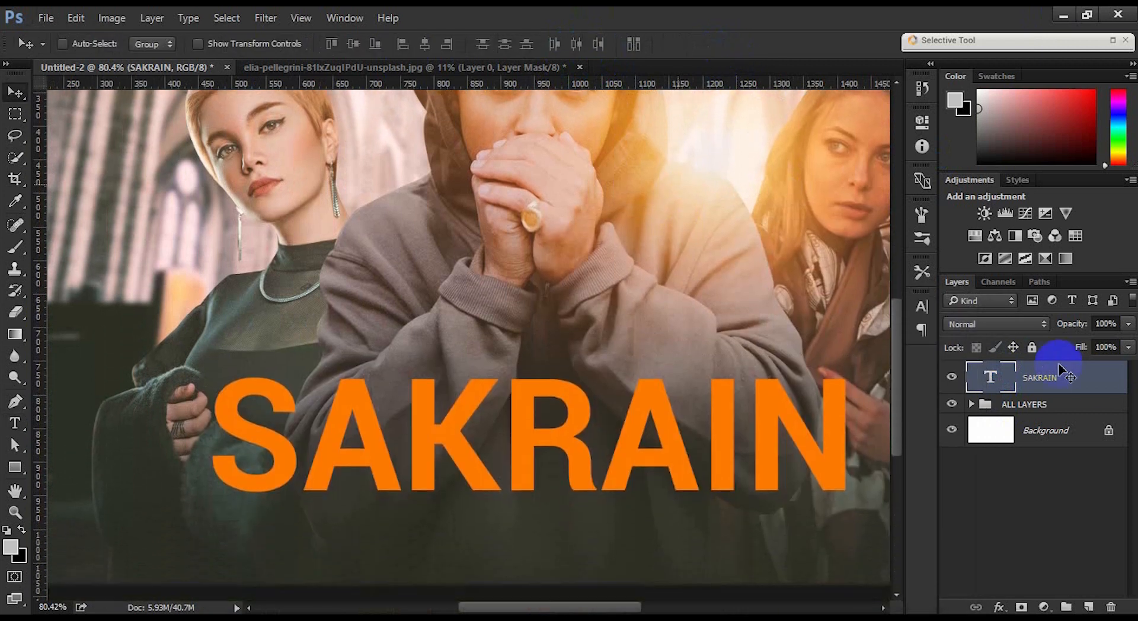
left_click(1093, 382)
double_click(1094, 382)
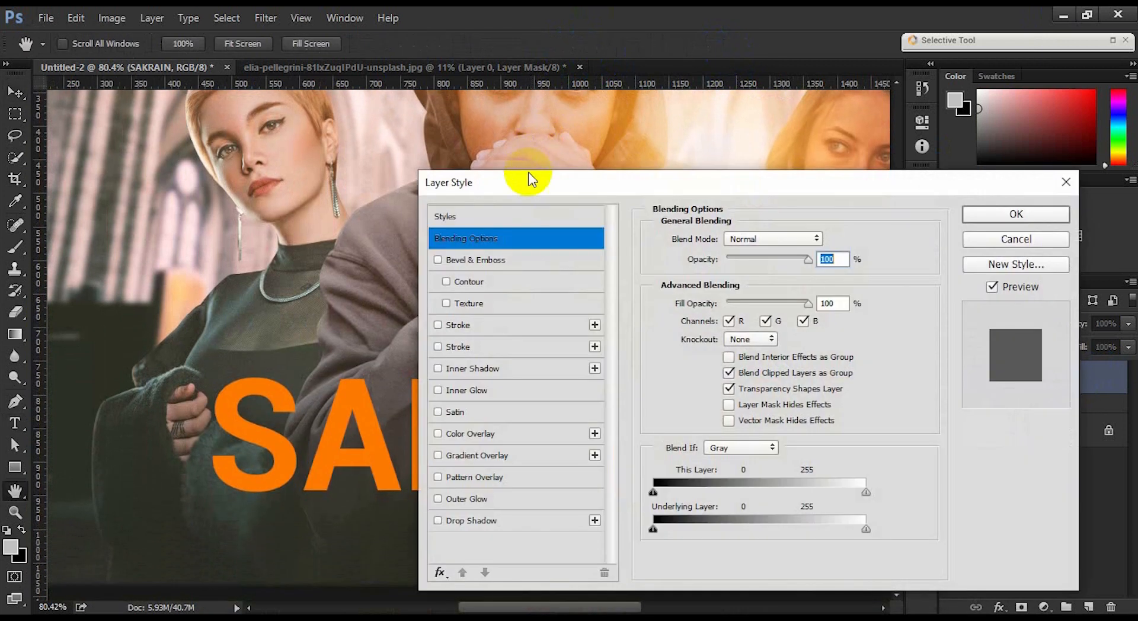
left_click_drag(529, 180, 868, 123)
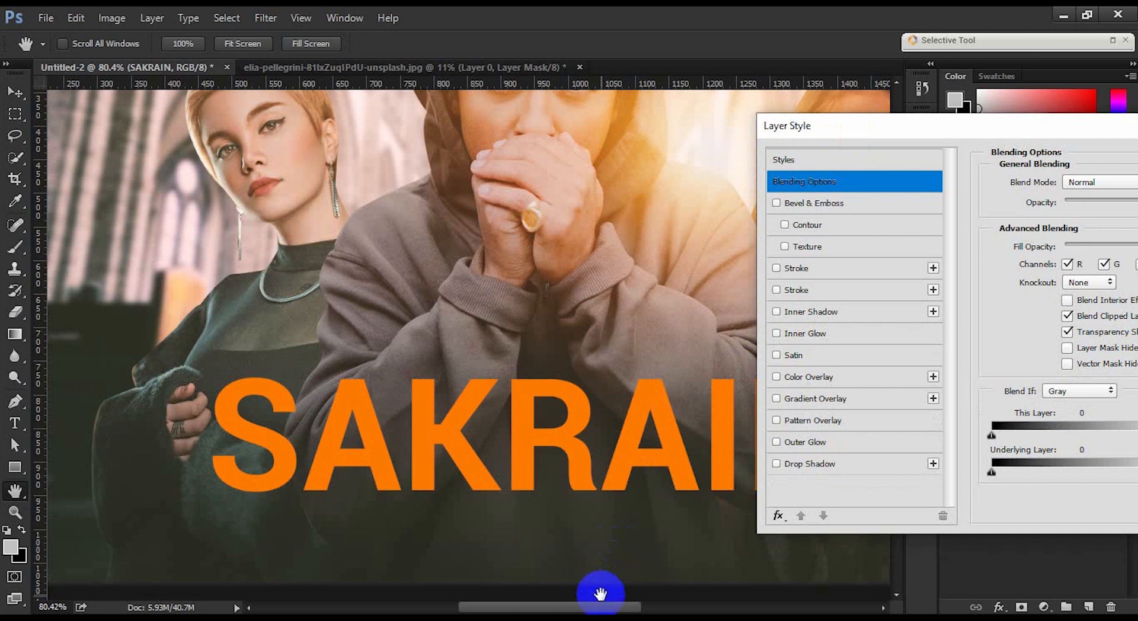
left_click_drag(600, 606, 632, 606)
left_click_drag(878, 133, 673, 110)
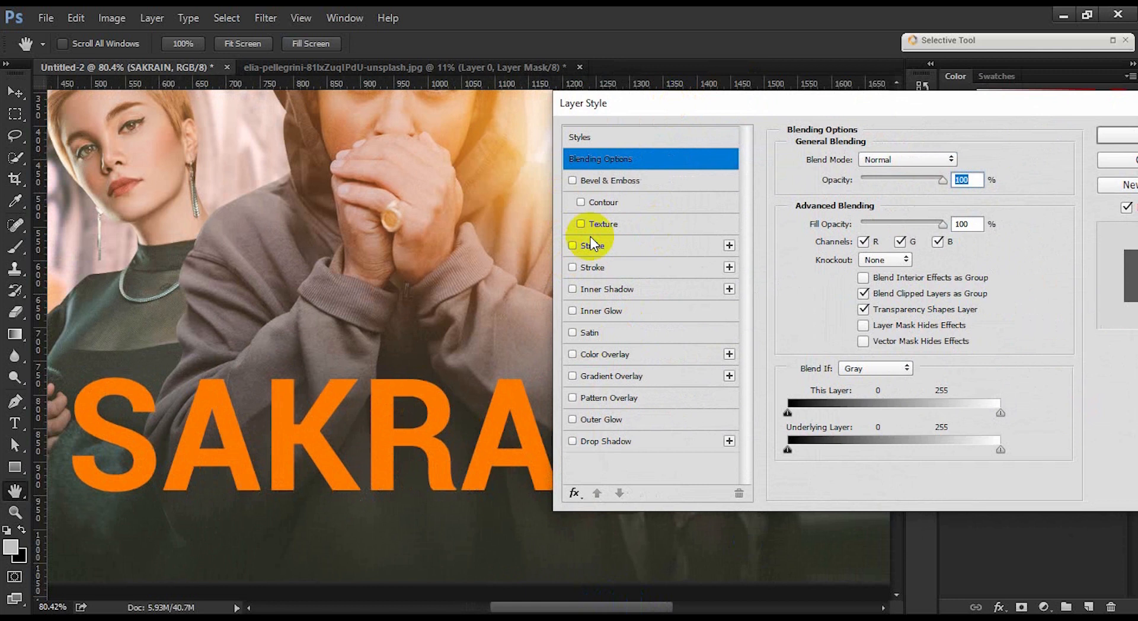
left_click(611, 377)
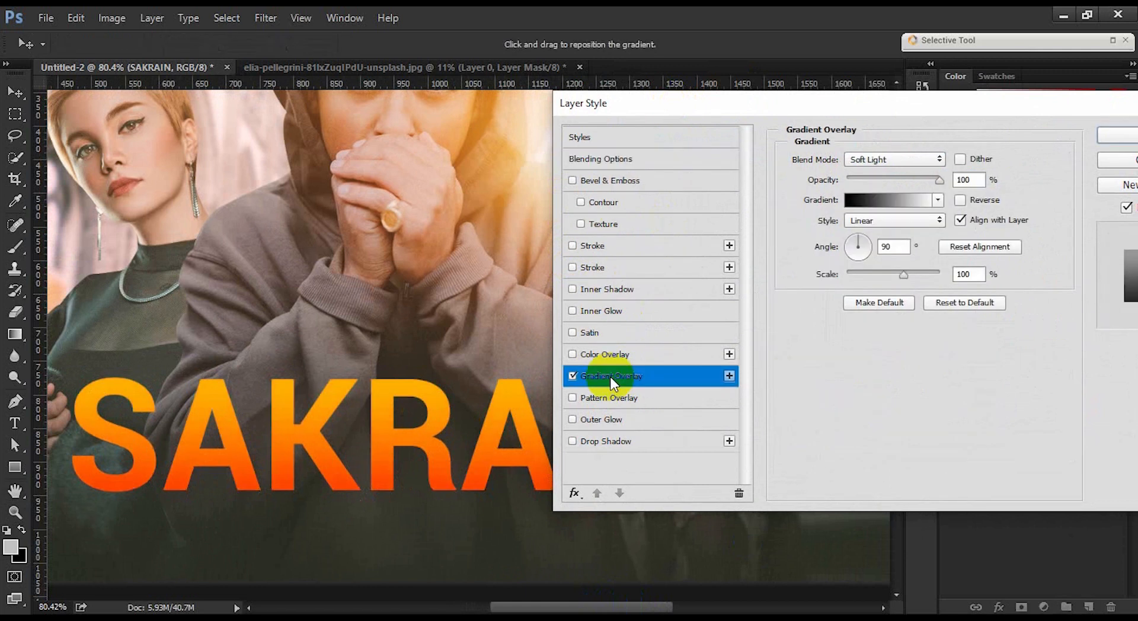
left_click(896, 159)
left_click(897, 172)
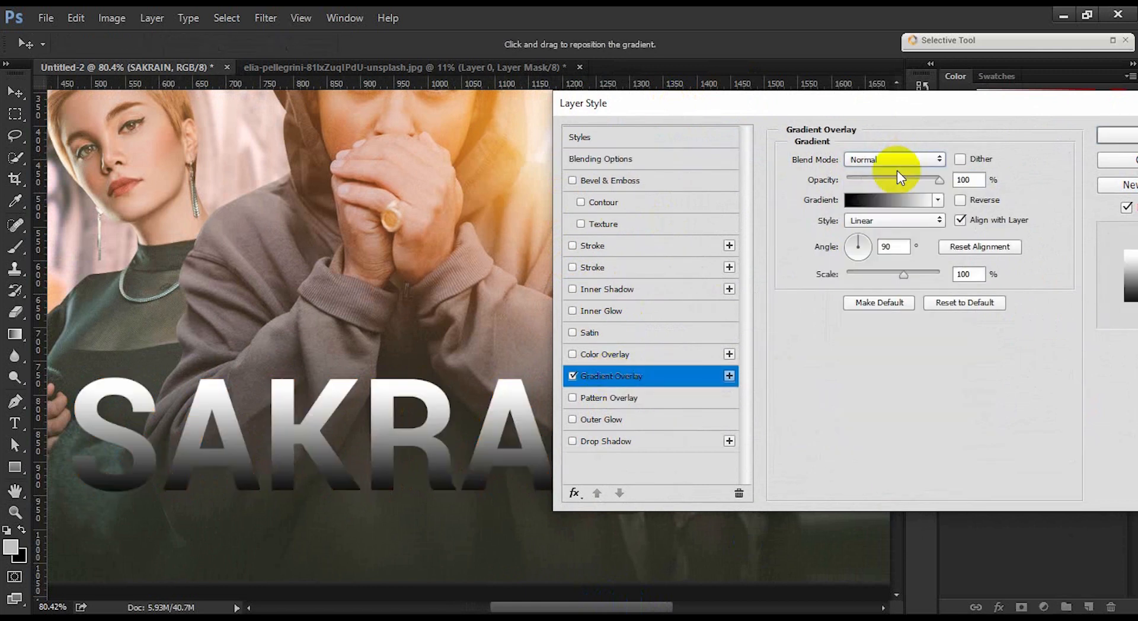
left_click(938, 201)
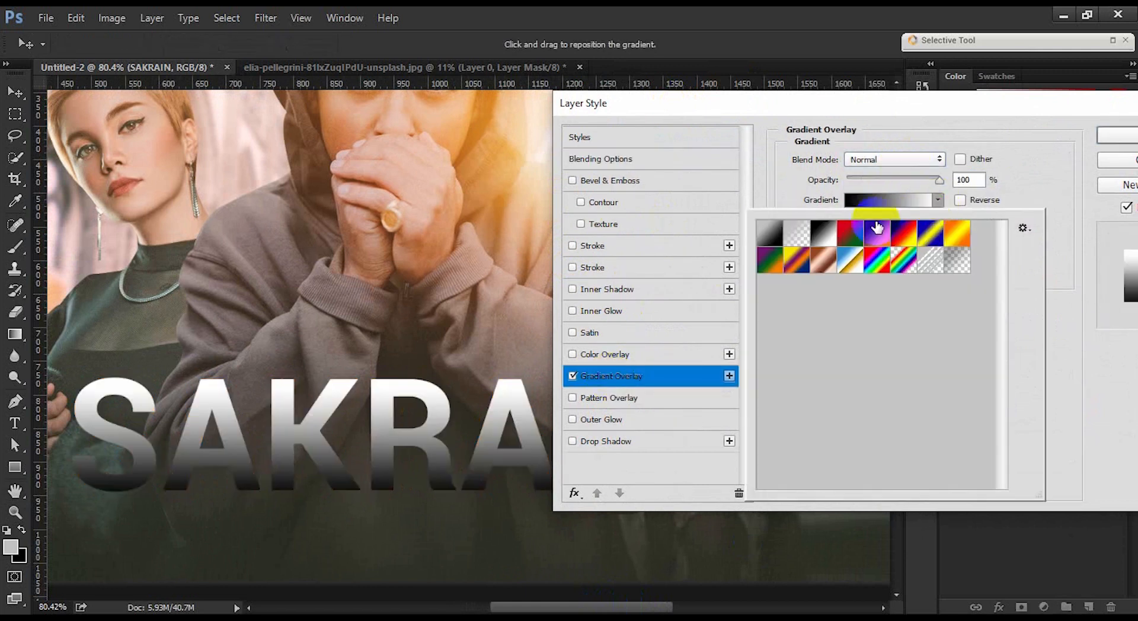
left_click(769, 233)
left_click(820, 236)
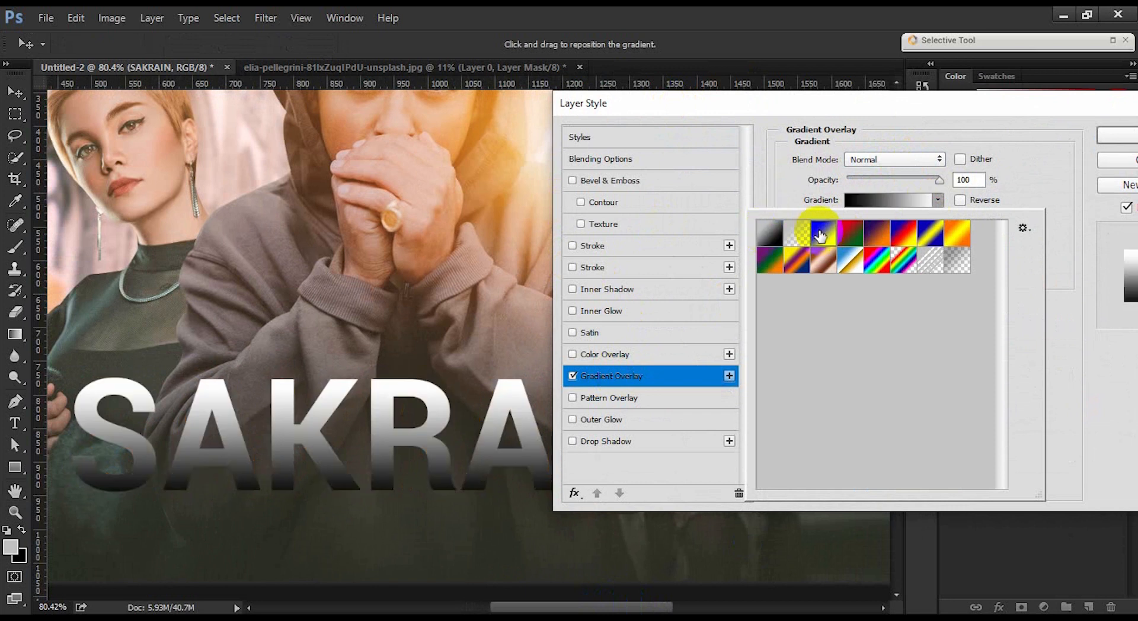
Step: Compare the Overlay, Lighter Color and Soft Light blend modes for the gradient overlay and settle on Soft Light
left_click(915, 130)
left_click(903, 158)
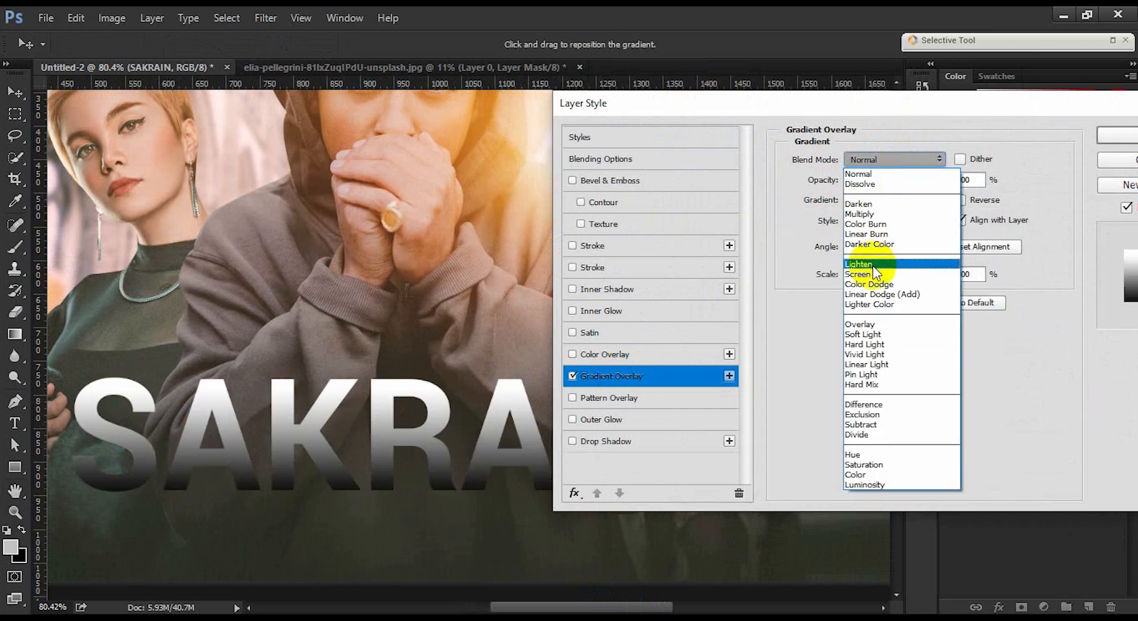
left_click(872, 325)
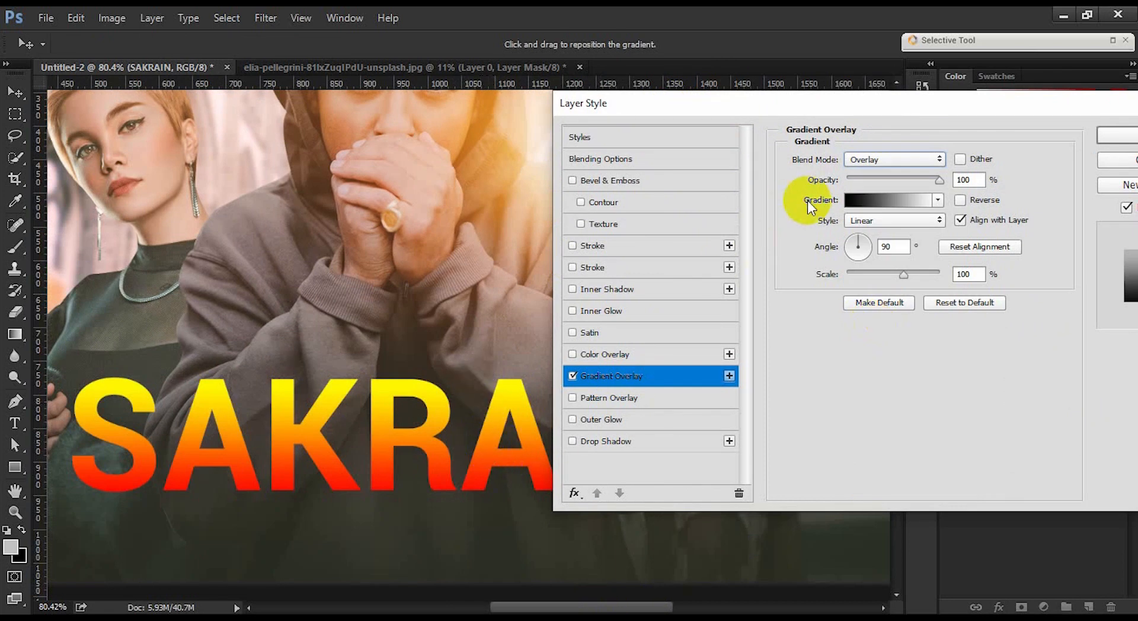
scroll(874, 166, "up", 1)
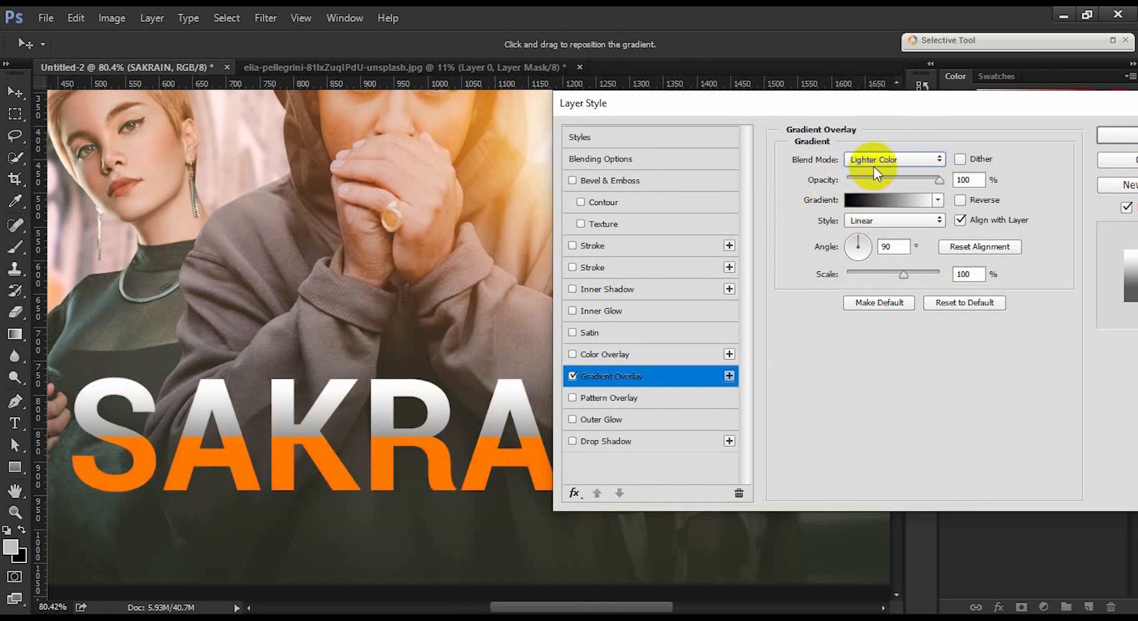
scroll(874, 166, "down", 2)
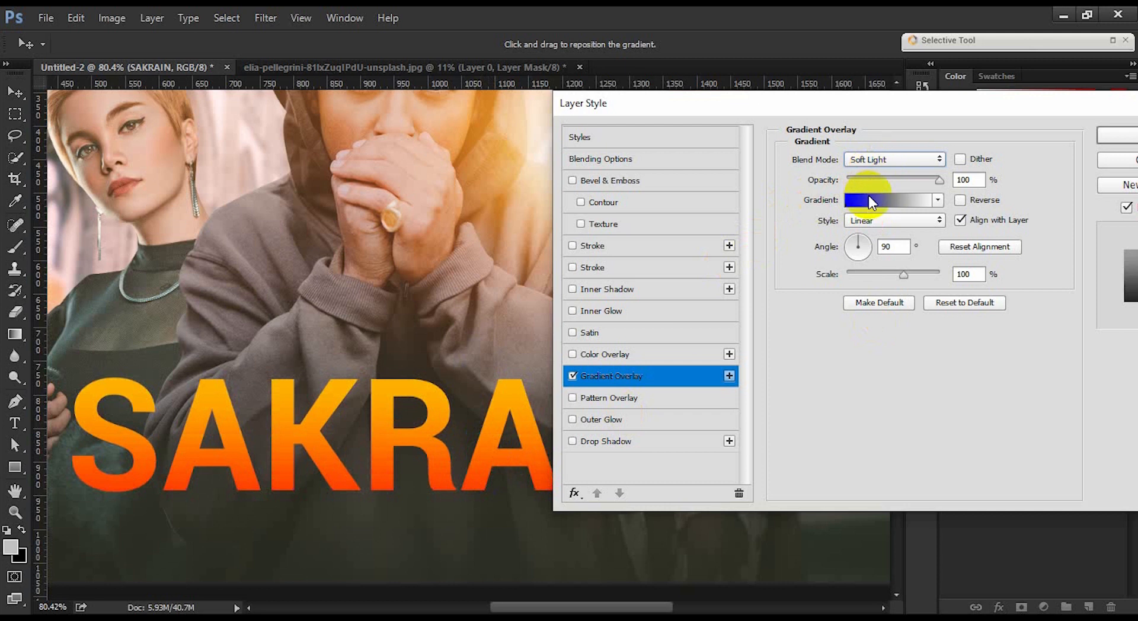
scroll(905, 166, "up", 1)
scroll(905, 166, "down", 1)
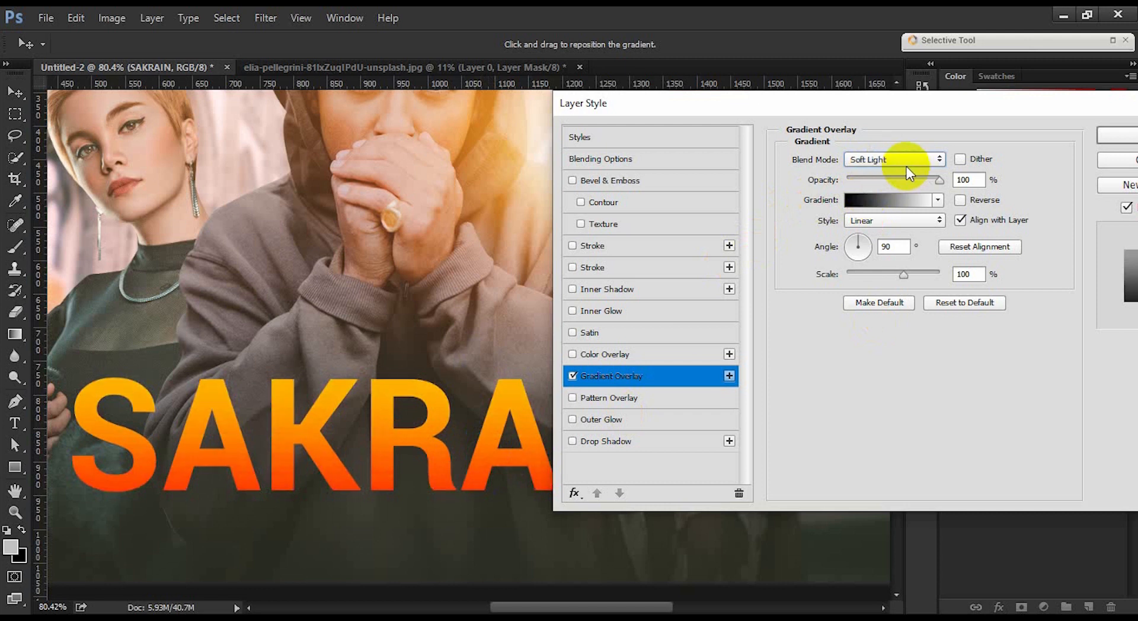
Step: Add a Bevel & Emboss effect to the SAKRAIN title with a size of 3 px and a depth of 653%
left_click_drag(795, 104, 896, 108)
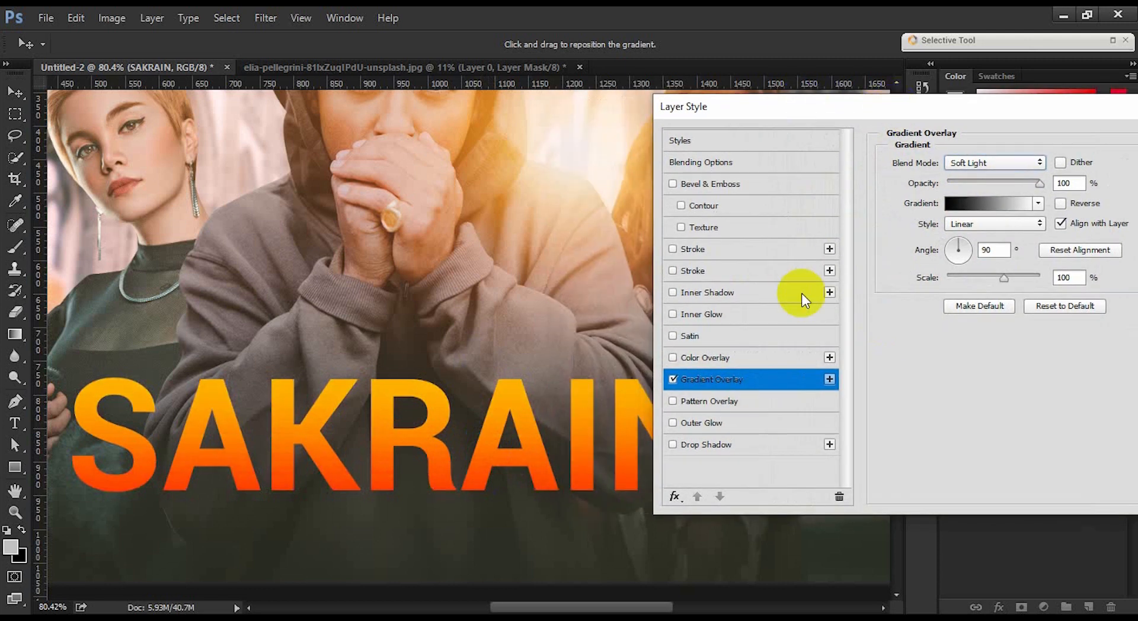
left_click(672, 184)
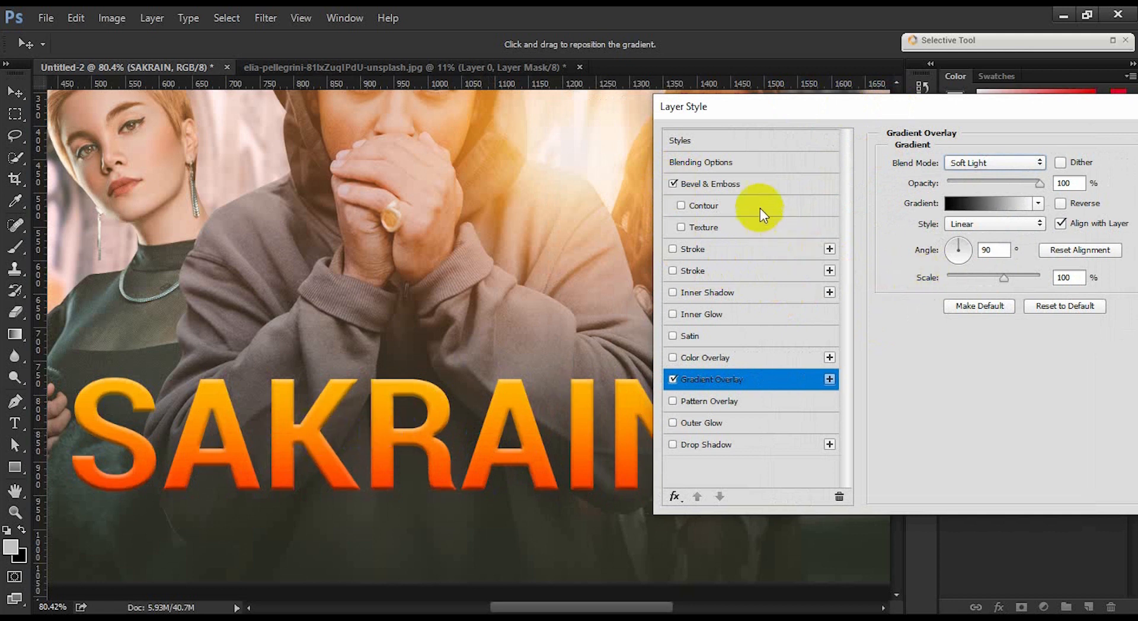
left_click(751, 189)
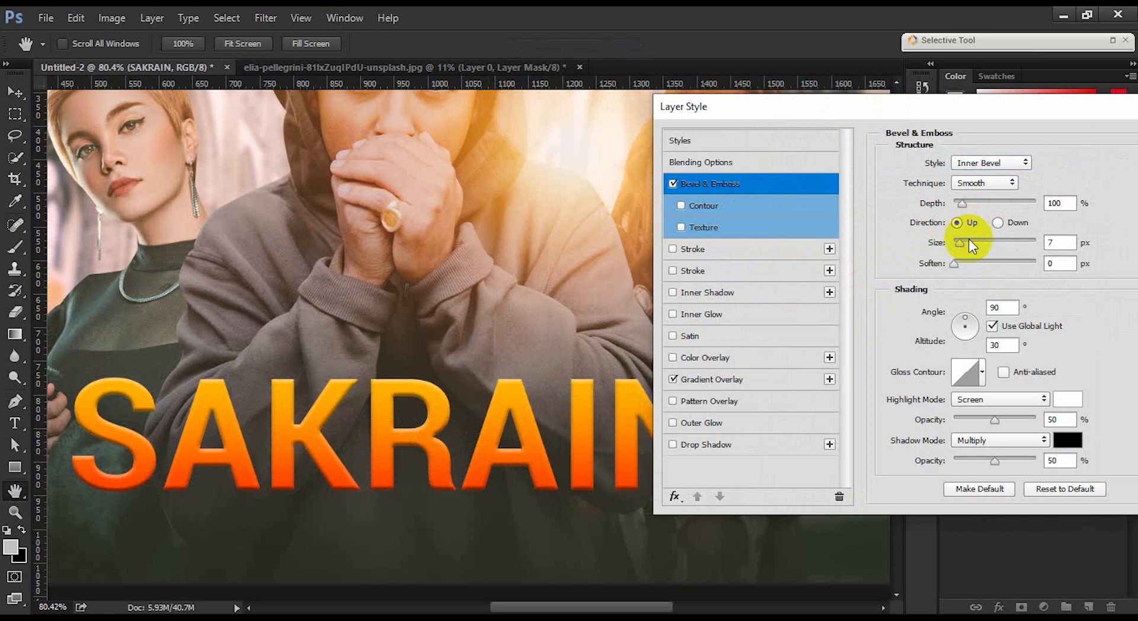
mouse_move(961, 243)
left_mouse_down()
mouse_move(973, 243)
mouse_move(956, 250)
left_mouse_up()
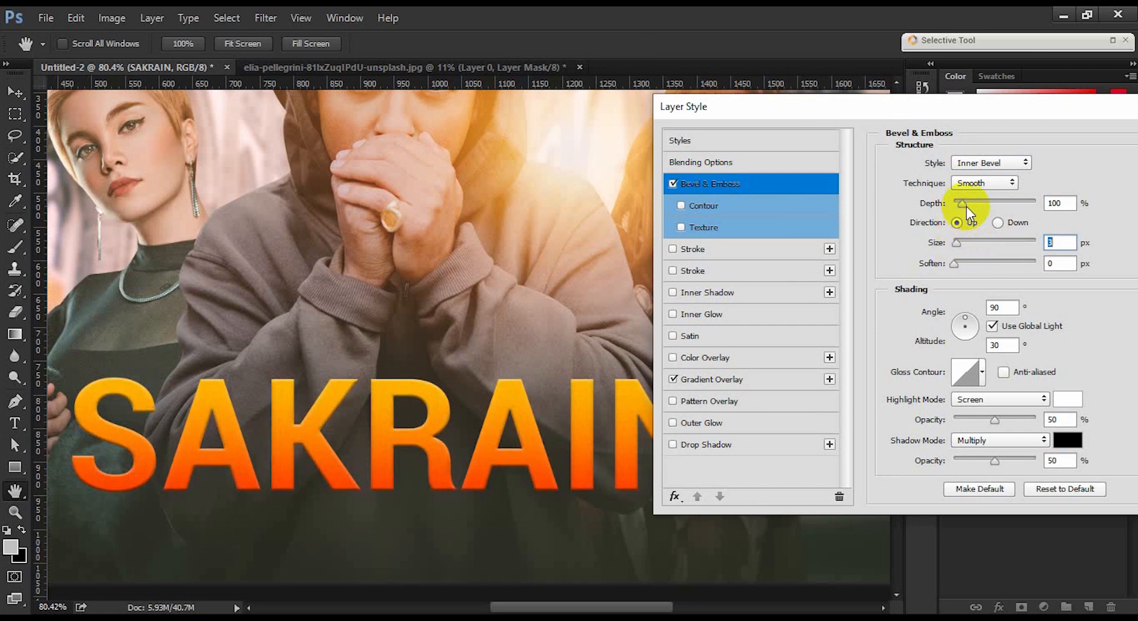
left_click_drag(964, 204, 1007, 201)
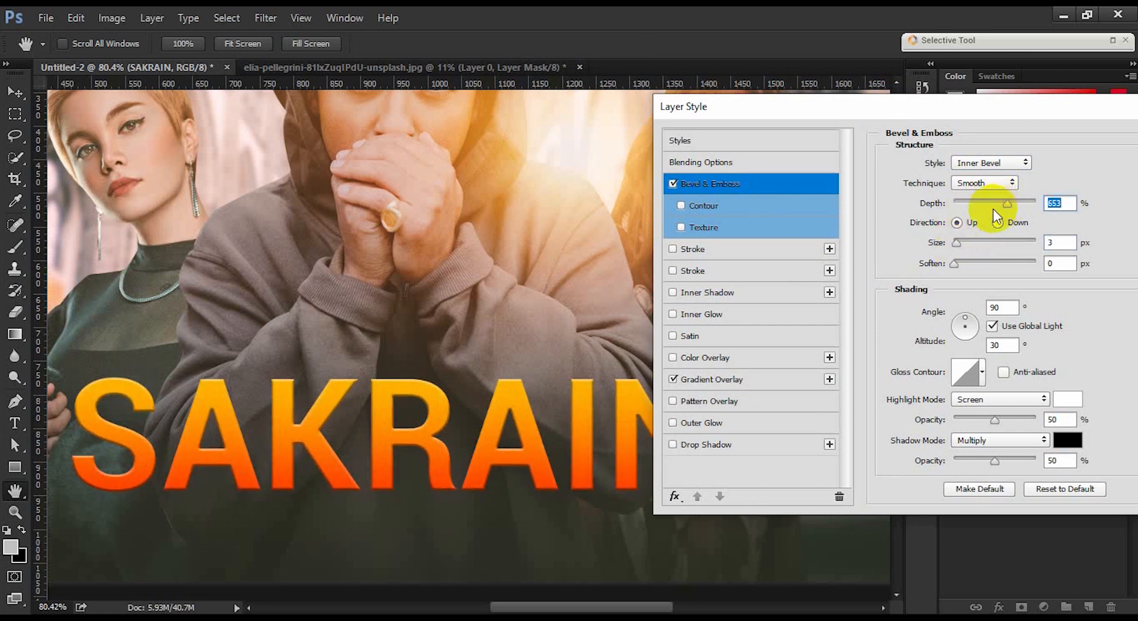
left_click_drag(910, 111, 862, 101)
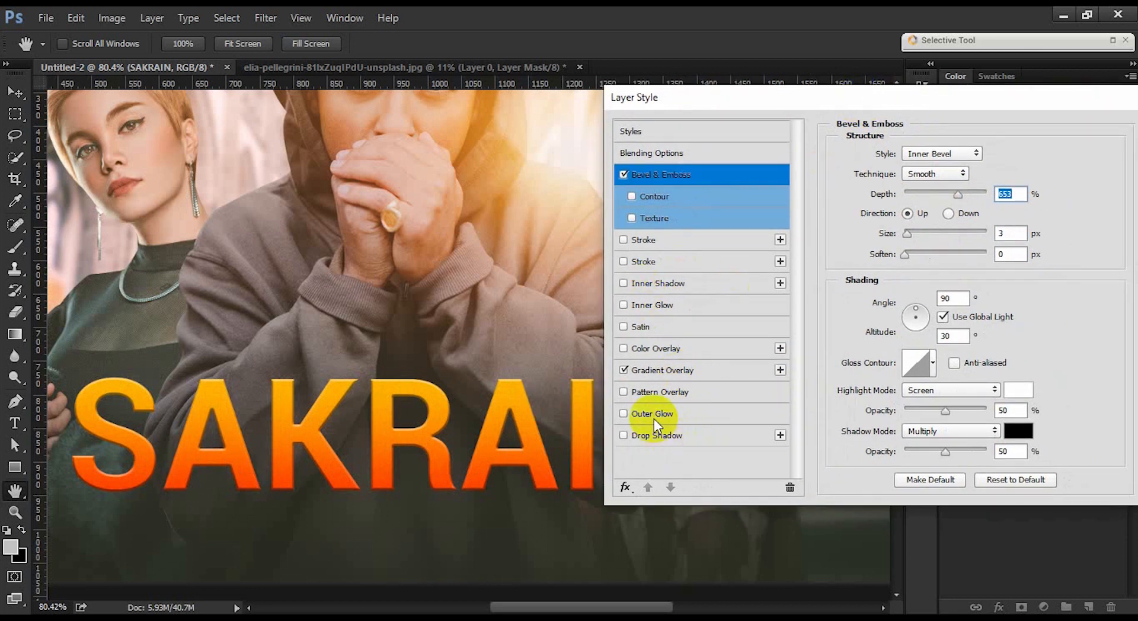
Step: Add an Inner Glow to the SAKRAIN title with Color Dodge blending, 70% opacity and 10 px size, and turn off Bevel & Emboss
left_click(668, 307)
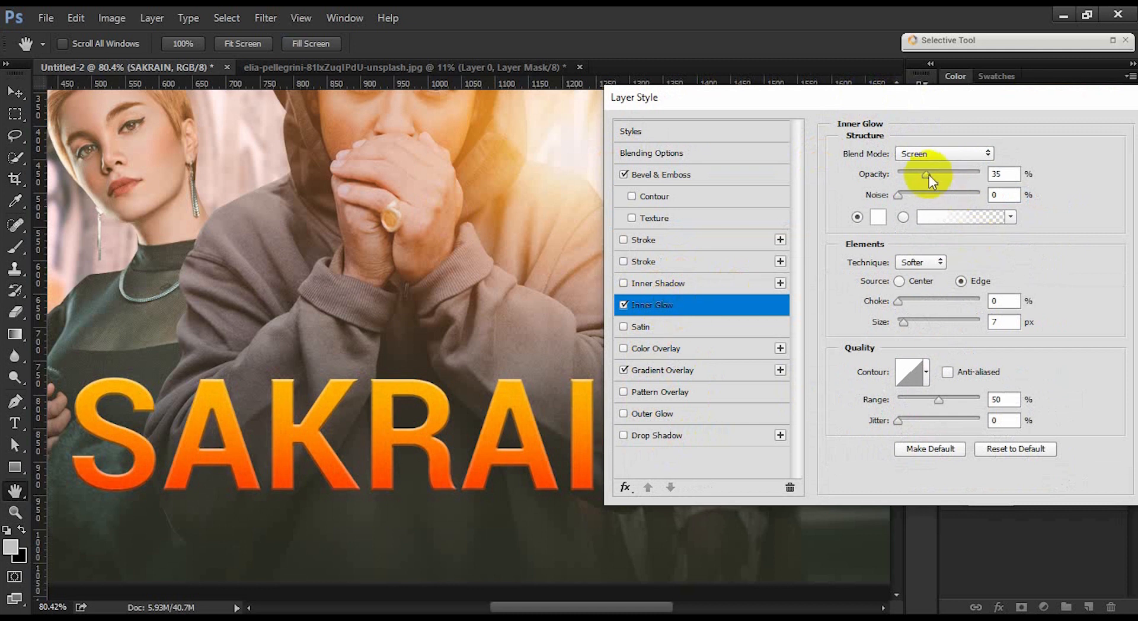
left_click_drag(926, 174, 958, 176)
left_click(937, 152)
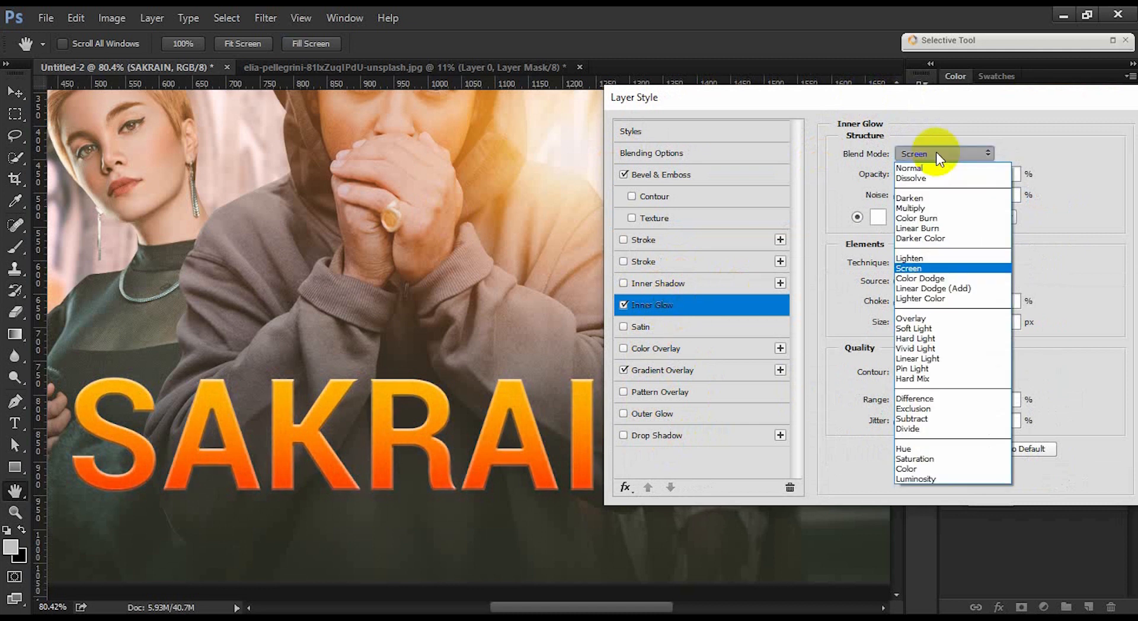
left_click(929, 277)
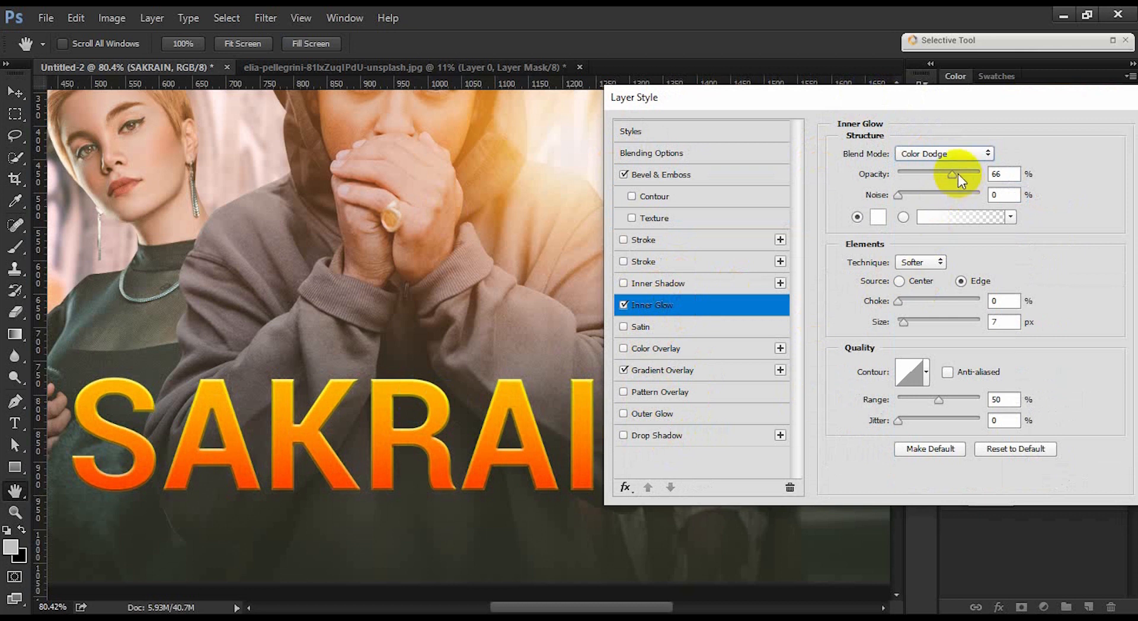
mouse_move(958, 174)
left_mouse_down()
mouse_move(986, 175)
mouse_move(943, 177)
mouse_move(958, 176)
left_mouse_up()
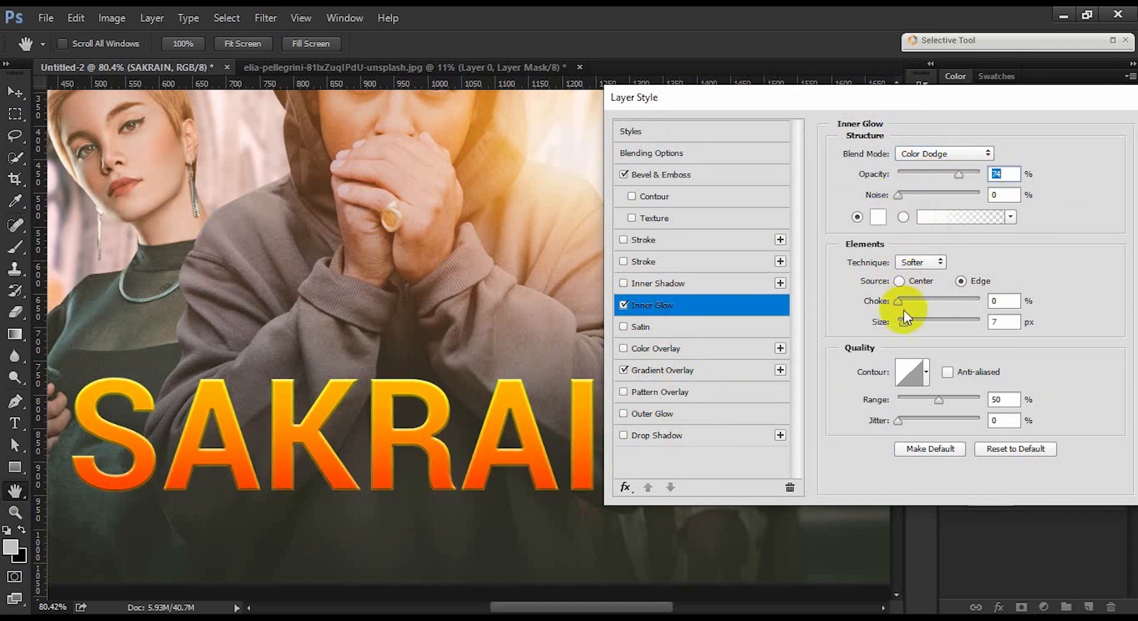
left_click_drag(903, 321, 906, 325)
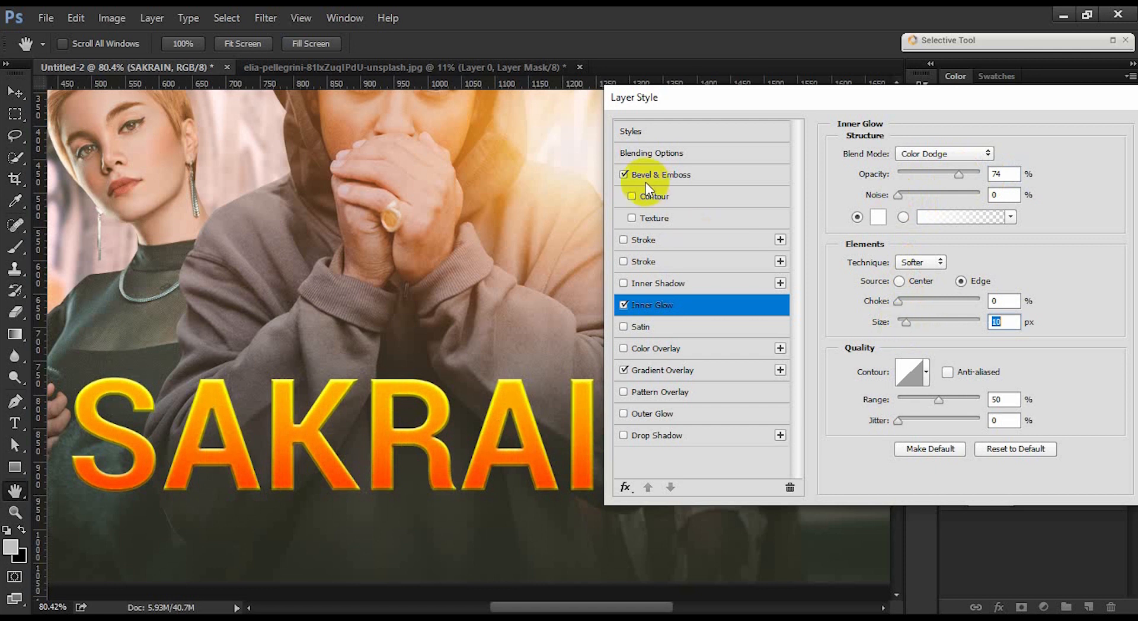
left_click(624, 175)
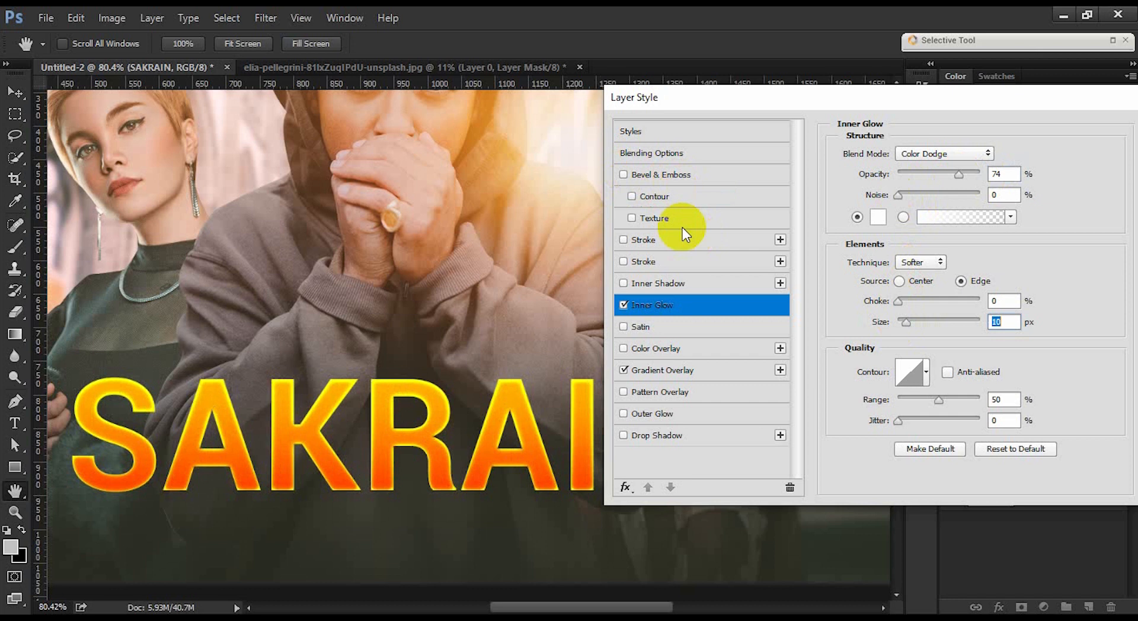
left_click_drag(959, 174, 956, 177)
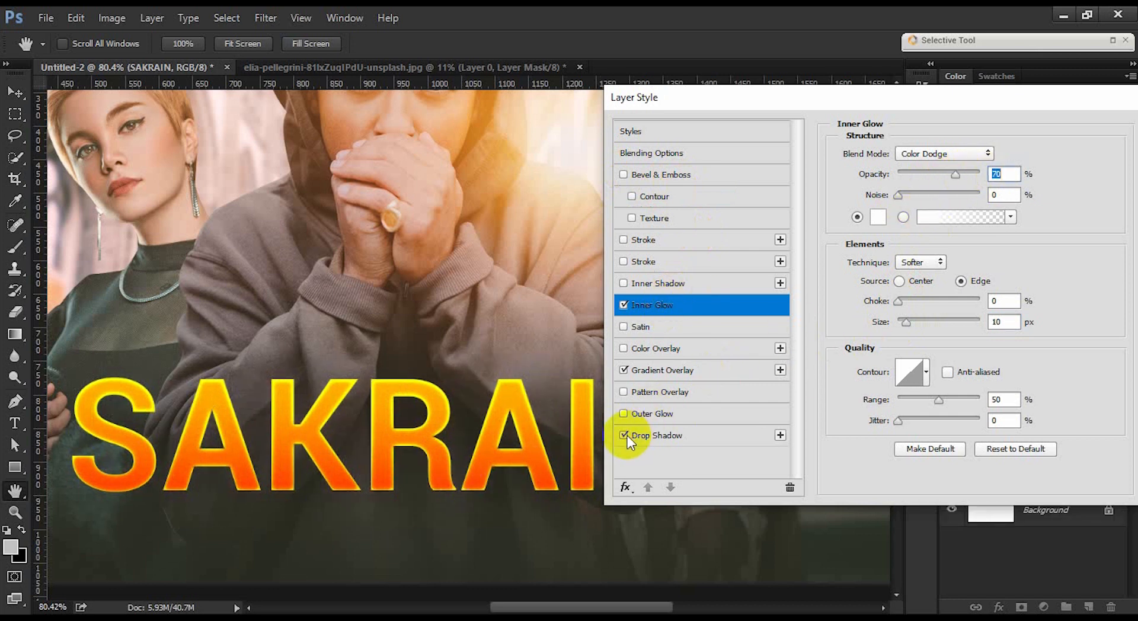
Step: Apply a Multiply Drop Shadow to the SAKRAIN title with 85% opacity, 0 px distance and 32 px size
left_click(643, 436)
left_click_drag(931, 177, 966, 175)
left_click_drag(940, 271, 913, 280)
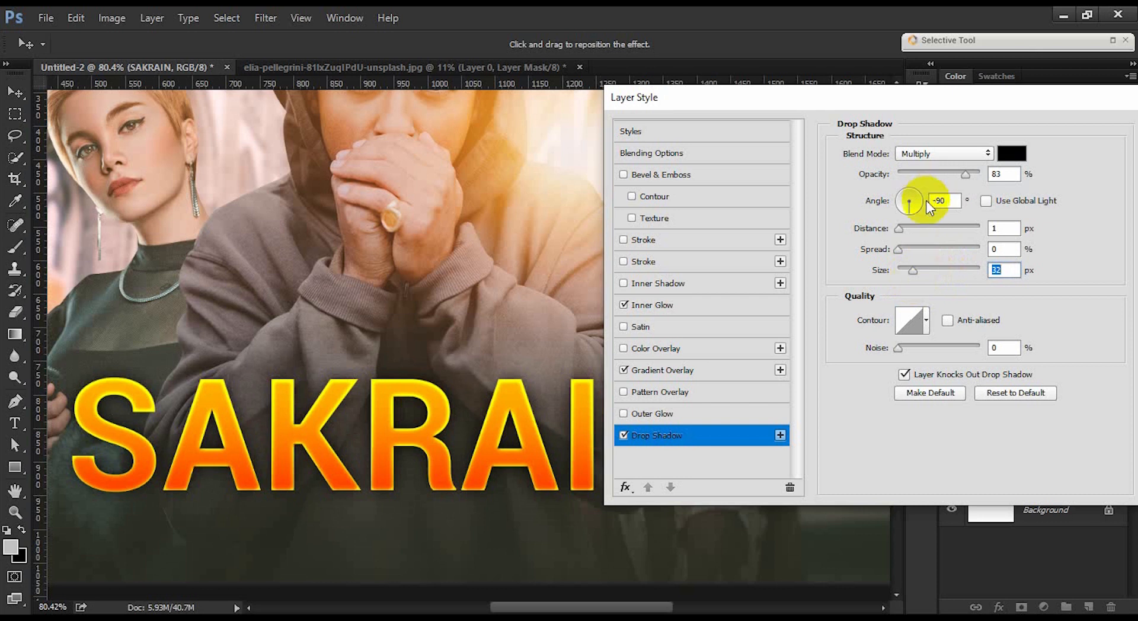
left_click_drag(901, 228, 897, 230)
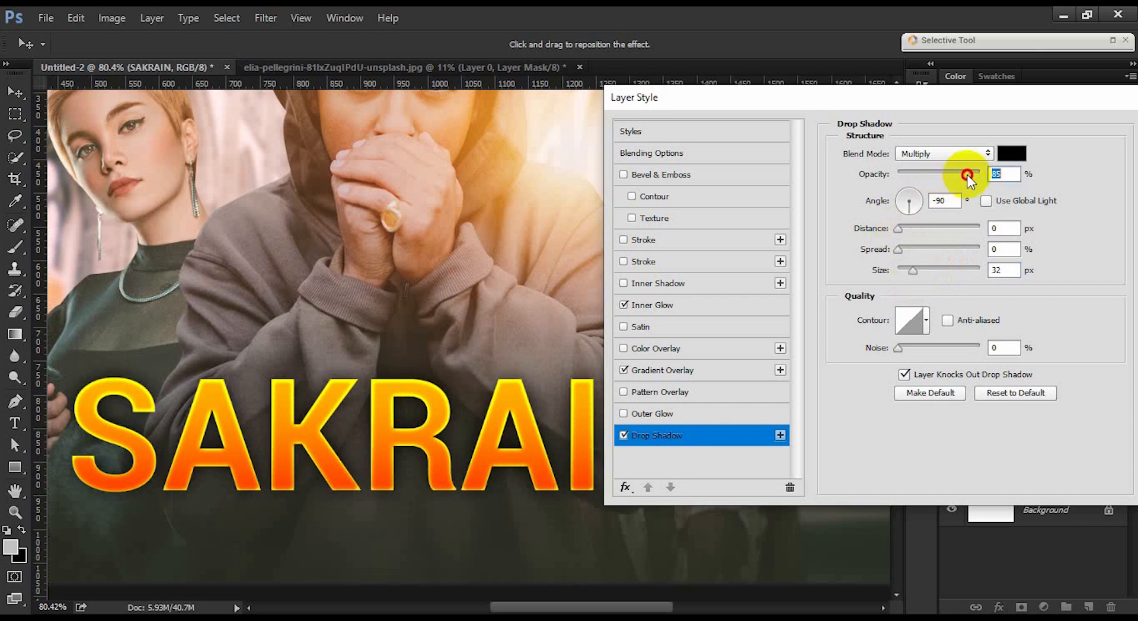
left_click(916, 270)
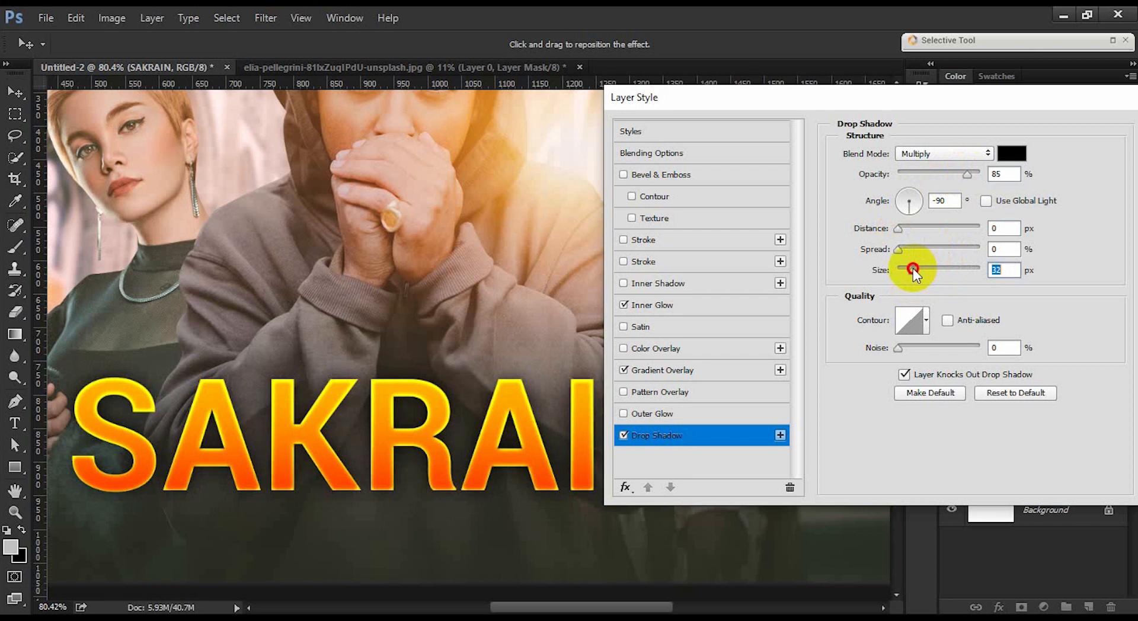
left_click_drag(948, 98, 780, 102)
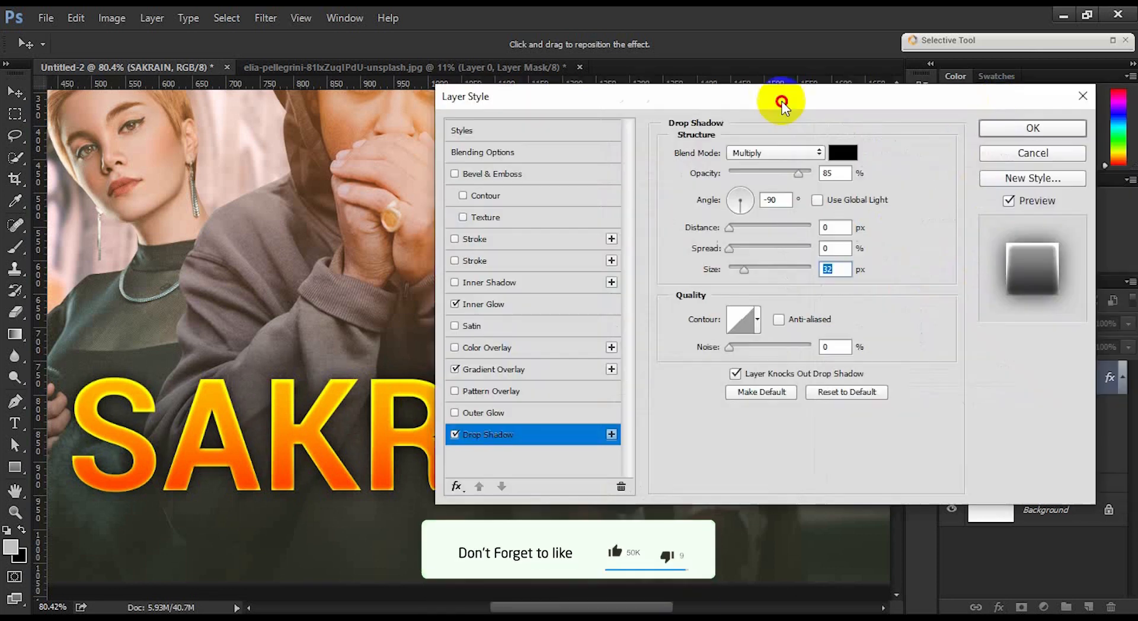
left_click(934, 127)
key("ctrl+0")
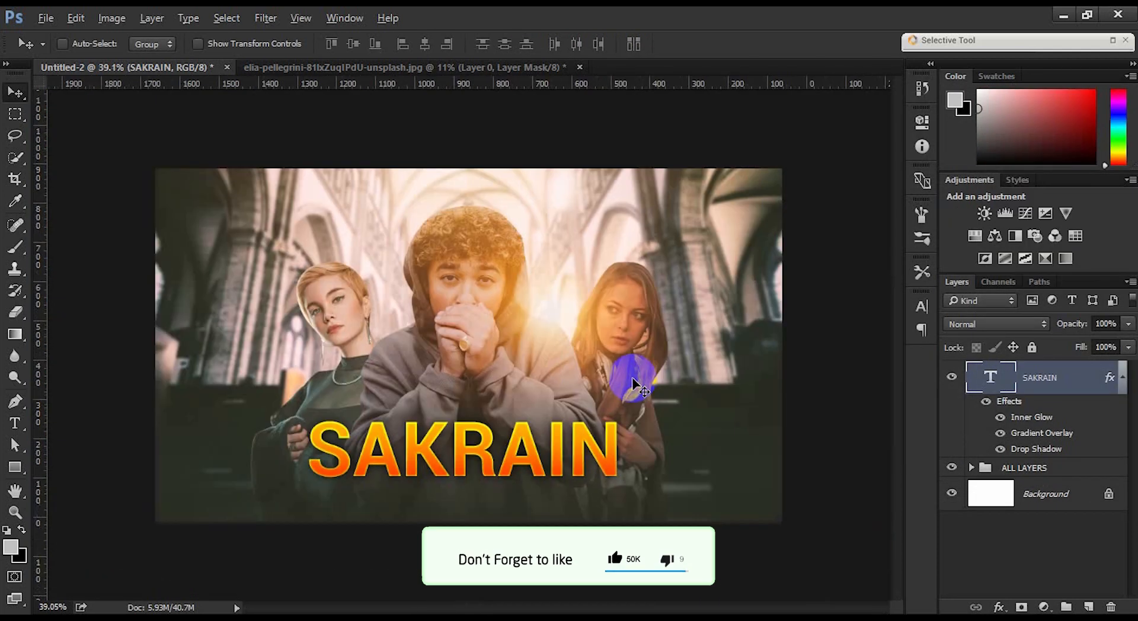
Step: Collapse the SAKRAIN layer's effects list and duplicate the styled title layer
scroll(512, 479, "up", 4)
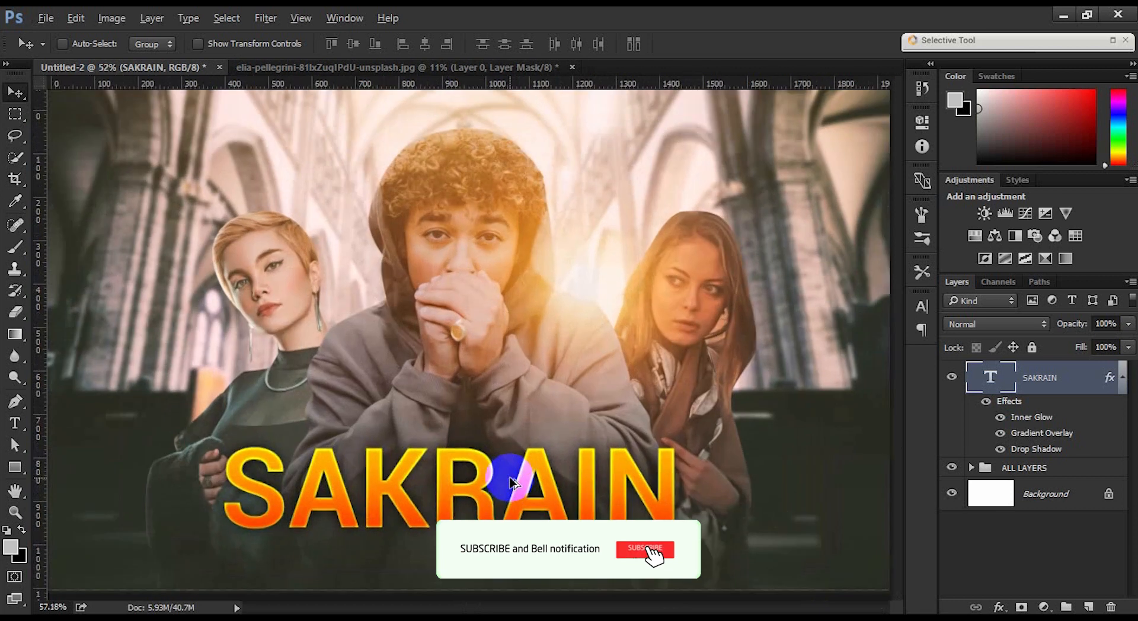
scroll(510, 478, "down", 2)
scroll(509, 478, "up", 4)
left_click_drag(567, 451, 595, 420)
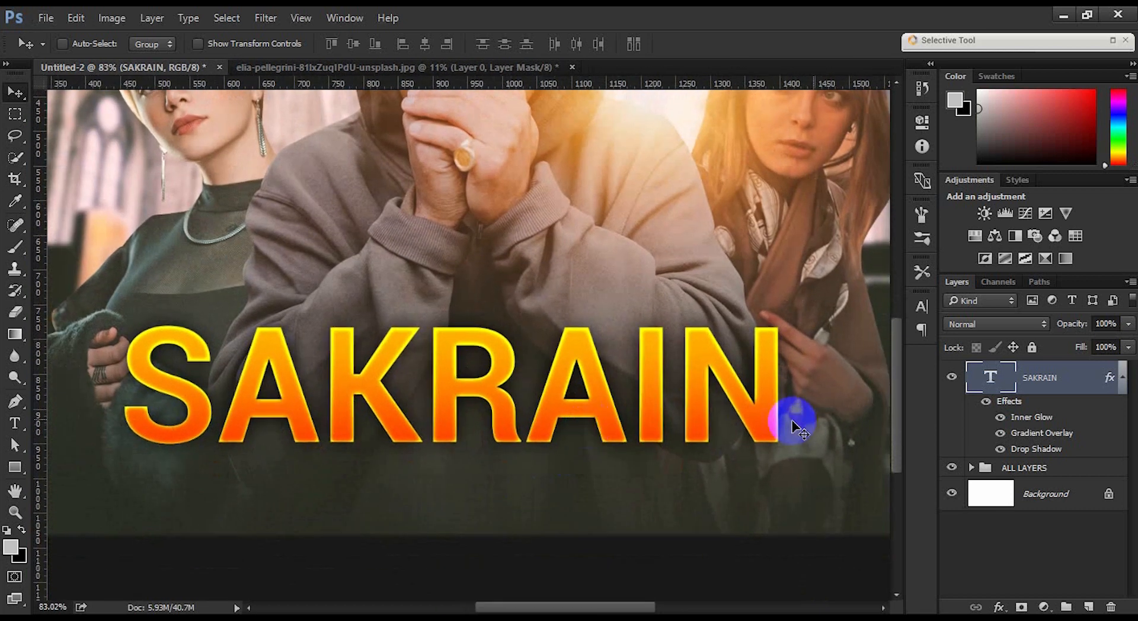
left_click(1121, 378)
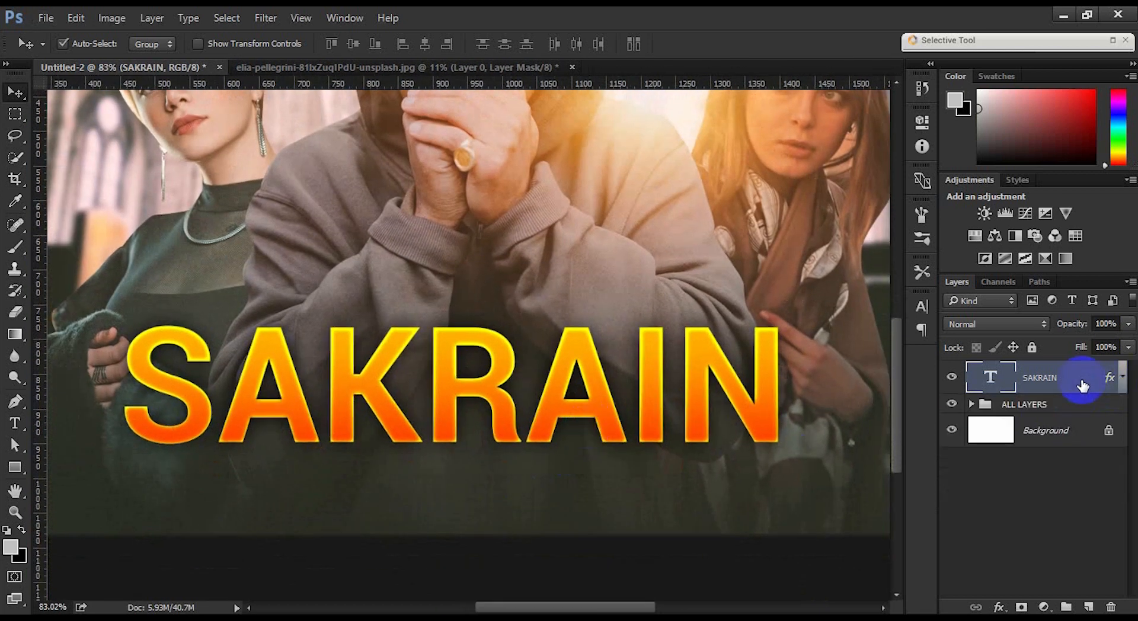
key("ctrl+j")
left_click(1081, 384, "ctrl")
Step: Change the text color of the lower, original SAKRAIN layer to black
double_click(993, 412)
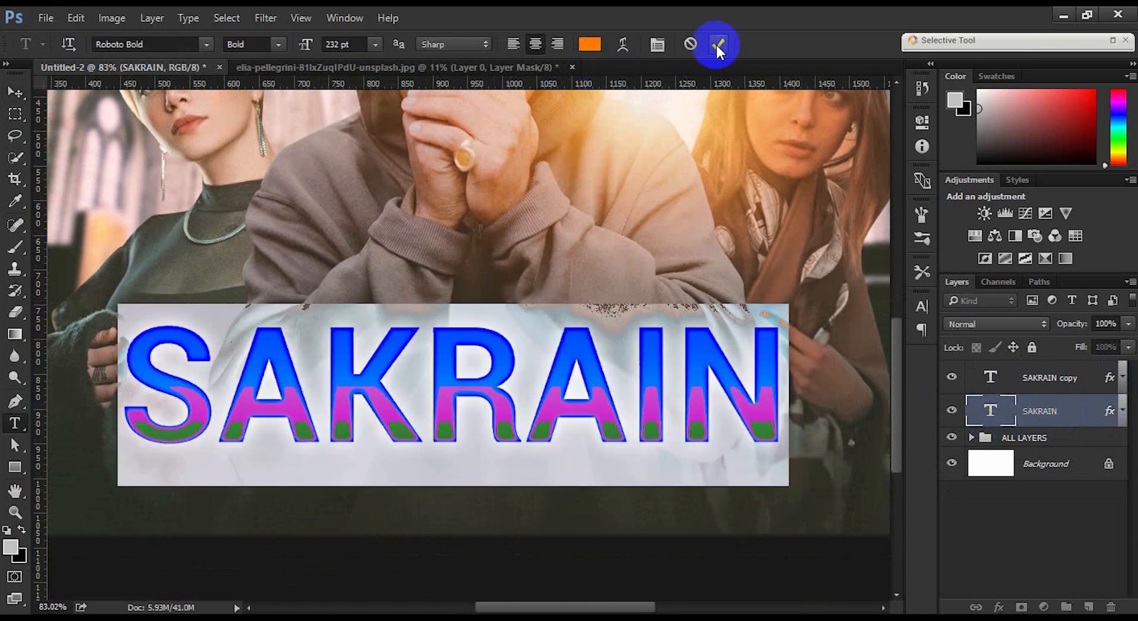
left_click(592, 44)
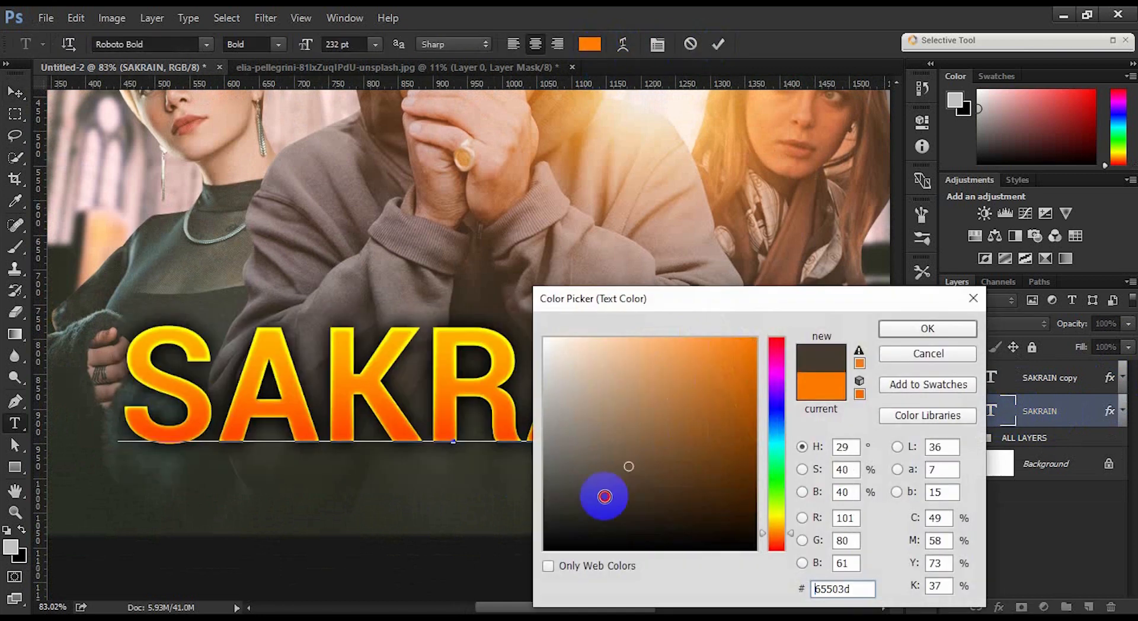
left_click_drag(605, 496, 506, 573)
left_click(928, 329)
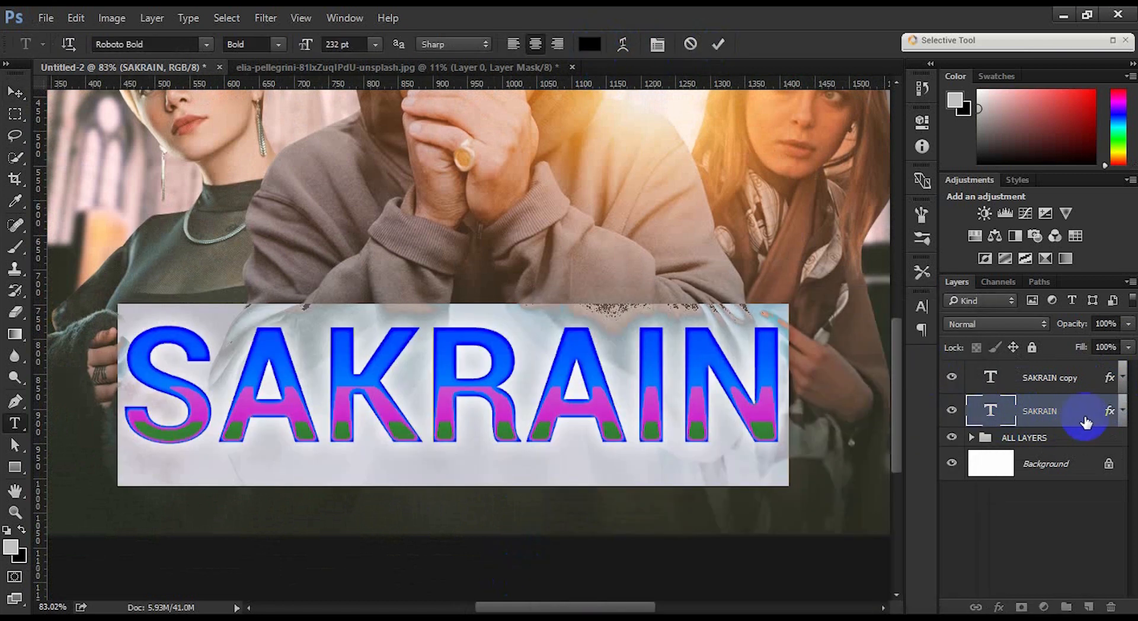
key("ctrl+Return")
key("v")
Step: Add a black Stroke of 18 px, centered, at 73% opacity to the lower SAKRAIN layer
double_click(1087, 415)
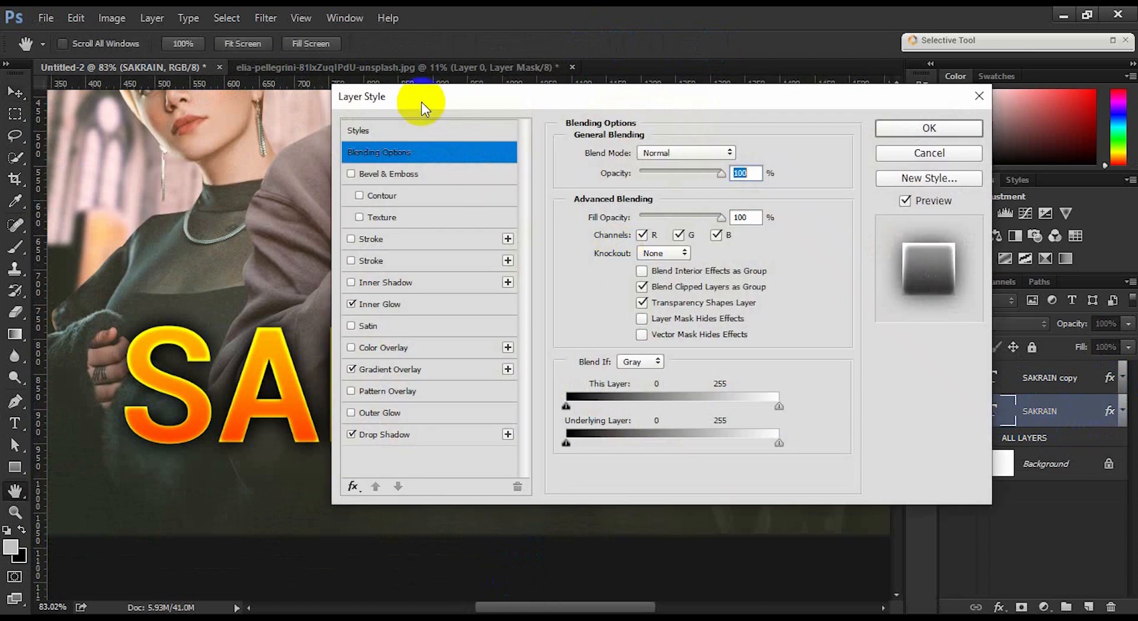
left_click_drag(422, 102, 694, 115)
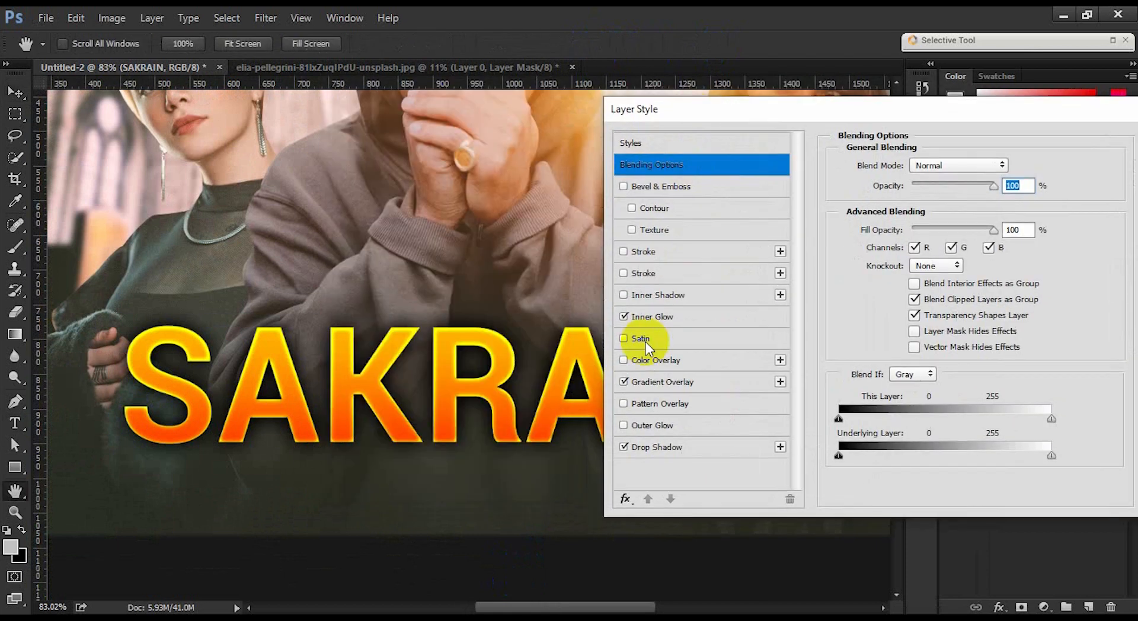
left_click(646, 257)
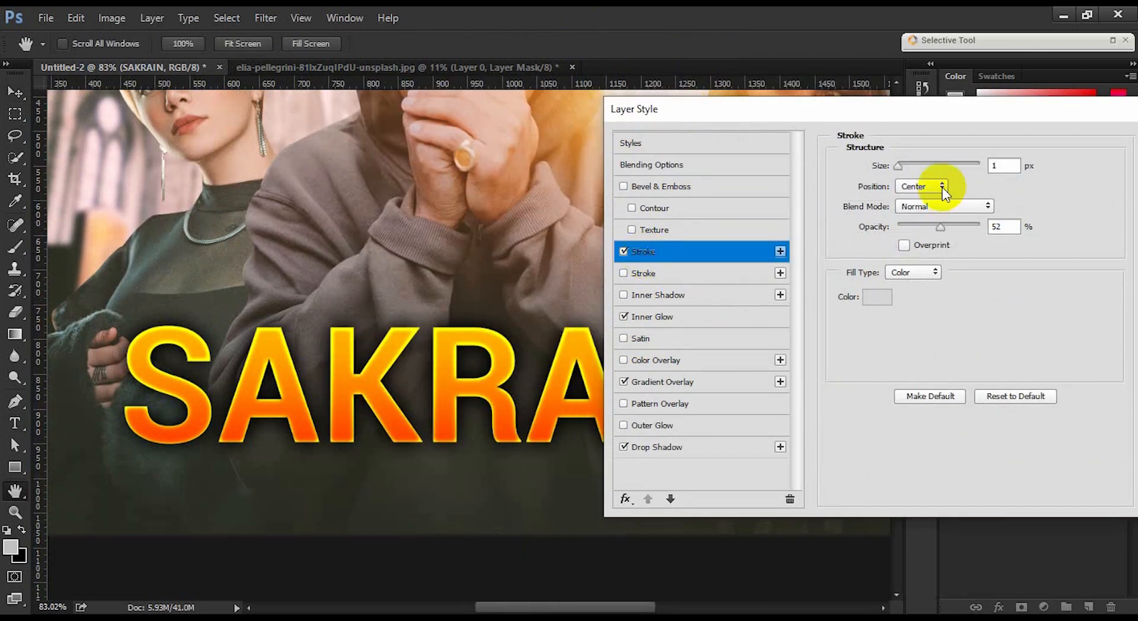
left_click(876, 296)
left_click(625, 534)
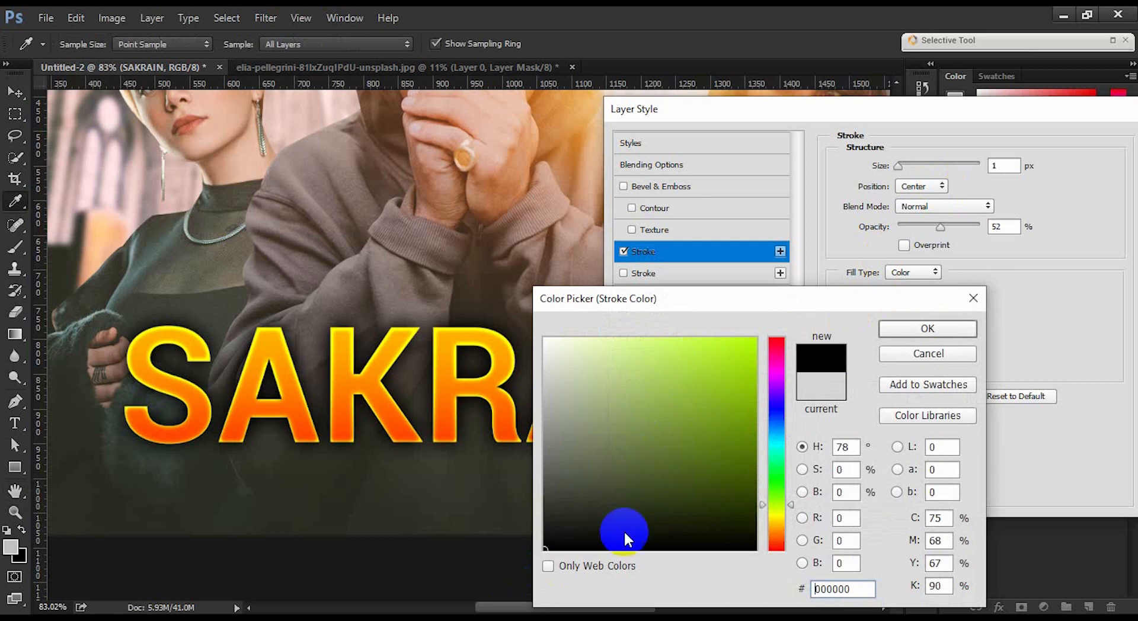
left_click(890, 330)
left_click_drag(899, 166, 909, 169)
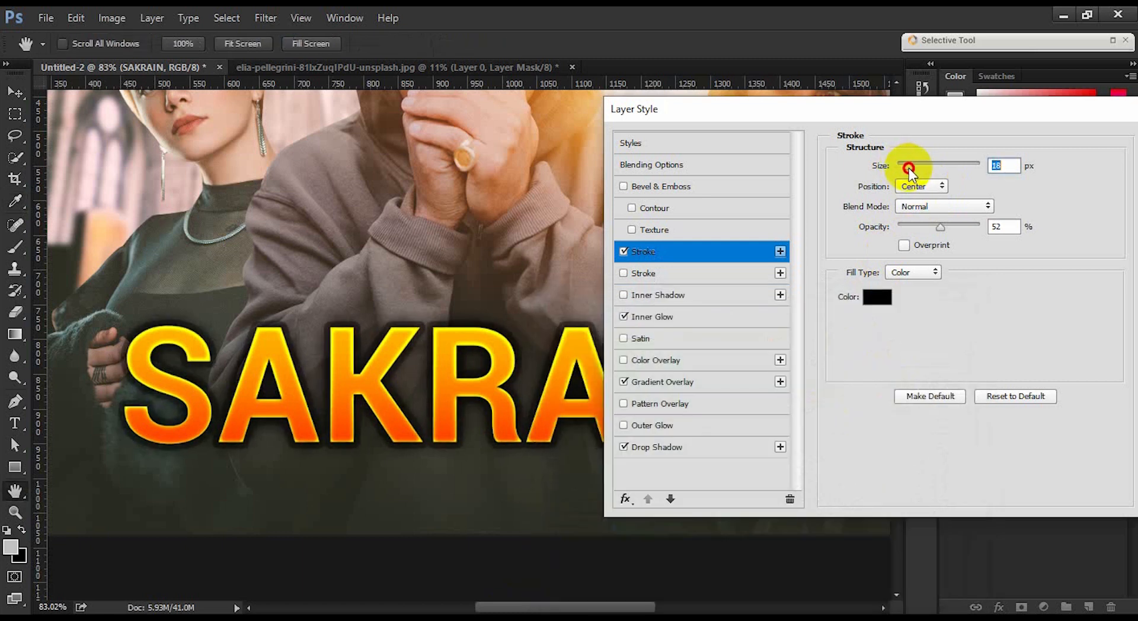
left_click_drag(940, 223, 960, 242)
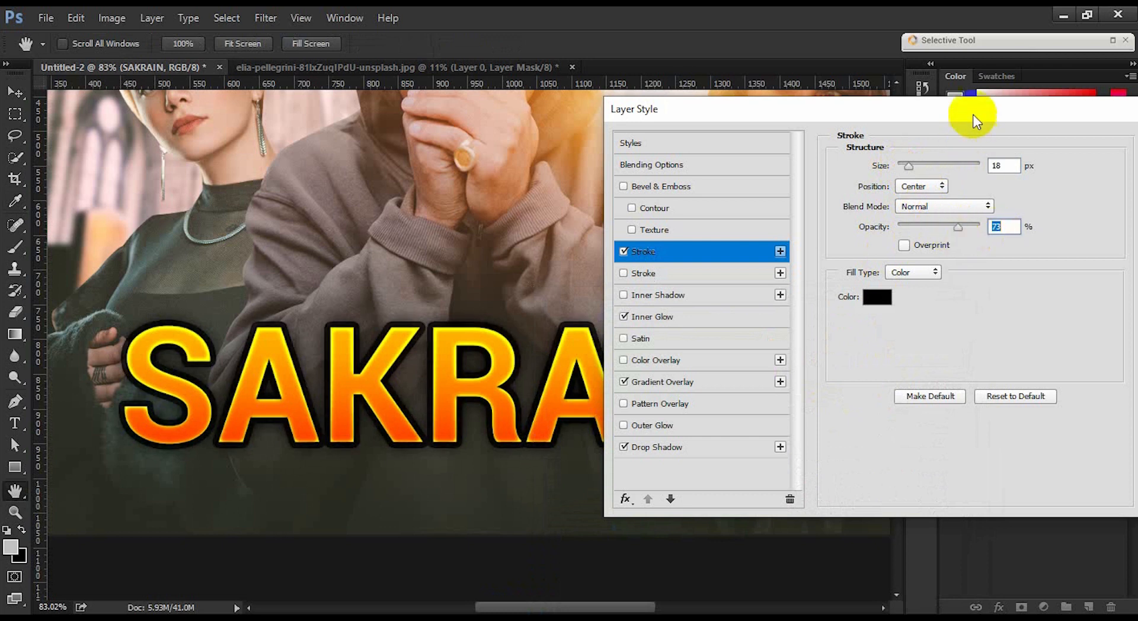
left_click_drag(972, 121, 959, 122)
left_click_drag(1065, 120, 1008, 132)
left_click(1010, 135)
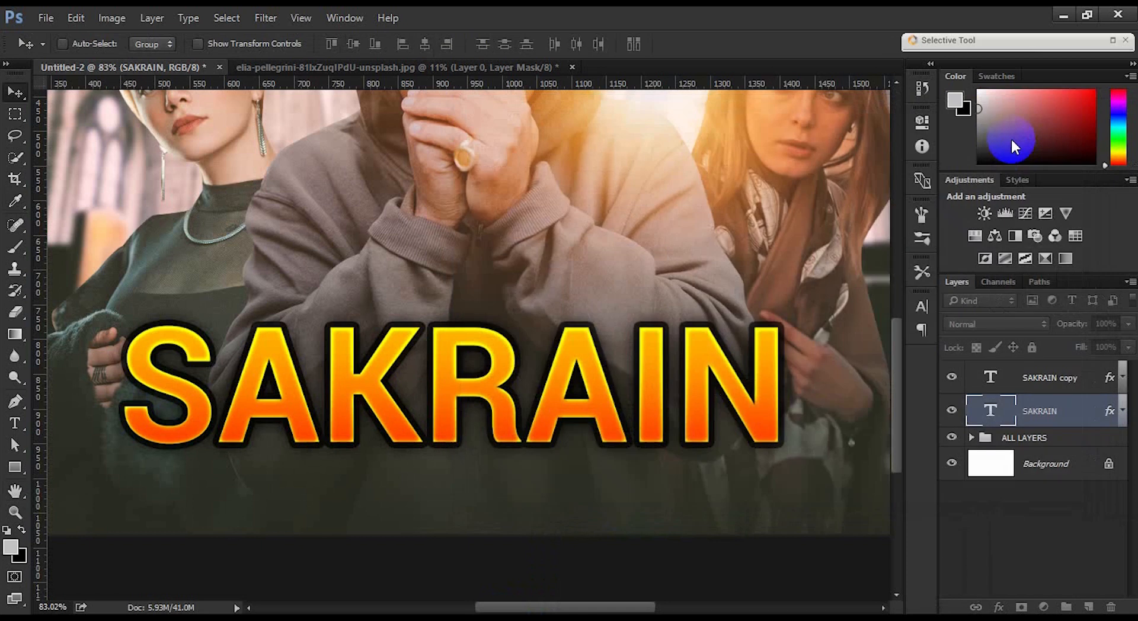
Step: Nudge the lower SAKRAIN layer slightly downward so its black outline sits as a thick edge beneath the orange letters
key("Down")
key("Down")
key("Down")
key("Down")
key("Down")
key("Down")
key("Down")
key("Down")
key("Down")
key("Down")
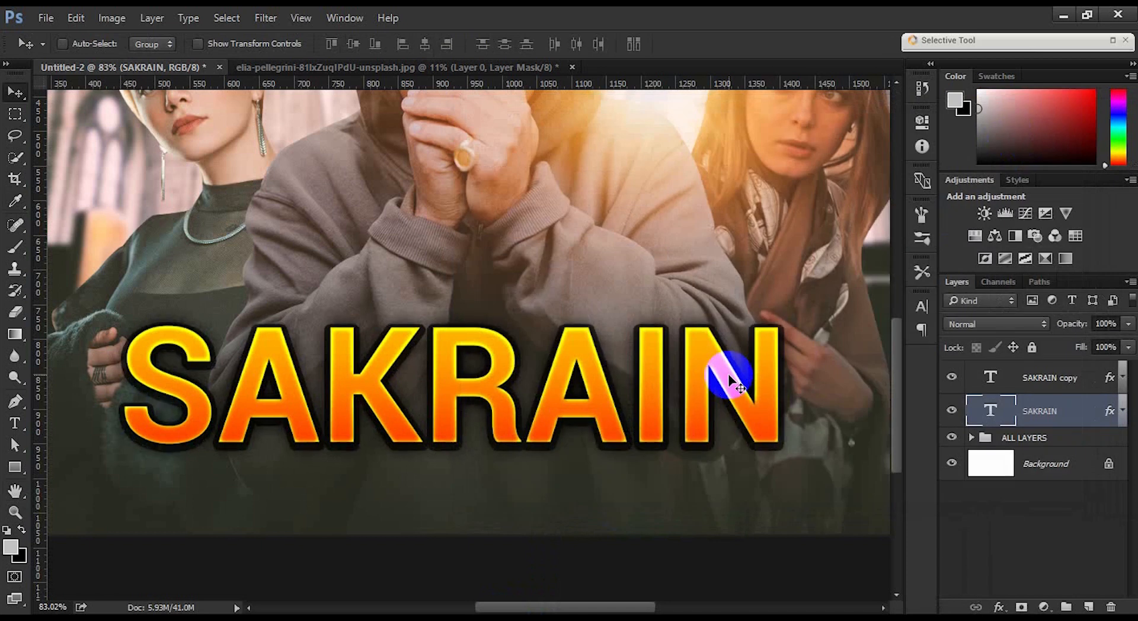
key("Down")
key("Down")
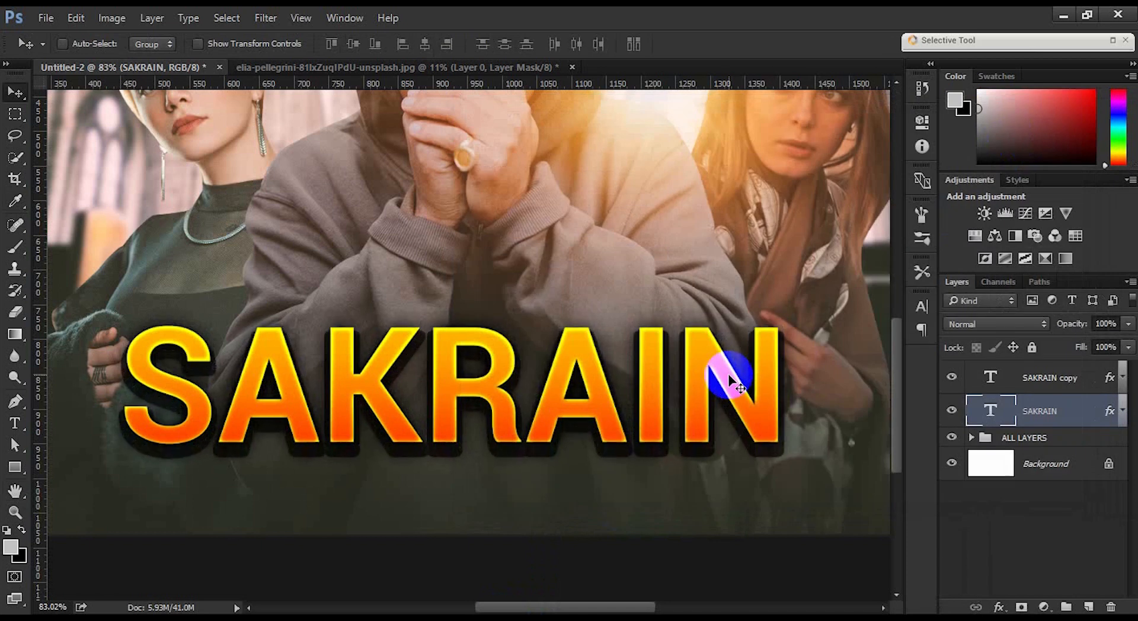
key("Up")
key("Up")
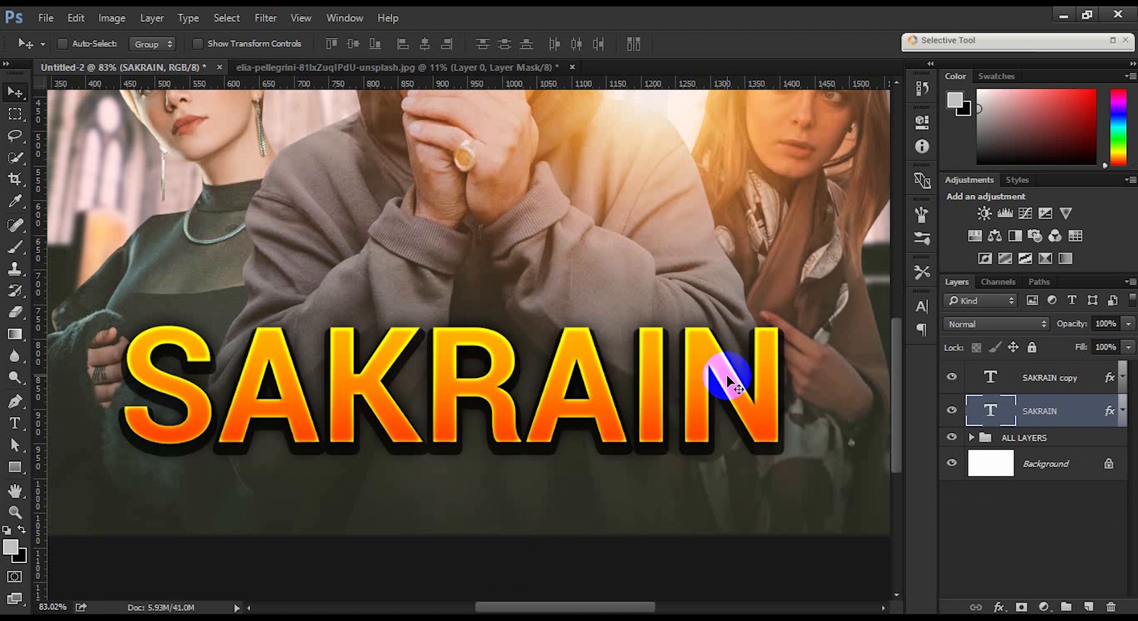
key("Up")
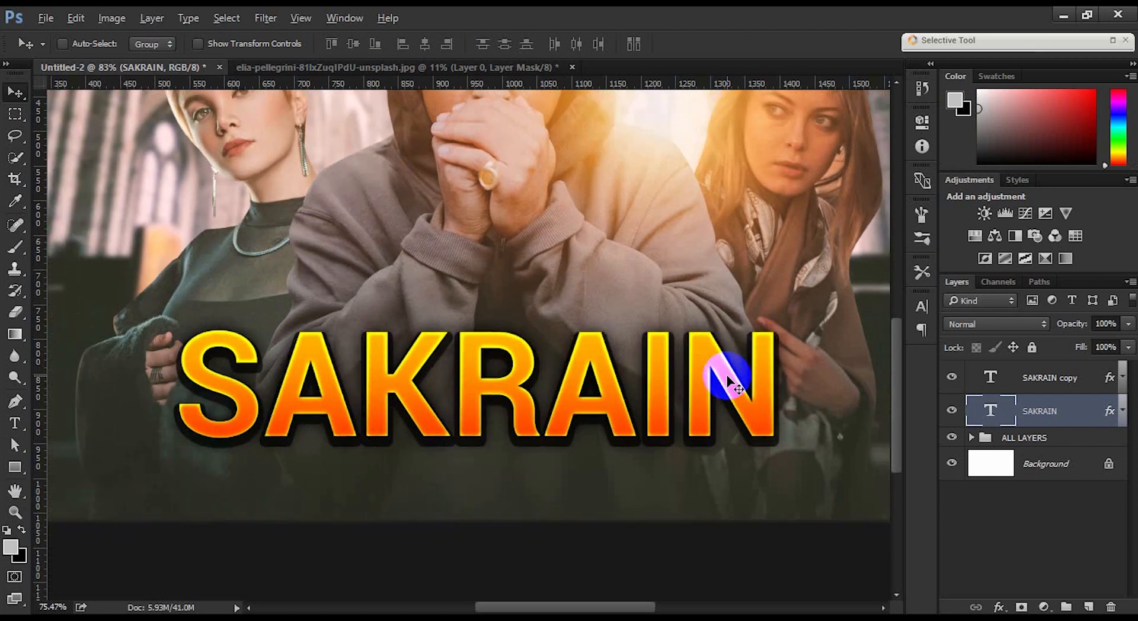
Step: Select both SAKRAIN text layers and scale them down together to a text size of about 211 pt
scroll(730, 381, "down", 3)
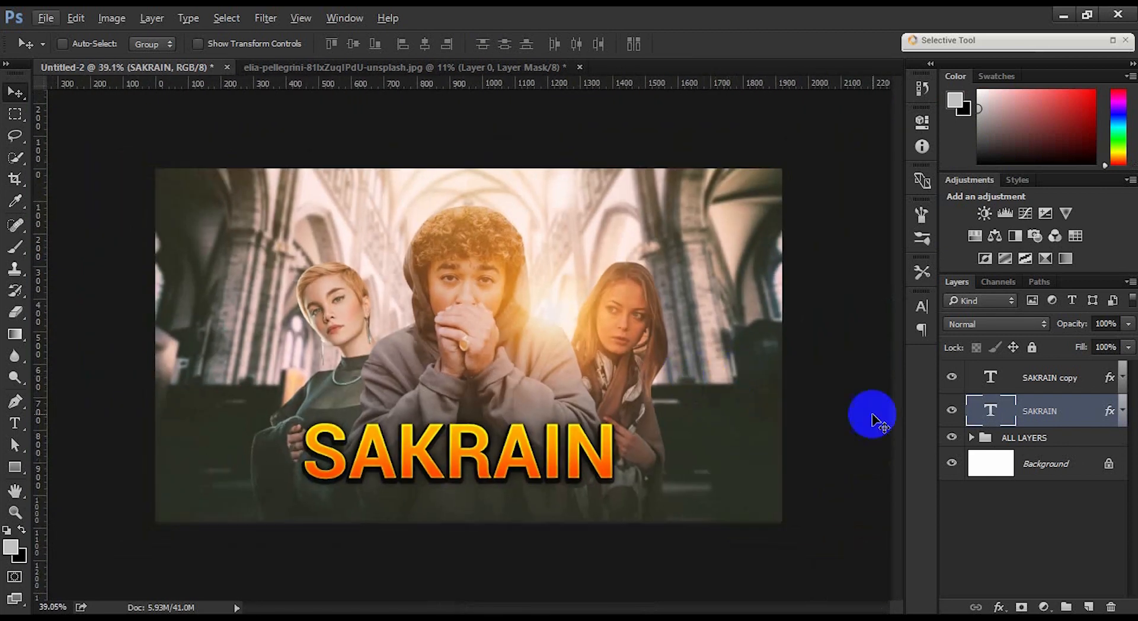
left_click(1068, 379, "shift")
key("ctrl+t")
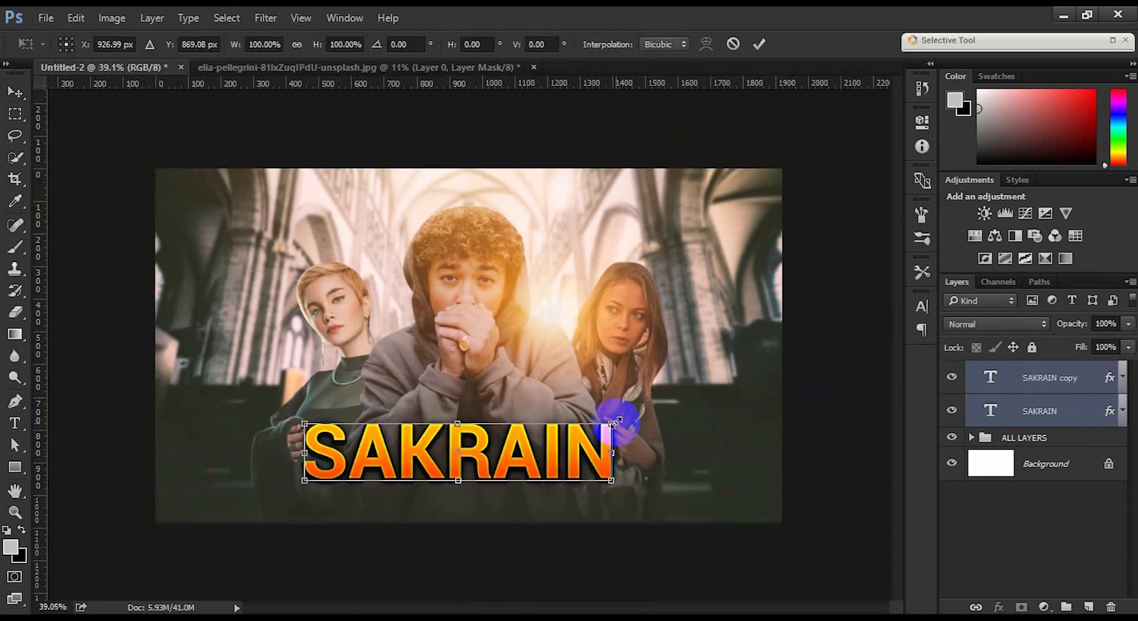
mouse_move(611, 424)
left_mouse_down()
mouse_move(600, 427)
mouse_move(610, 406)
left_mouse_up()
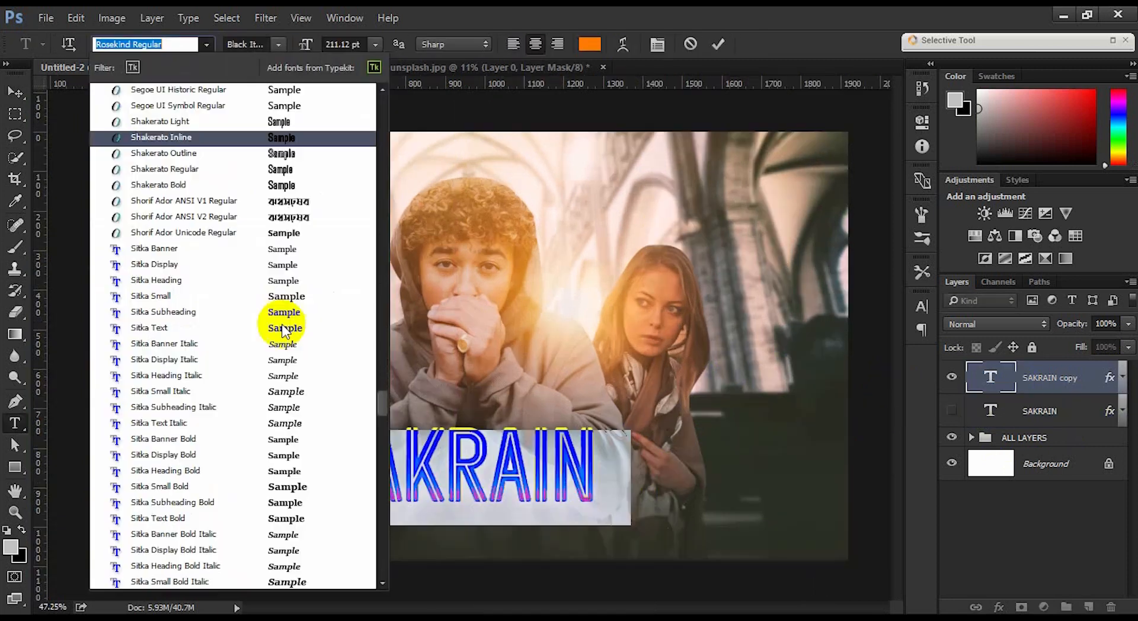
Step: Change the upper SAKRAIN title's font to Summer Blaster Italic and shift the title slightly down
scroll(284, 331, "down", 3)
scroll(284, 331, "down", 8)
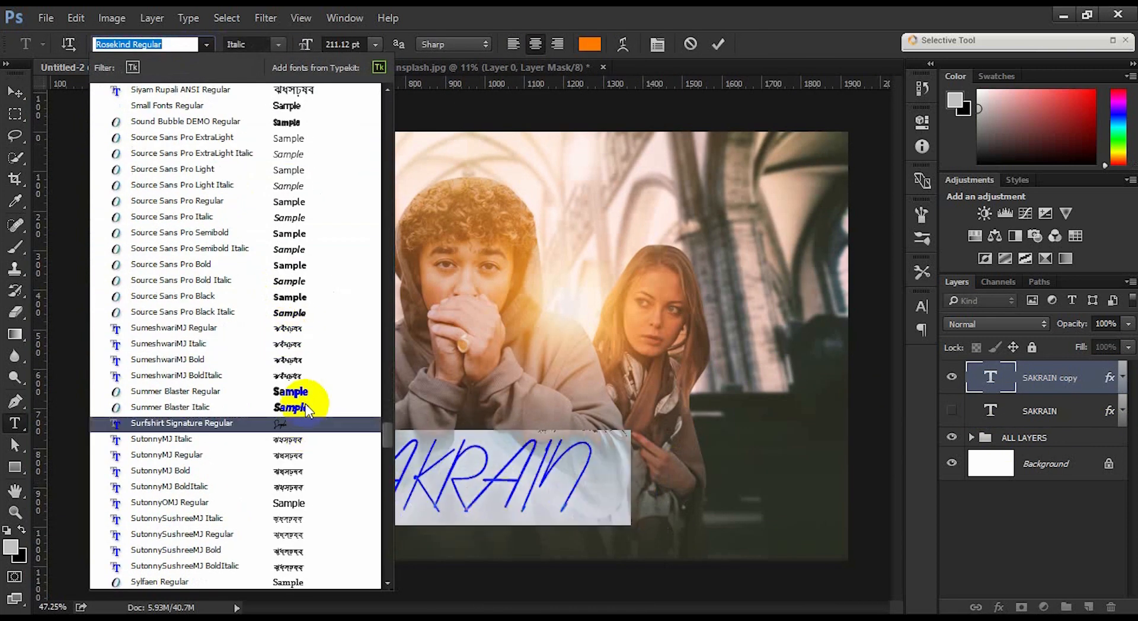
left_click(304, 405)
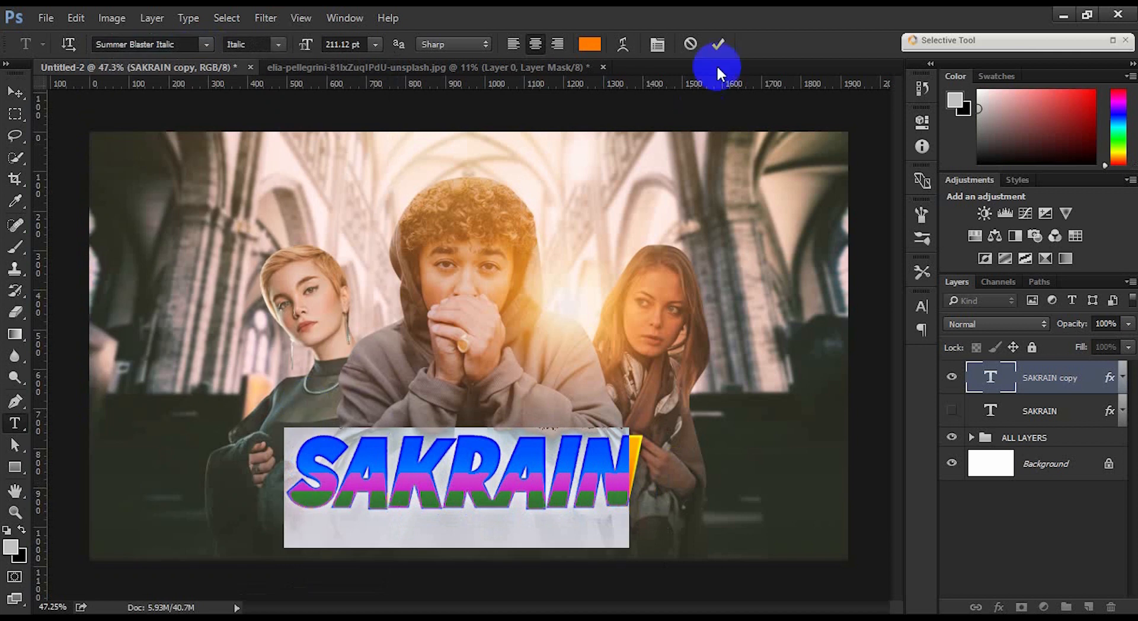
left_click(718, 44)
key("v")
left_click_drag(560, 454, 566, 463)
left_click(1026, 391)
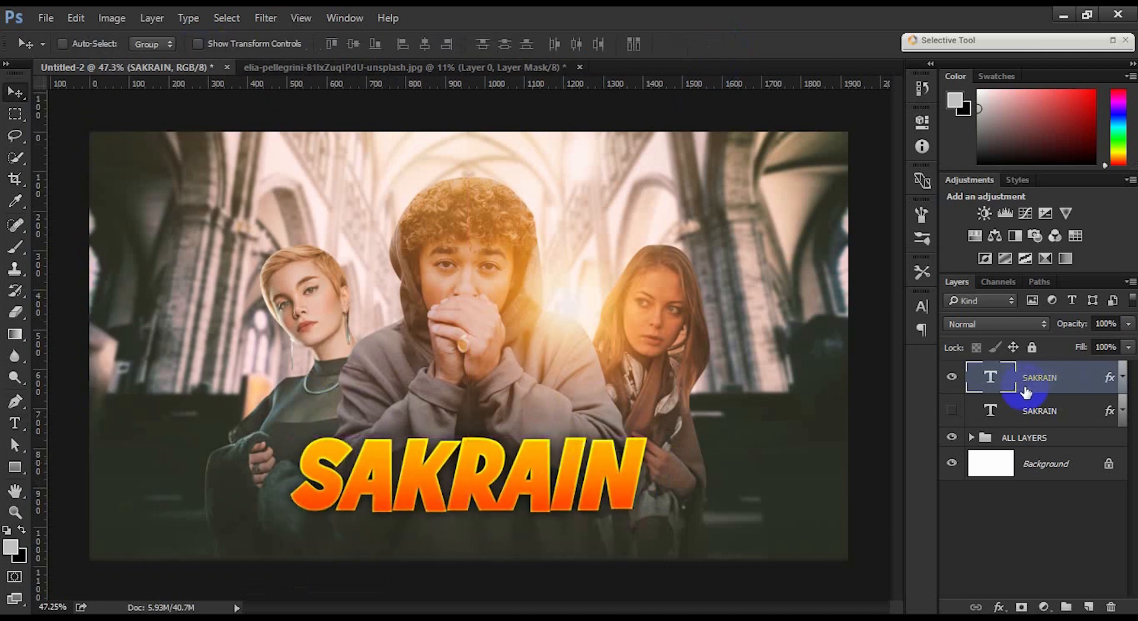
Step: Show the lower SAKRAIN text layer again and change its font to Summer Blaster Italic to match the upper one
double_click(996, 384)
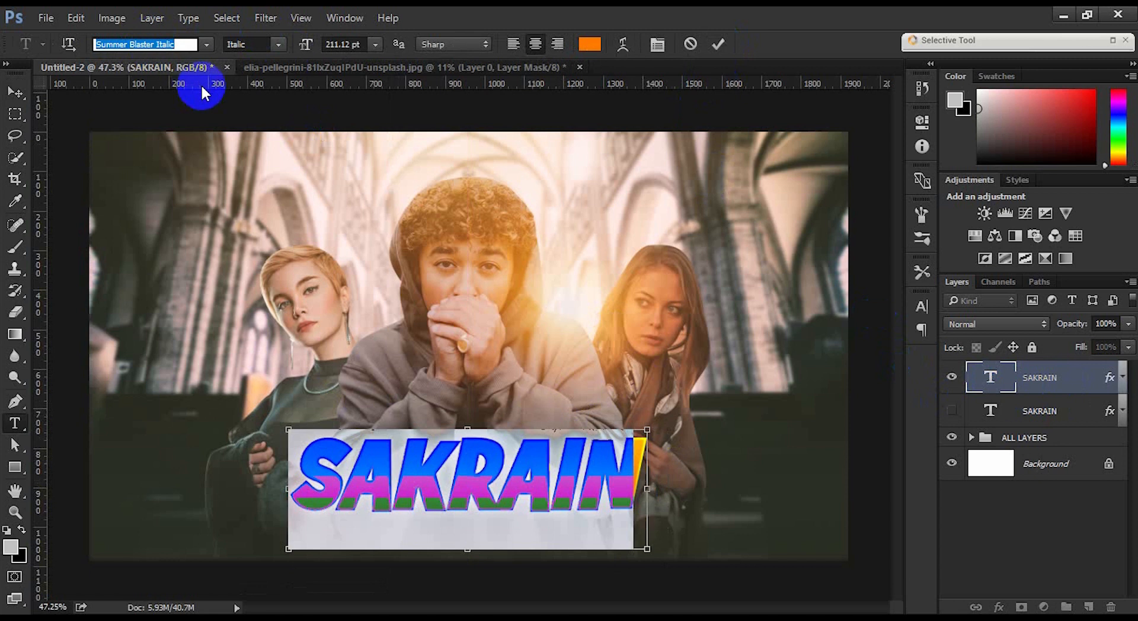
left_click(1020, 437)
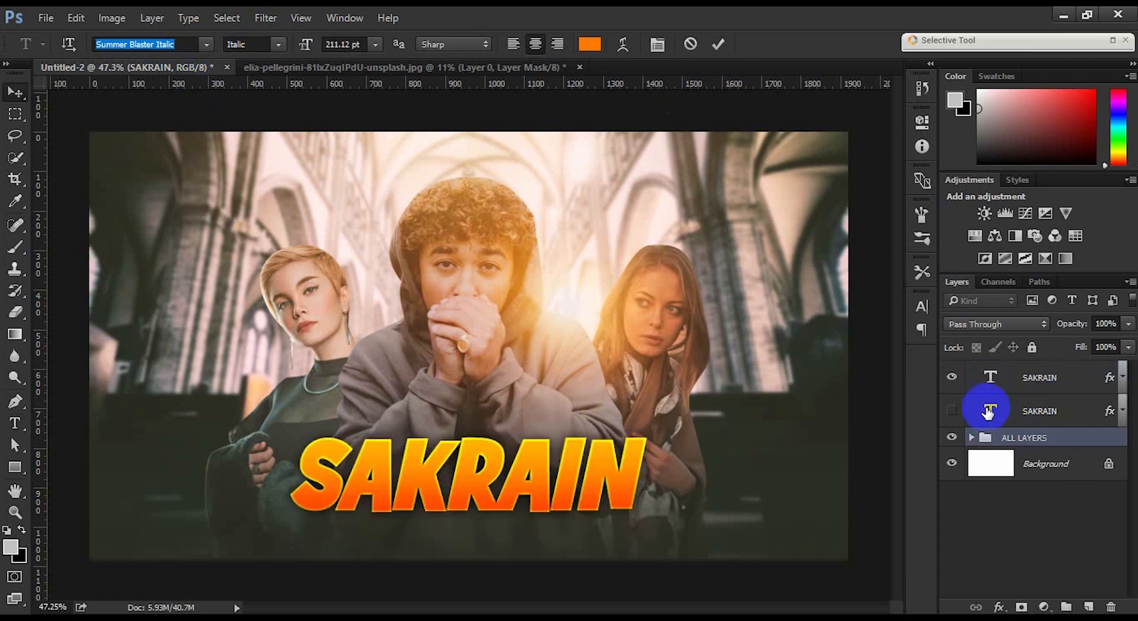
left_click(952, 410)
double_click(975, 414)
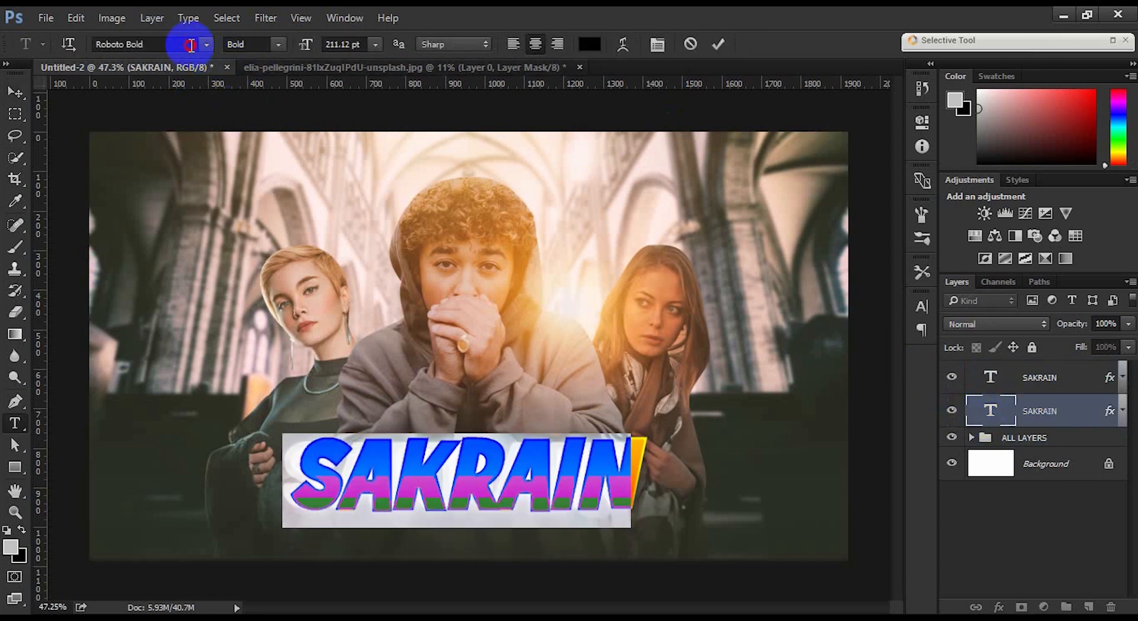
left_click(189, 43)
type("Summer Blaster Italic")
left_click(155, 91)
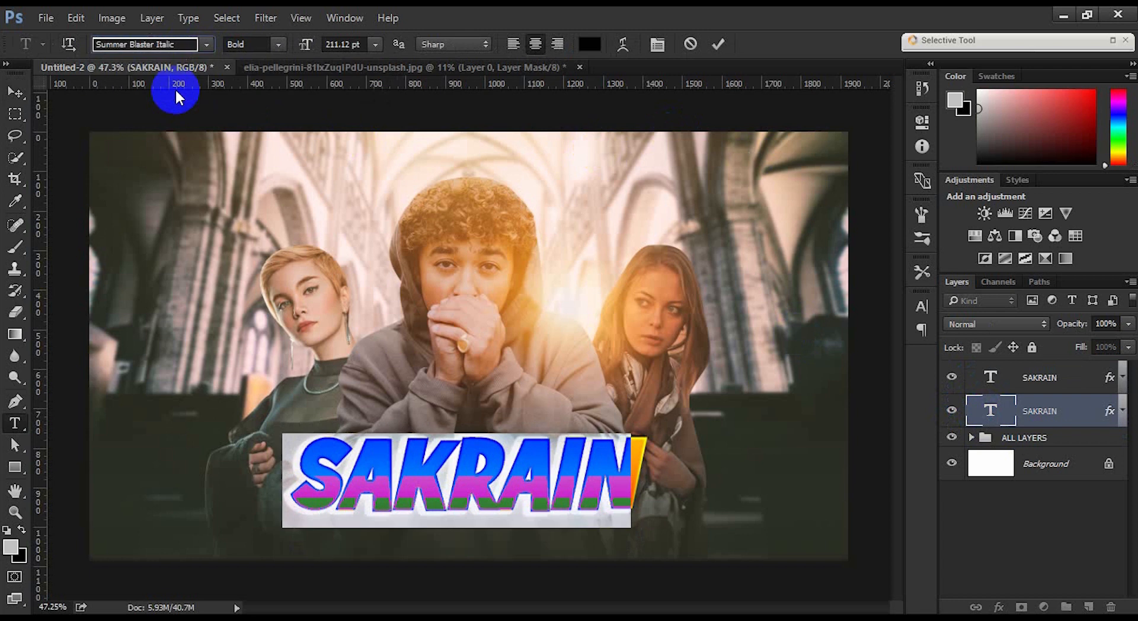
left_click(11, 93)
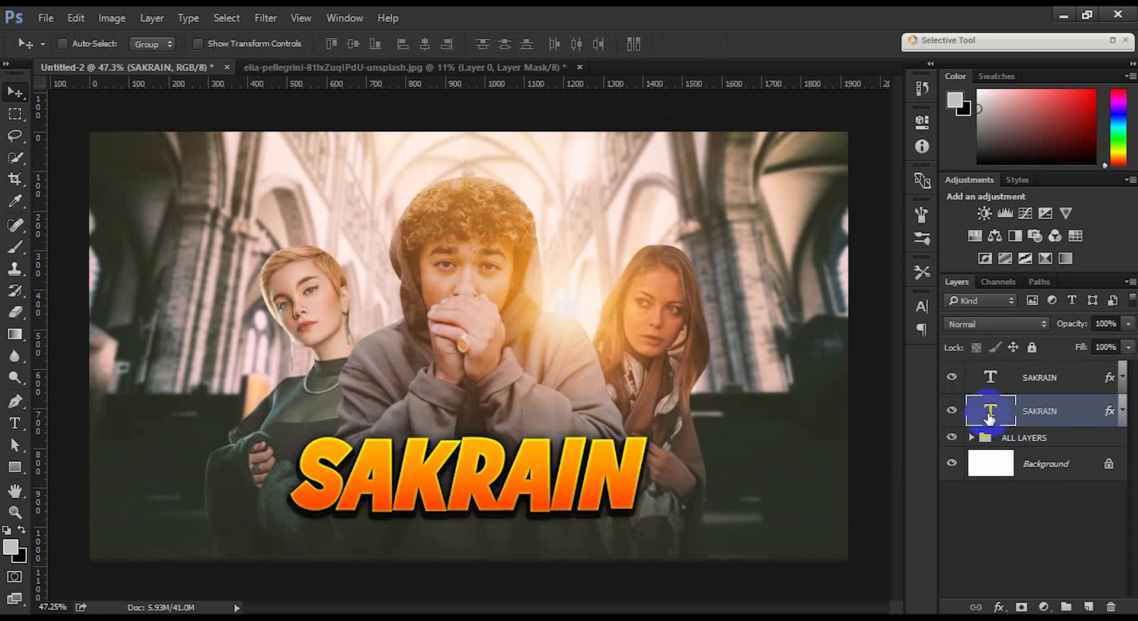
Step: Scale both SAKRAIN text layers together to about 107%, tilt them slightly counterclockwise and reposition them over the people's lower bodies
left_click(1014, 380, "shift")
key("ctrl+t")
left_click_drag(650, 519, 706, 524)
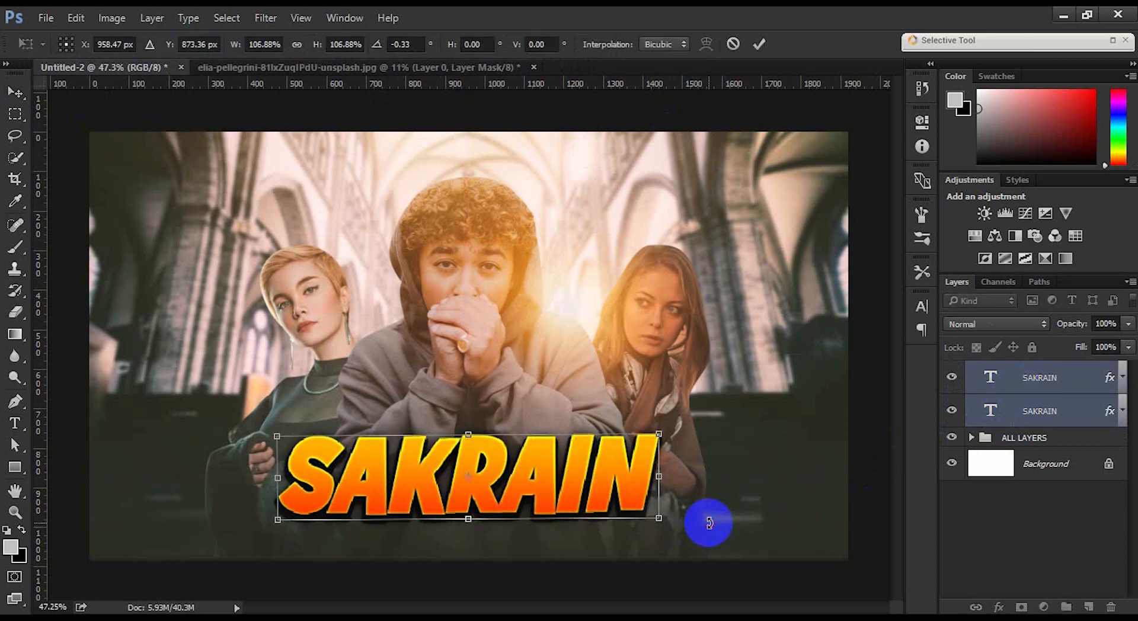
left_click_drag(625, 493, 620, 495)
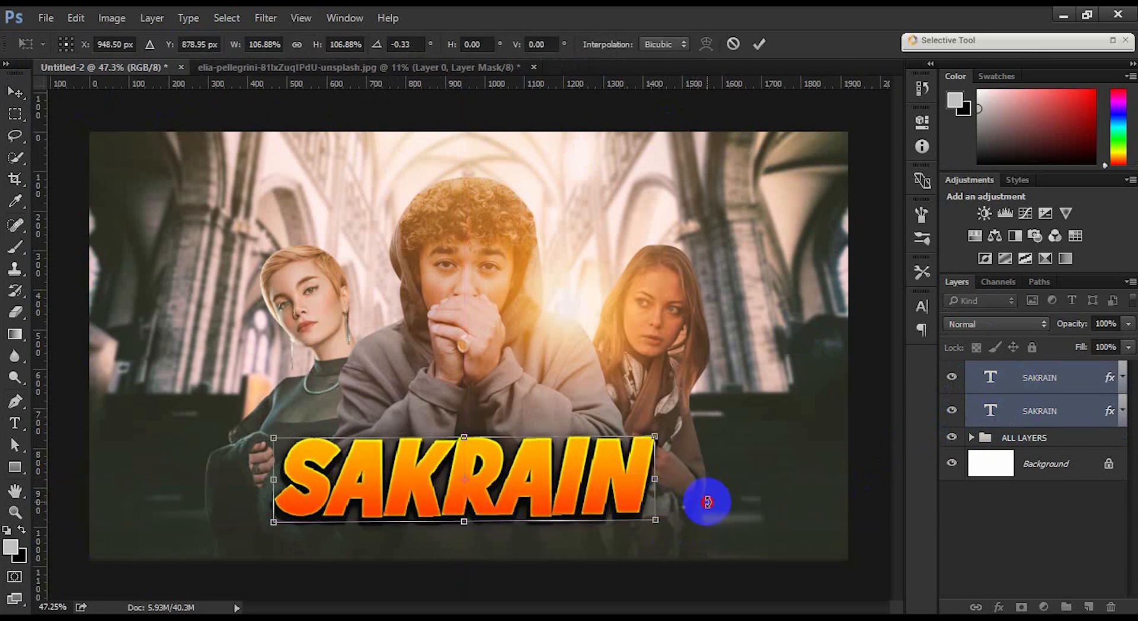
left_click_drag(707, 501, 705, 503)
key("Return")
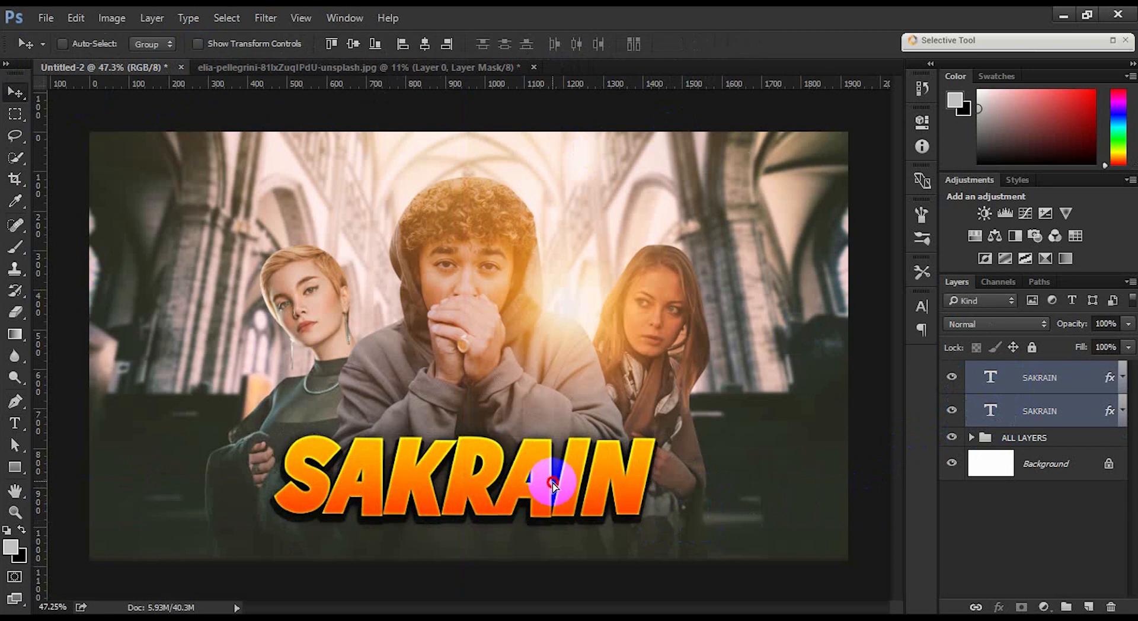
left_click_drag(546, 490, 550, 486)
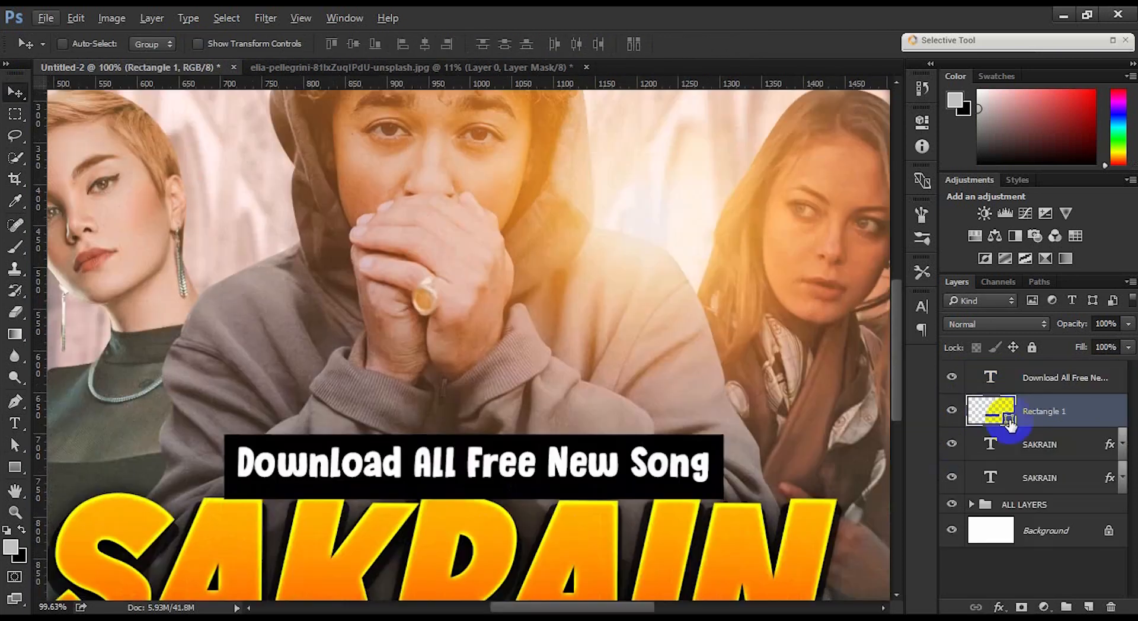
Step: Nudge the "Download All Free New Song" text slightly down to center it within its black rectangle
left_click(682, 465, "ctrl")
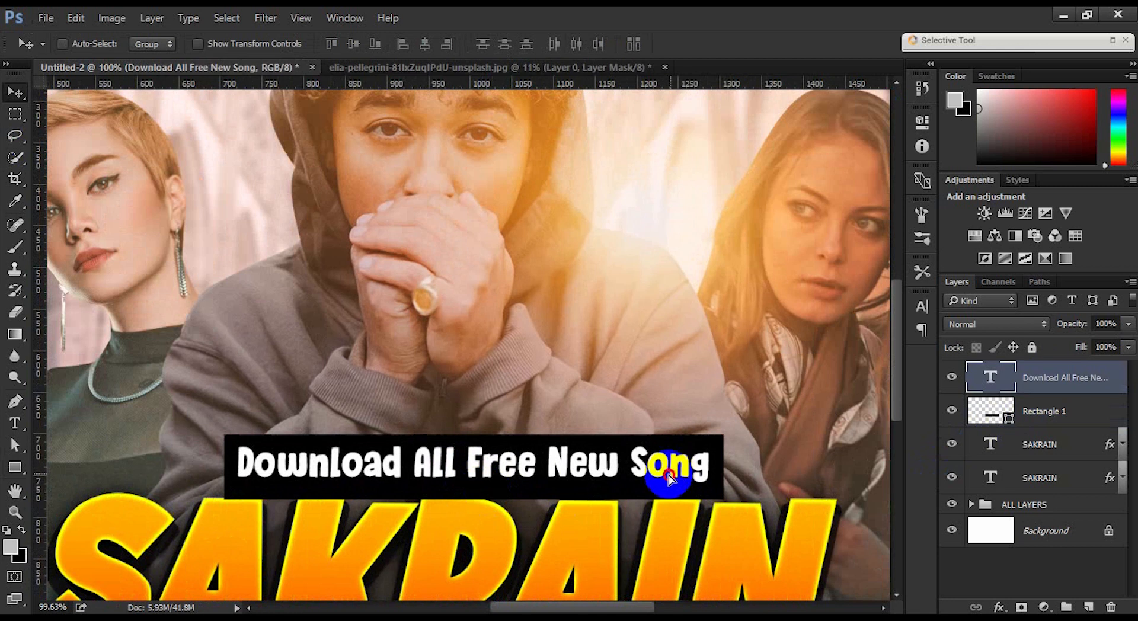
left_click_drag(669, 475, 669, 480)
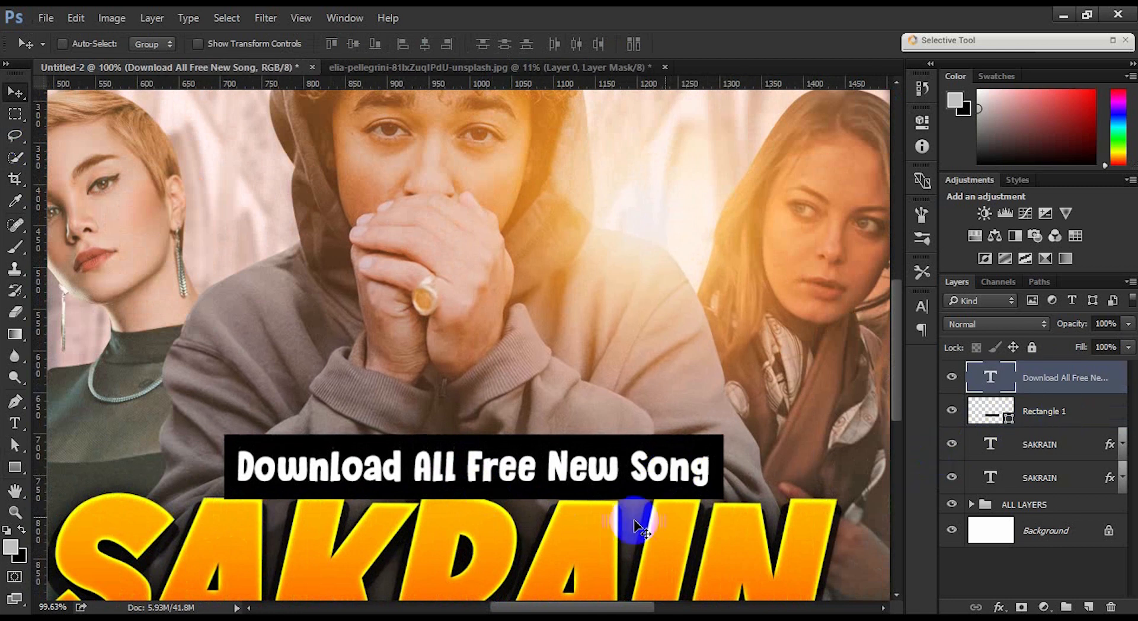
scroll(552, 524, "down", 5)
scroll(544, 516, "down", 4)
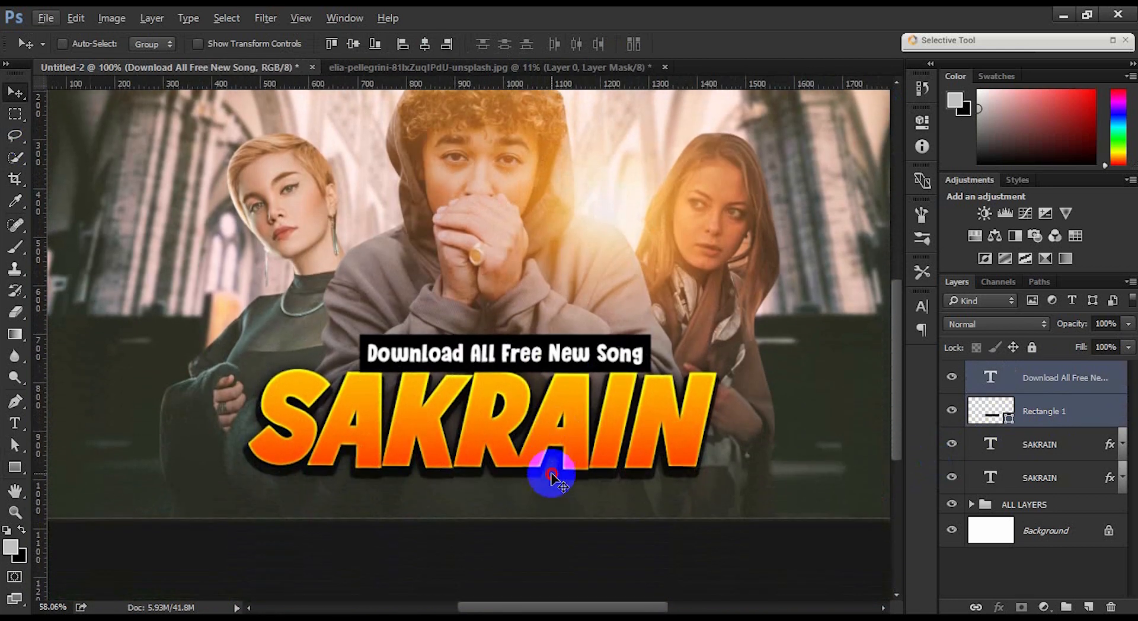
Step: Move the caption and its black rectangle together below the SAKRAIN title and rotate them to about -2.56°
left_click_drag(551, 477, 550, 540)
left_click_drag(547, 384, 537, 443)
key("ctrl+t")
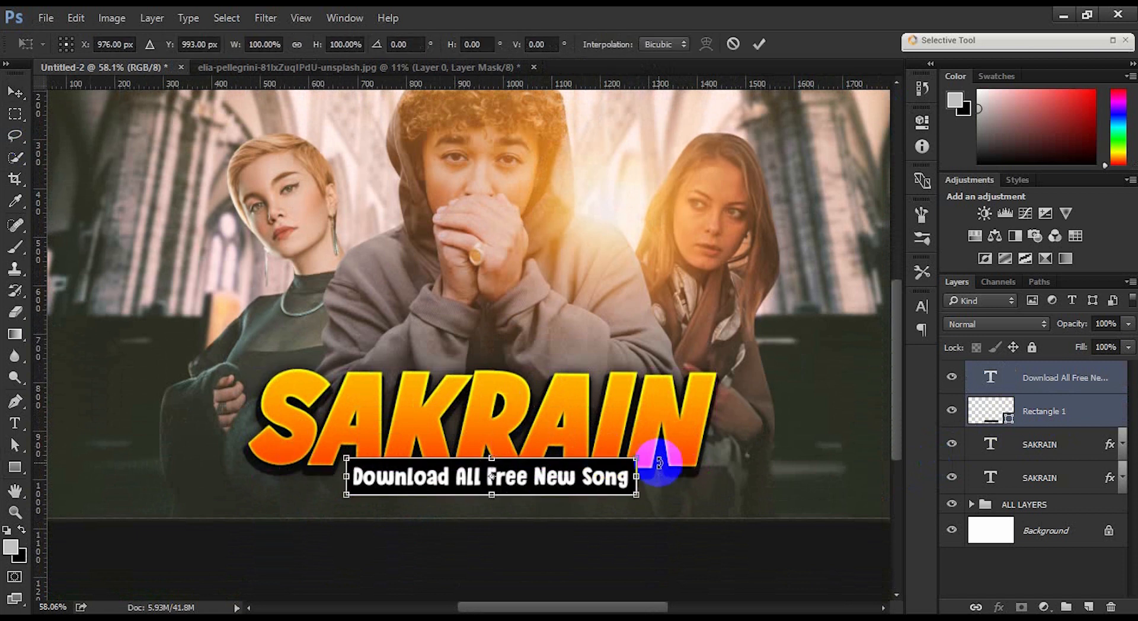
left_click_drag(659, 463, 679, 457)
mouse_move(560, 492)
left_mouse_down()
mouse_move(551, 492)
mouse_move(560, 499)
left_mouse_up()
mouse_move(679, 497)
left_mouse_down()
mouse_move(681, 506)
mouse_move(692, 498)
left_mouse_up()
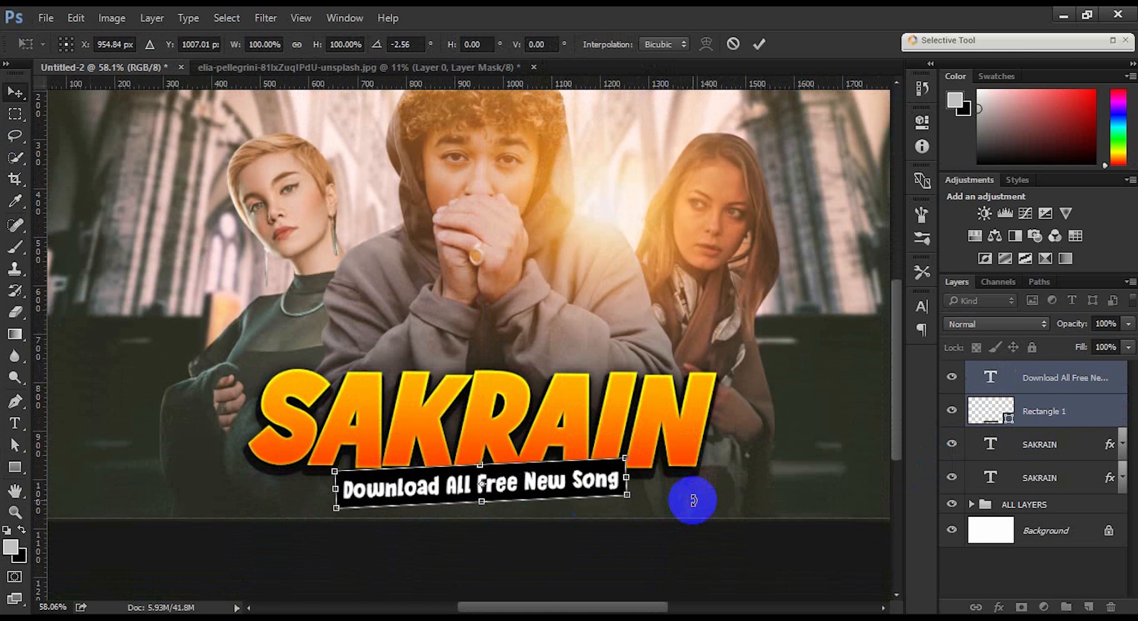
key("Return")
Step: Add both SAKRAIN layers to the selected caption layers and shift the whole title block slightly upward
left_click(1019, 452, "ctrl")
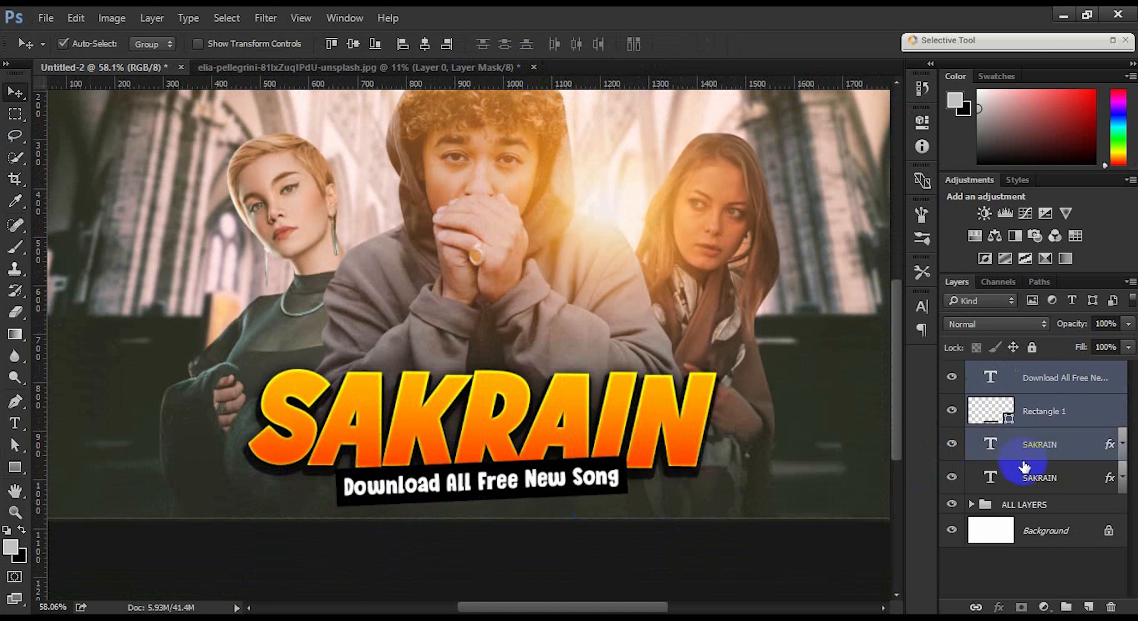
left_click(1022, 473, "ctrl")
left_click_drag(685, 467, 658, 460)
scroll(684, 448, "down", 6)
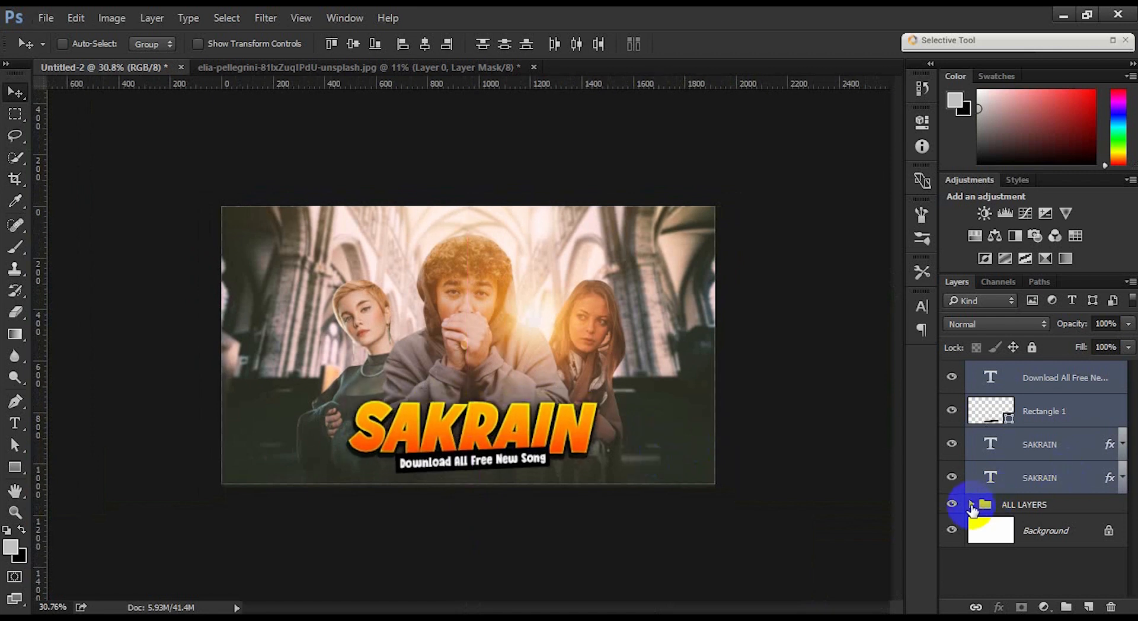
Step: Group the caption, rectangle and both SAKRAIN layers inside the ALL LAYERS group, above its top adjustment layer
left_click(971, 506)
left_click_drag(1030, 482, 1031, 550)
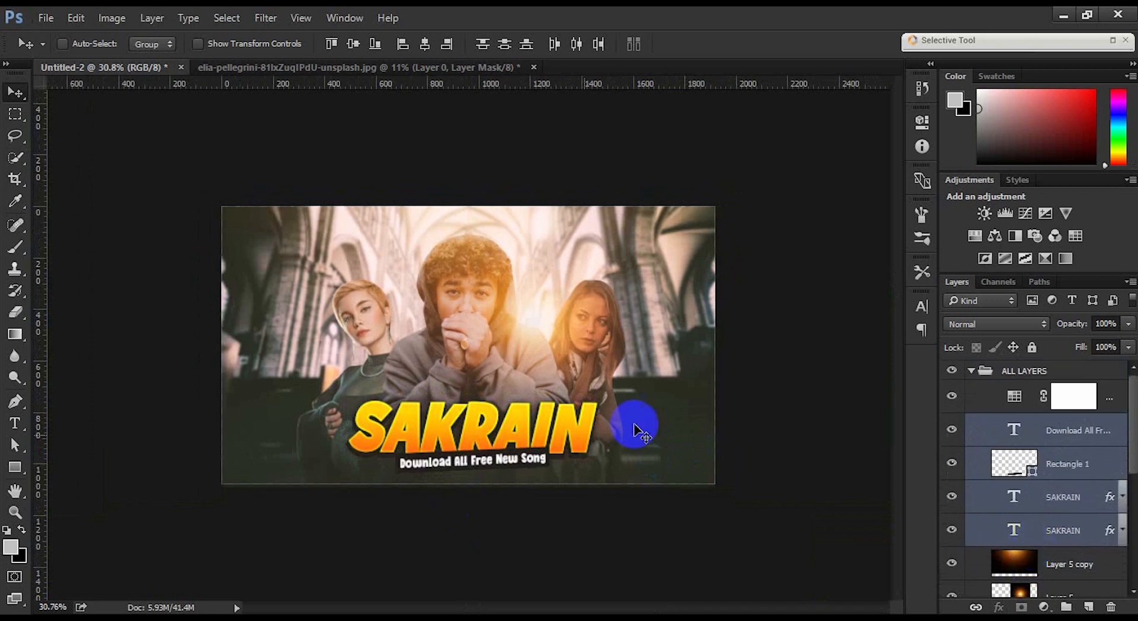
key("ctrl")
key("ctrl+g")
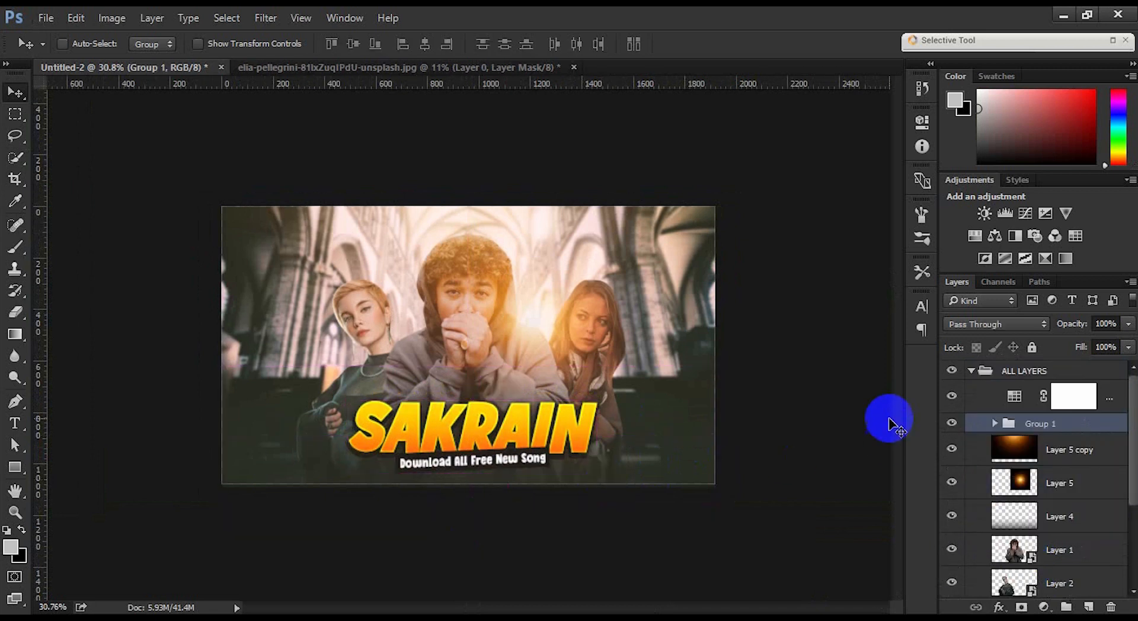
left_click_drag(1002, 426, 1017, 391)
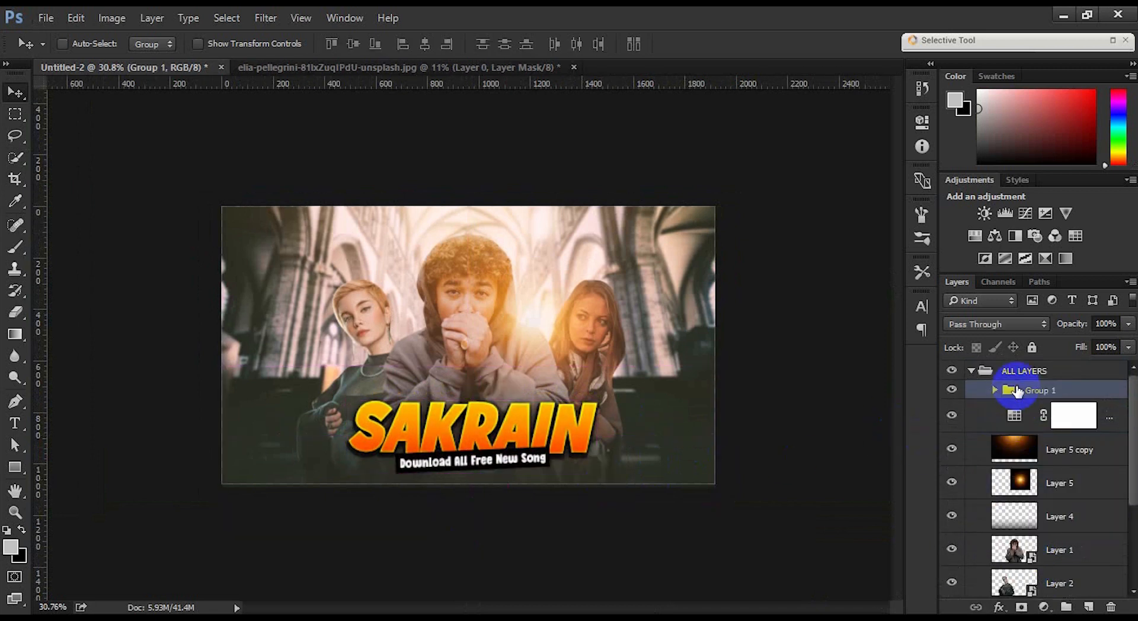
left_click(973, 371)
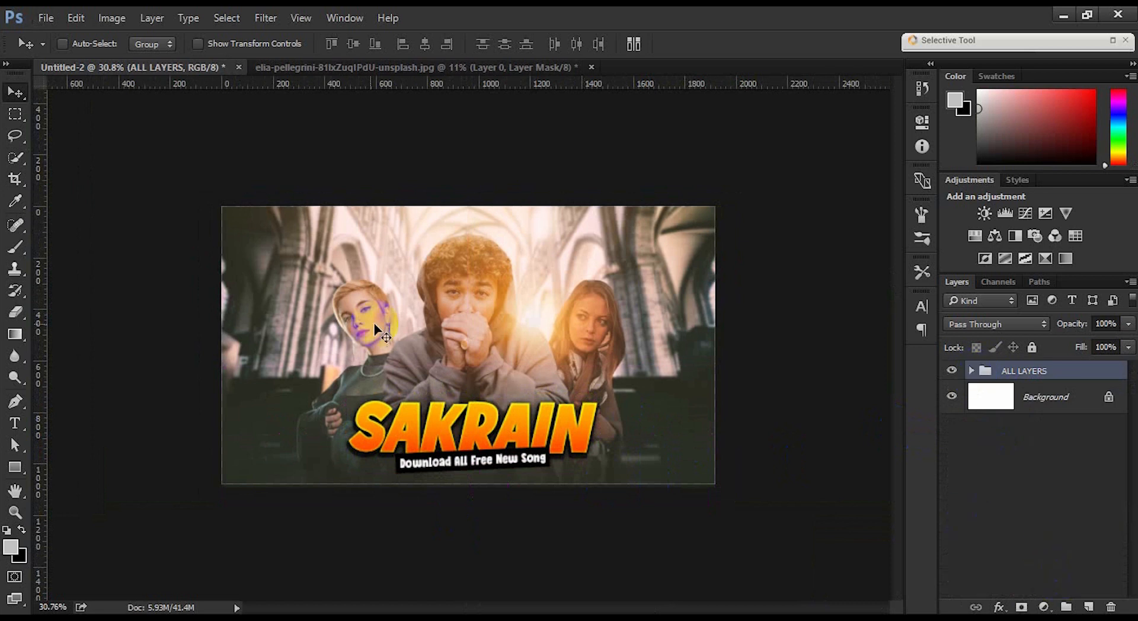
Step: Create a new layer above ALL LAYERS and fill it using Apply Image with the Merged layer, Multiply blending and 100% opacity
scroll(379, 333, "up", 1)
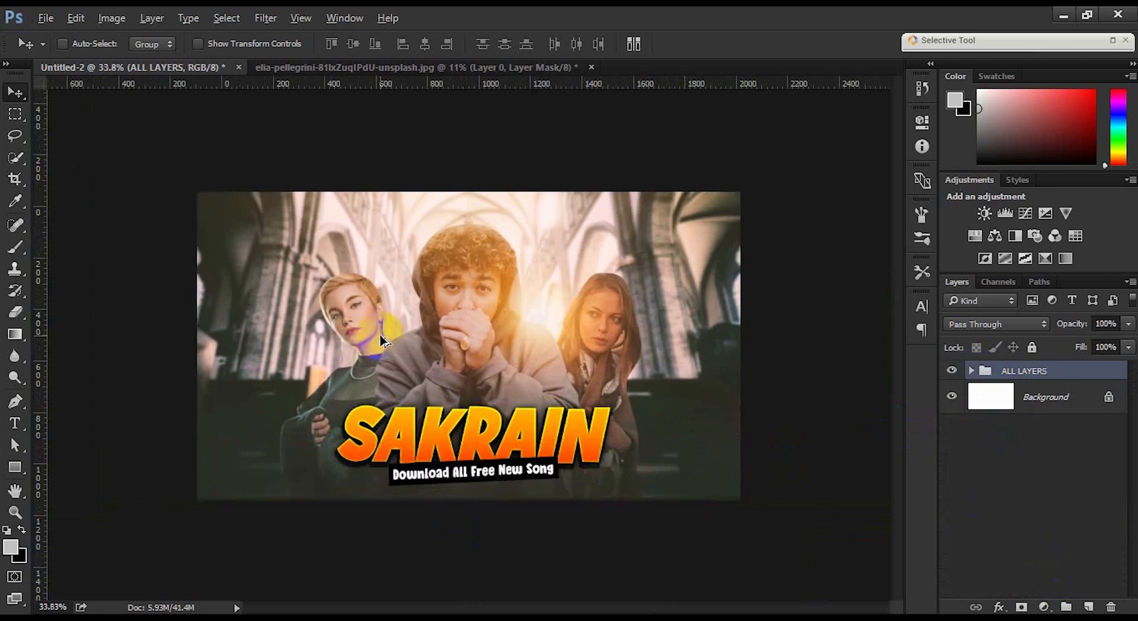
left_click(1088, 607)
left_click(77, 17)
left_click(84, 20)
left_click(111, 18)
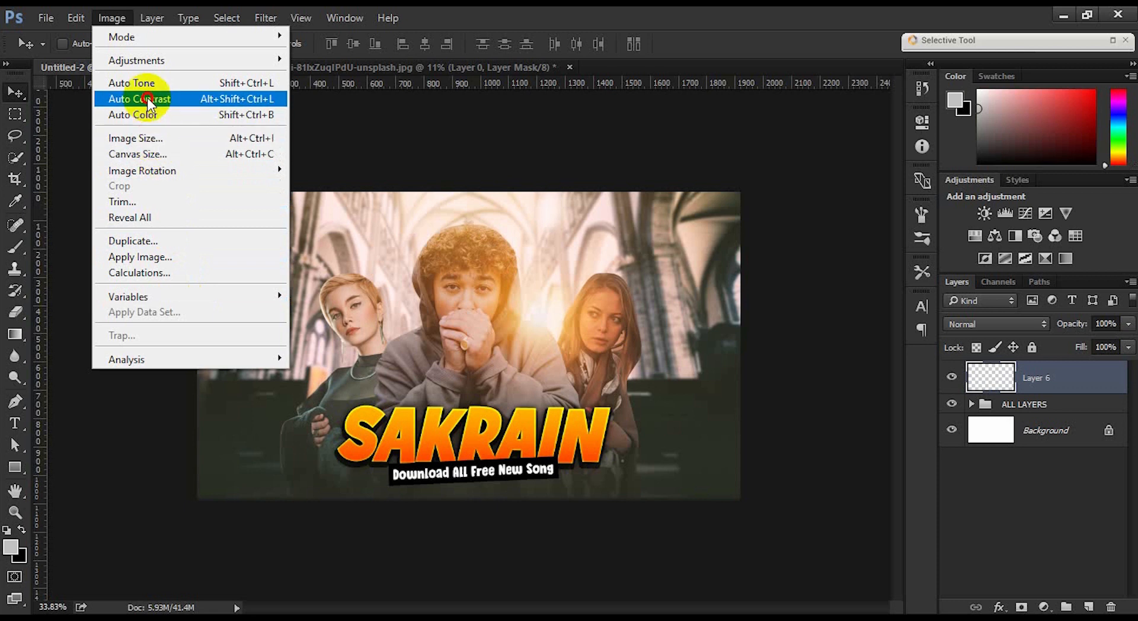
left_click(181, 275)
left_click(178, 256)
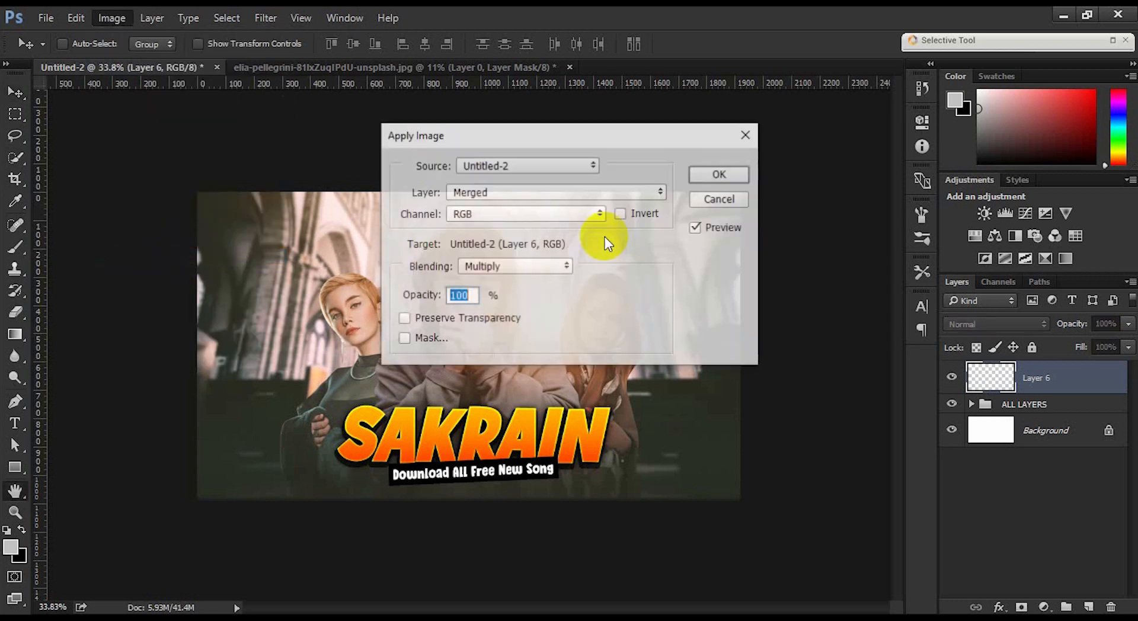
left_click(702, 169)
left_click(266, 18)
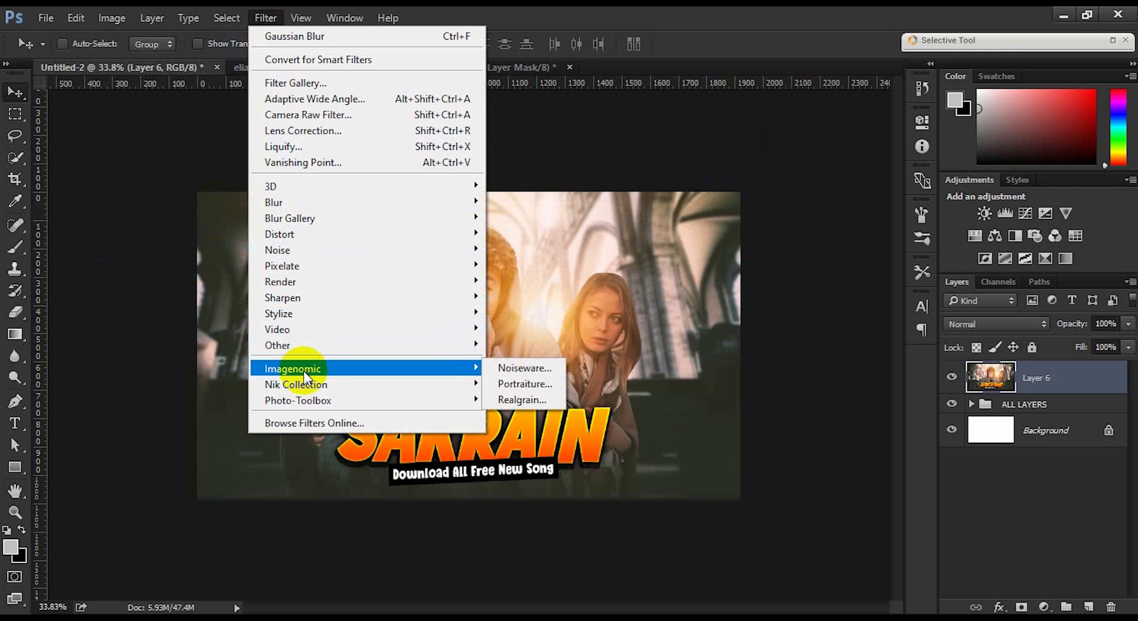
mouse_move(307, 386)
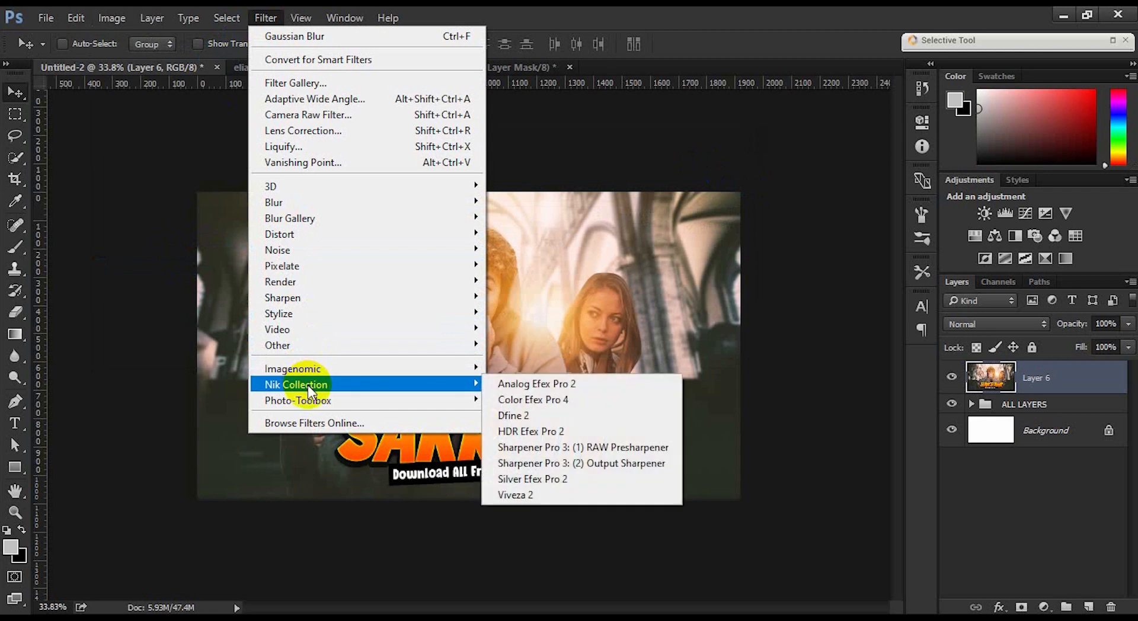
left_click(511, 494)
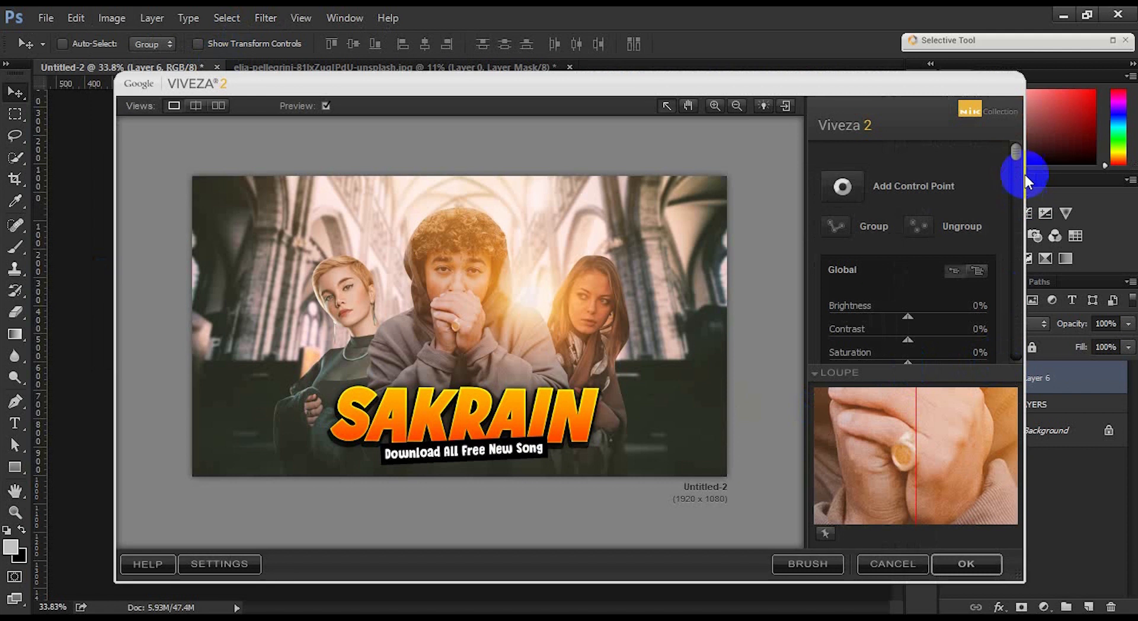
left_click_drag(1016, 155, 1016, 190)
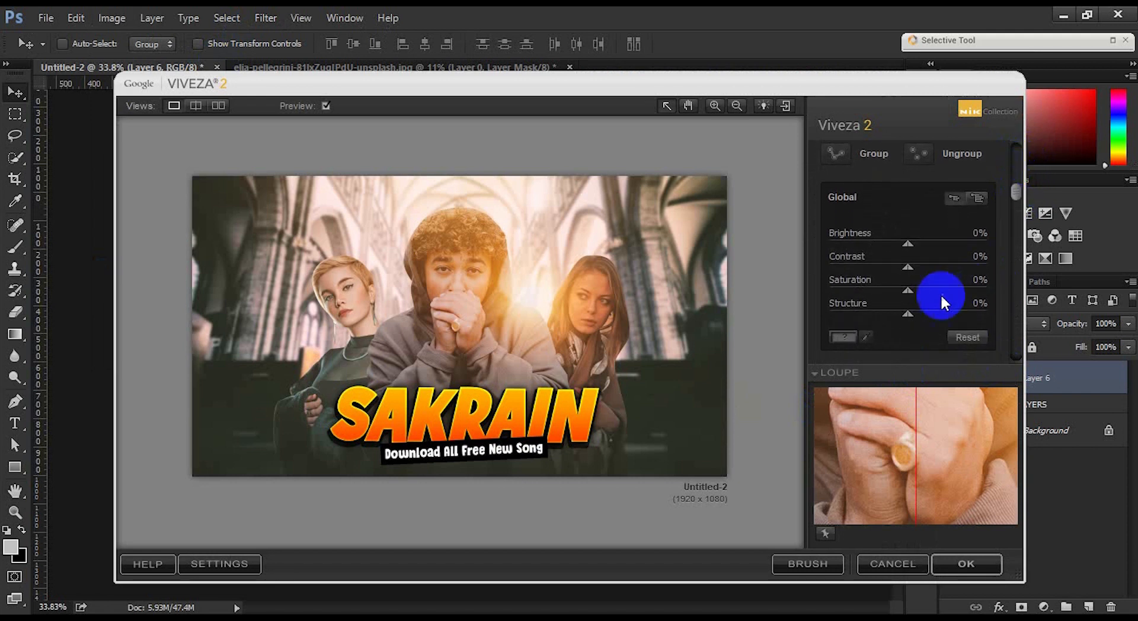
left_click_drag(908, 315, 980, 322)
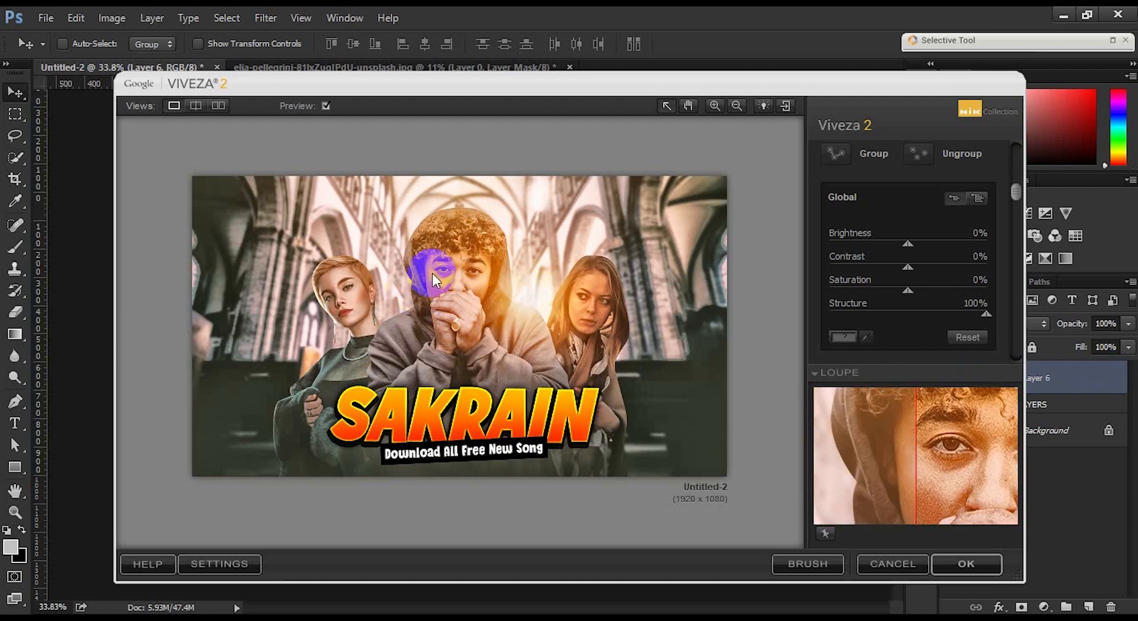
left_click(877, 562)
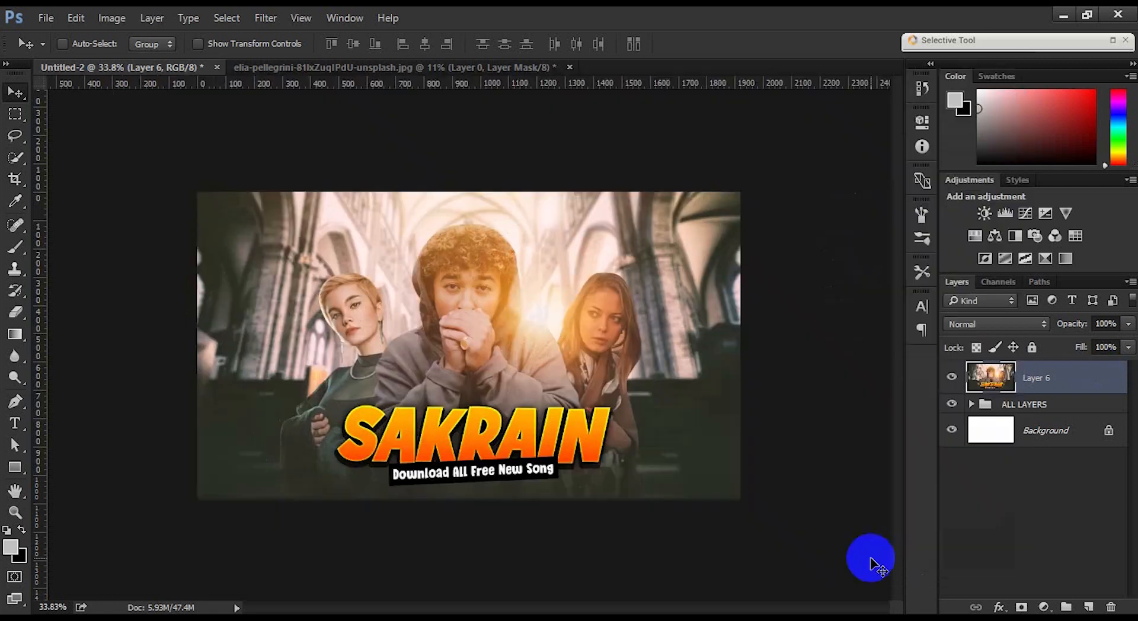
Step: Apply the Nik Collection Viveza 2 filter to the merged image layer with global Structure at 100%
left_click(261, 25)
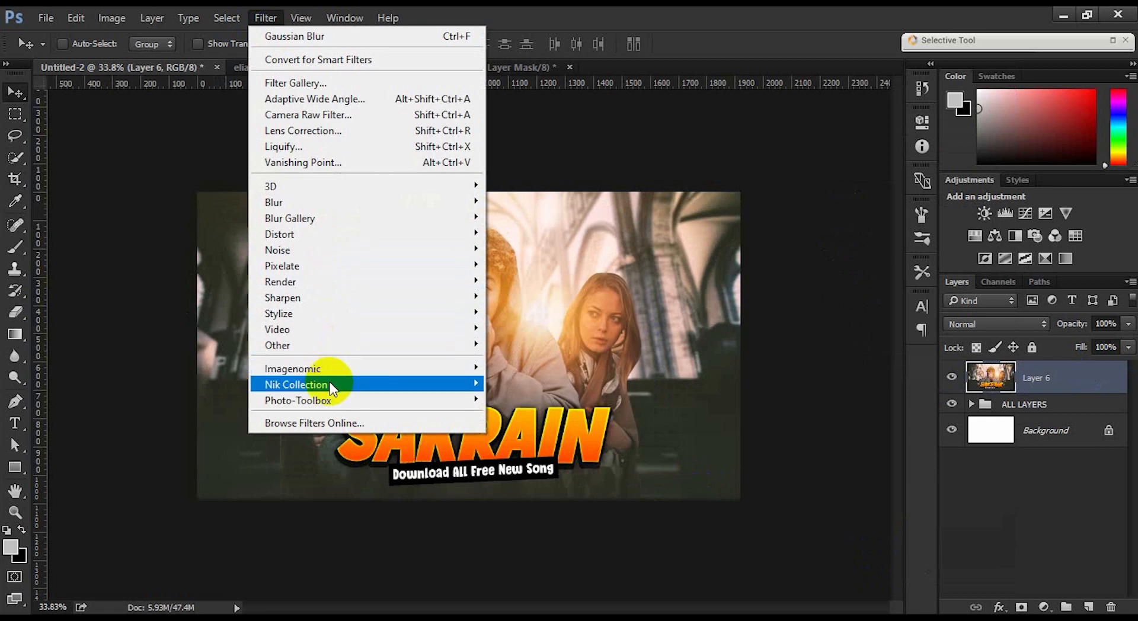
mouse_move(332, 384)
left_click(505, 499)
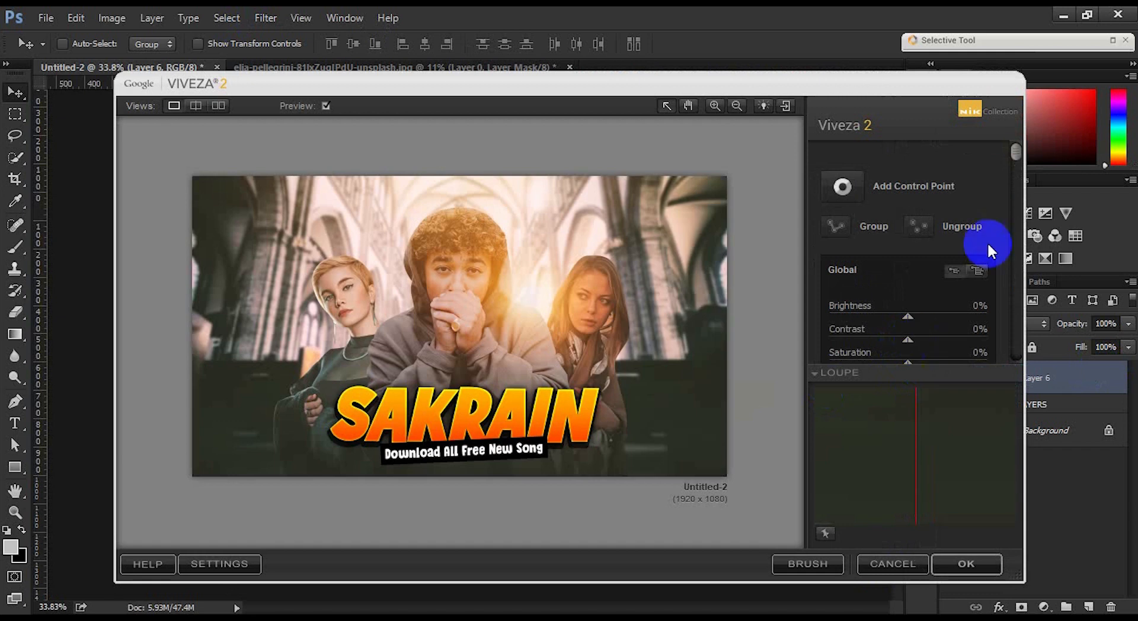
left_click_drag(1016, 151, 1023, 215)
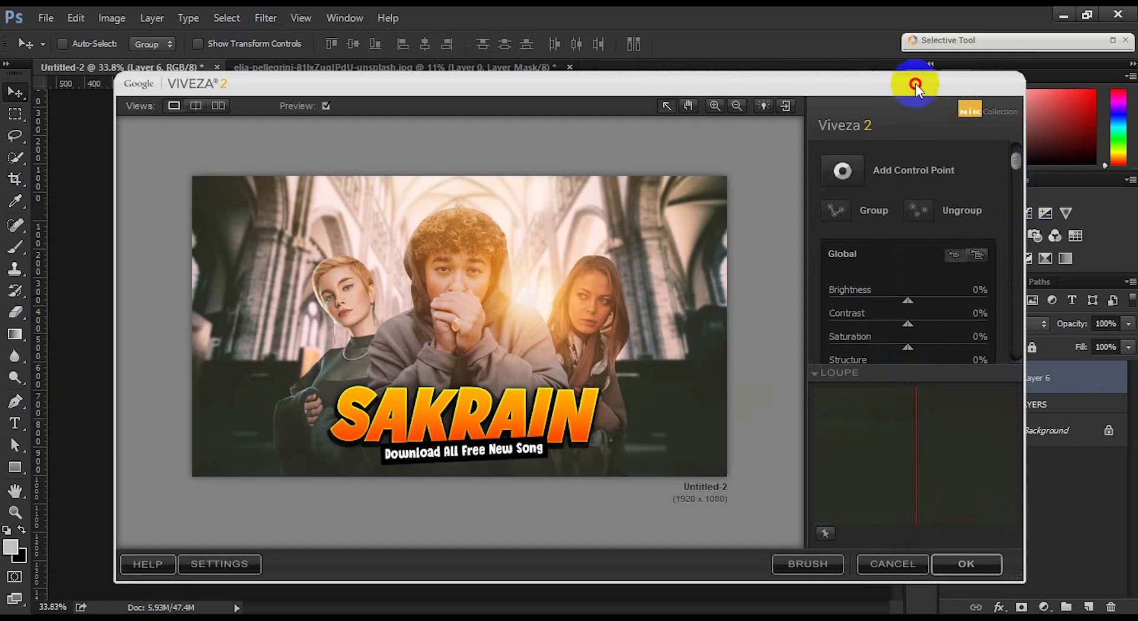
left_click_drag(1025, 582, 1106, 618)
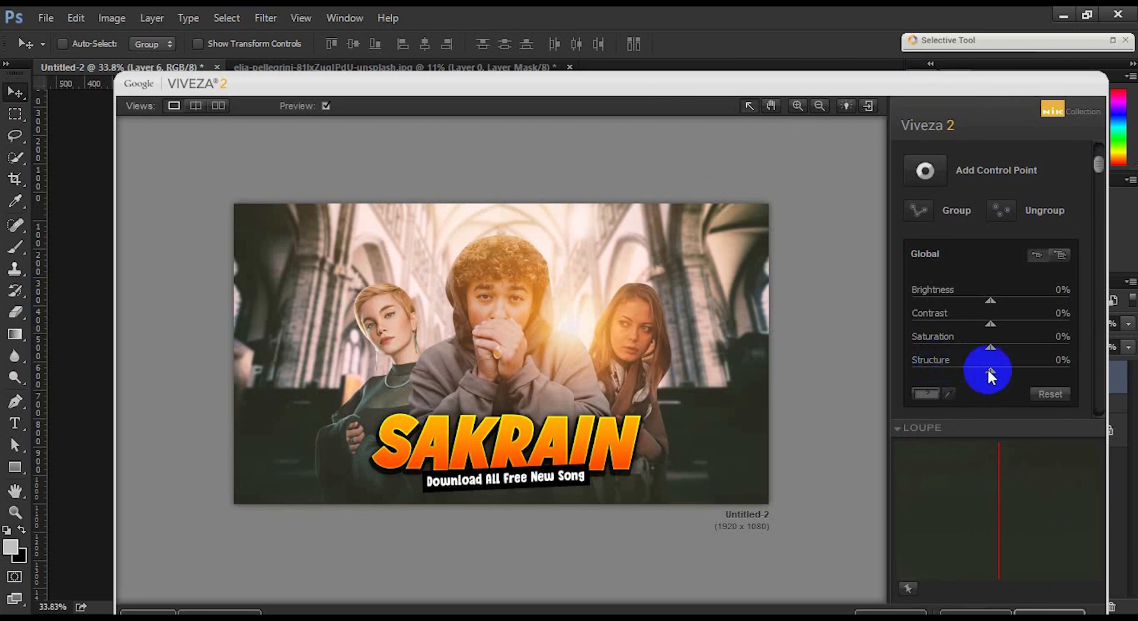
left_click_drag(1002, 373, 1095, 376)
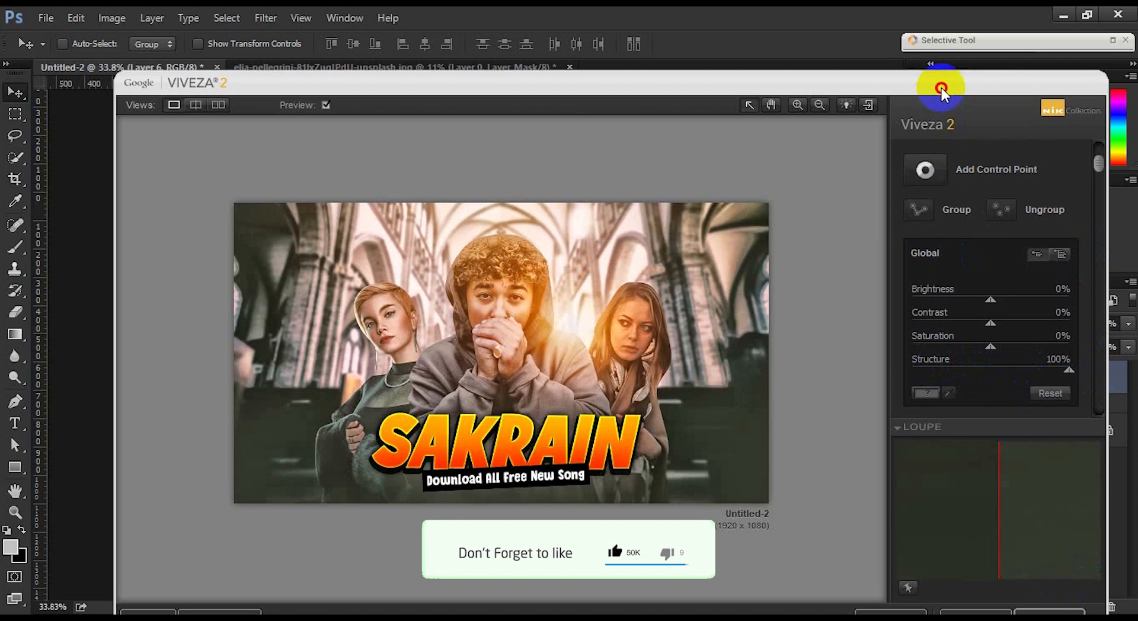
left_click_drag(940, 84, 916, 13)
left_click(1025, 548)
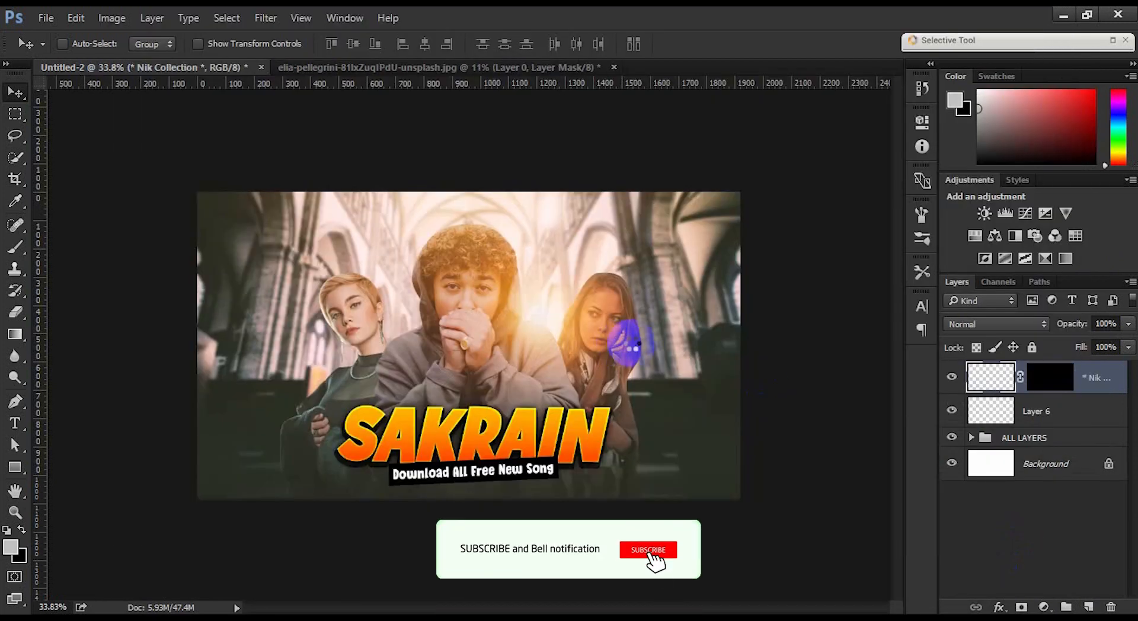
Step: Compare the poster with and without the Viveza 2 layer by switching its visibility several times, leaving the layer visible
scroll(564, 332, "up", 3)
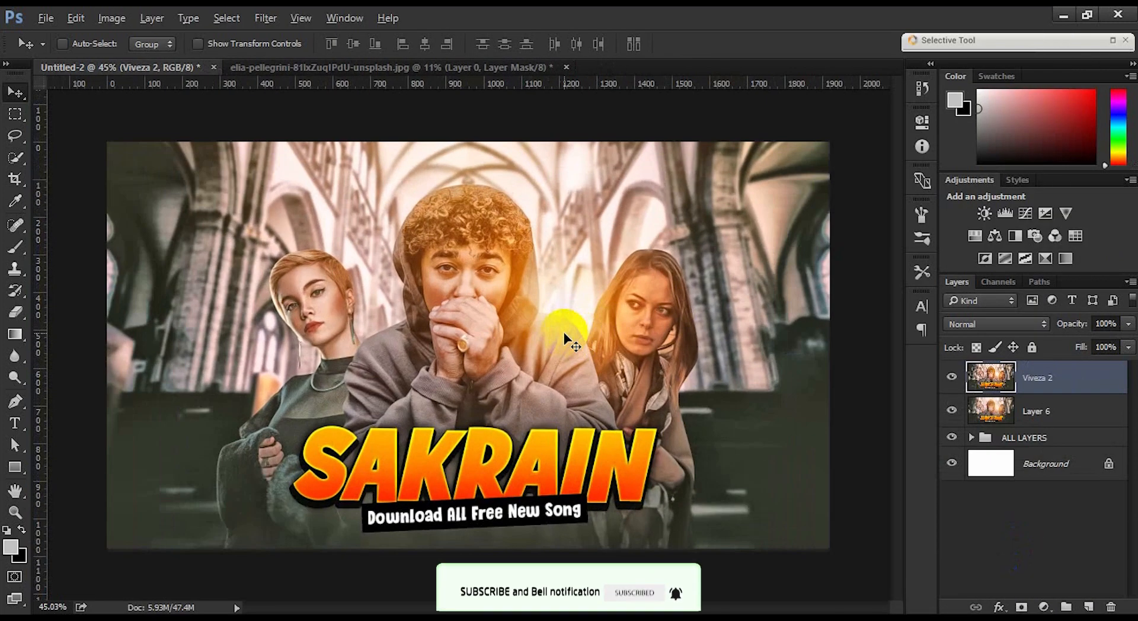
left_click(951, 377)
left_click(951, 378)
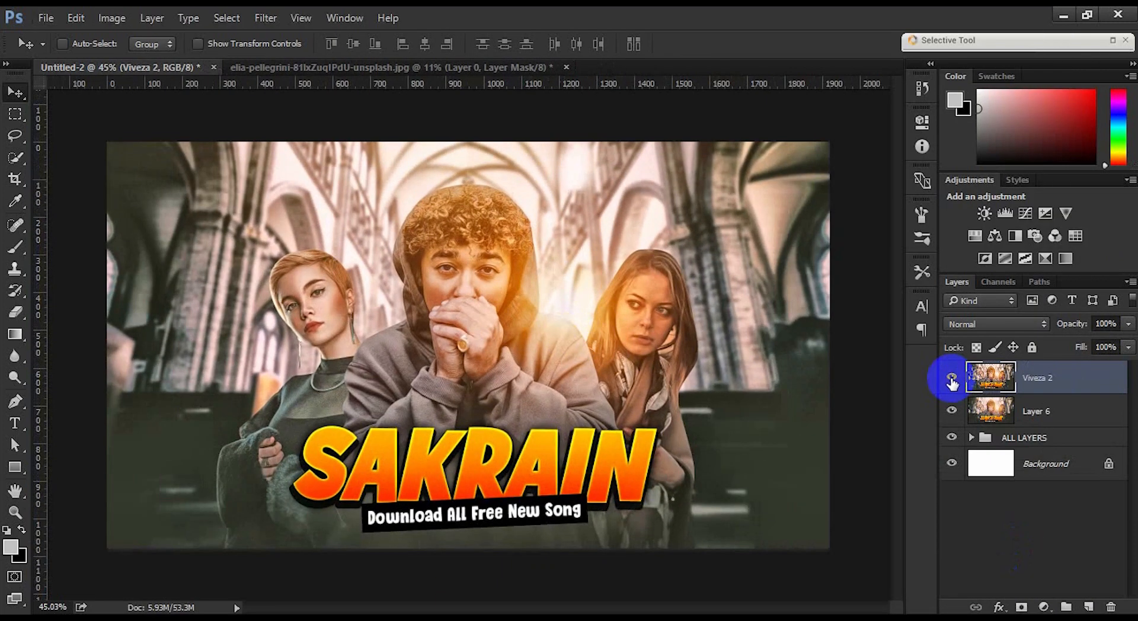
left_click(951, 378)
left_click(951, 378)
left_click(951, 377)
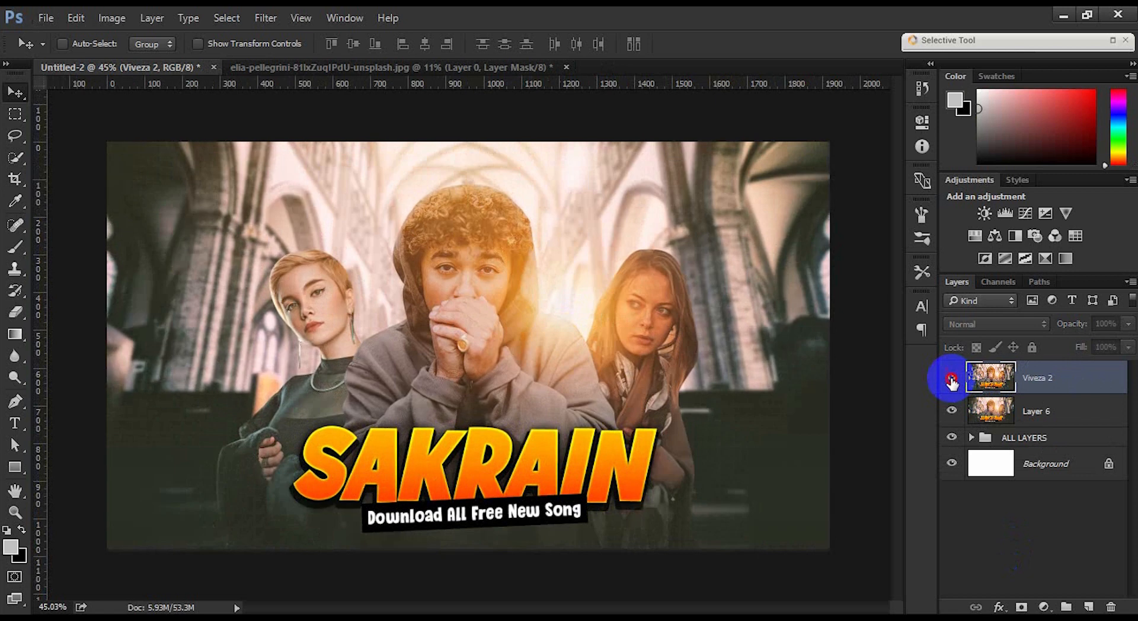
left_click(951, 378)
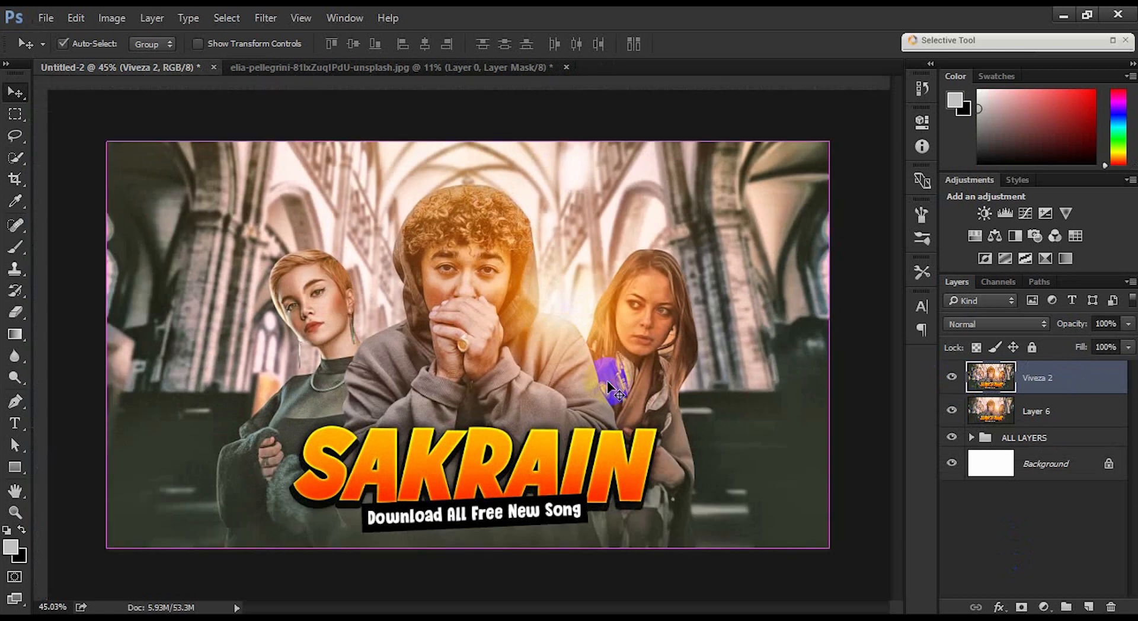
Step: Hide the rulers and view the finished poster enlarged and centred in full screen mode
key("ctrl+r")
key("f")
key("f")
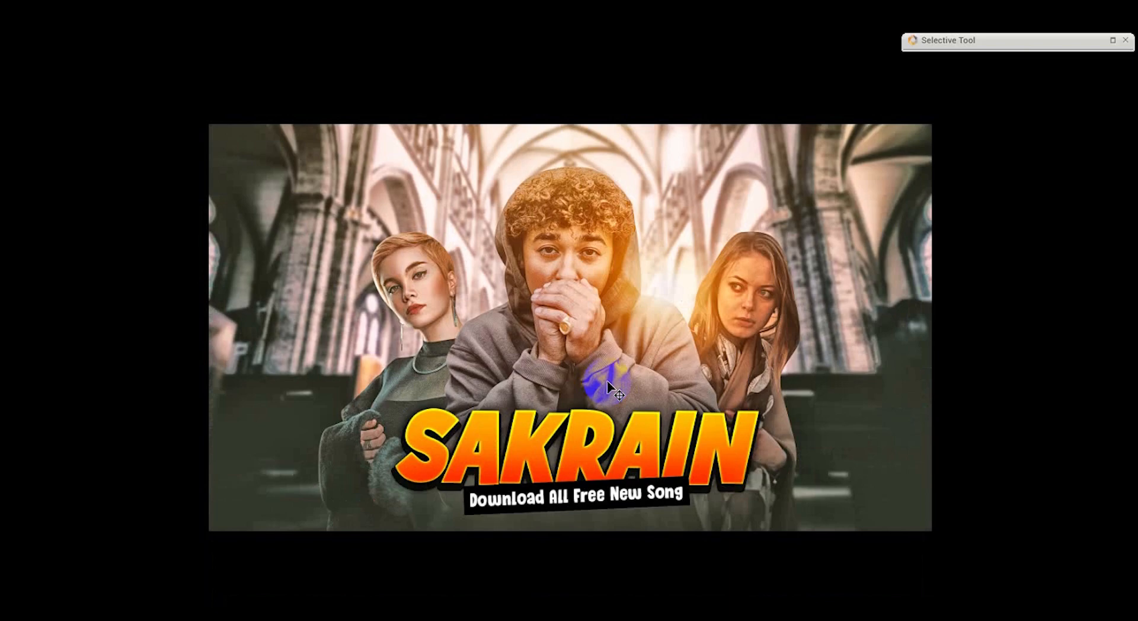
scroll(610, 390, "up", 2)
scroll(610, 392, "up", 1)
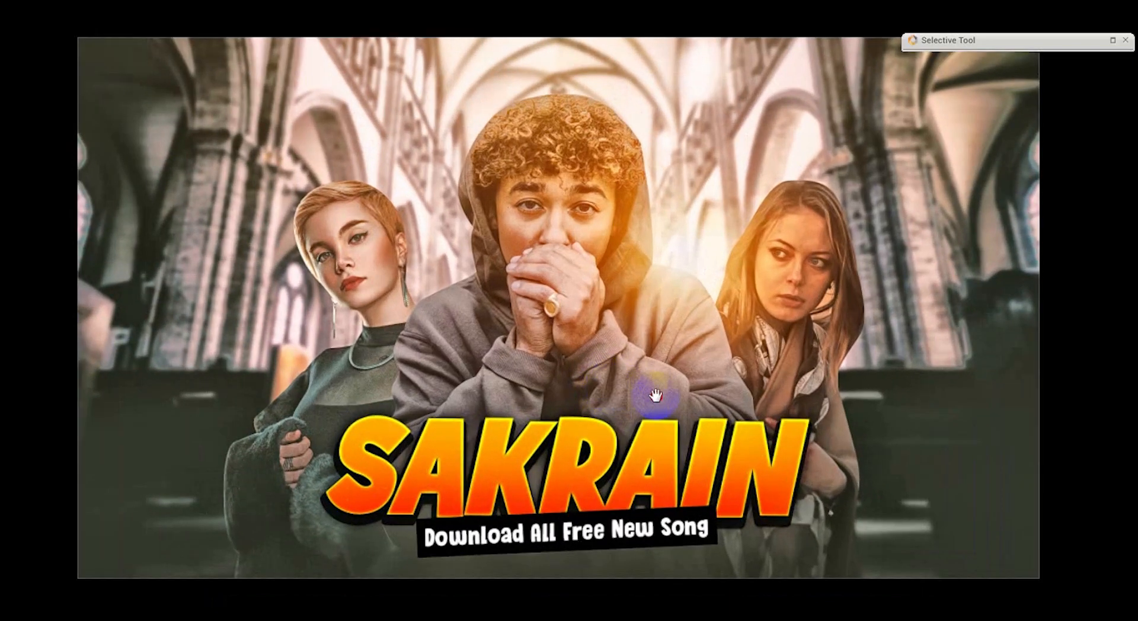
left_click_drag(669, 378, 668, 395)
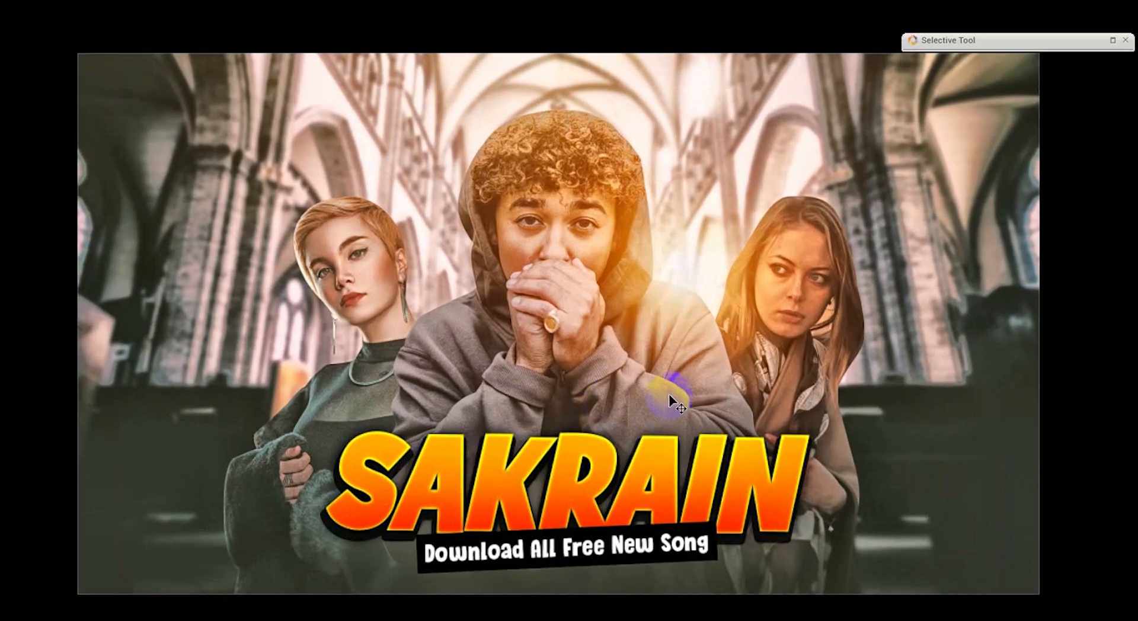